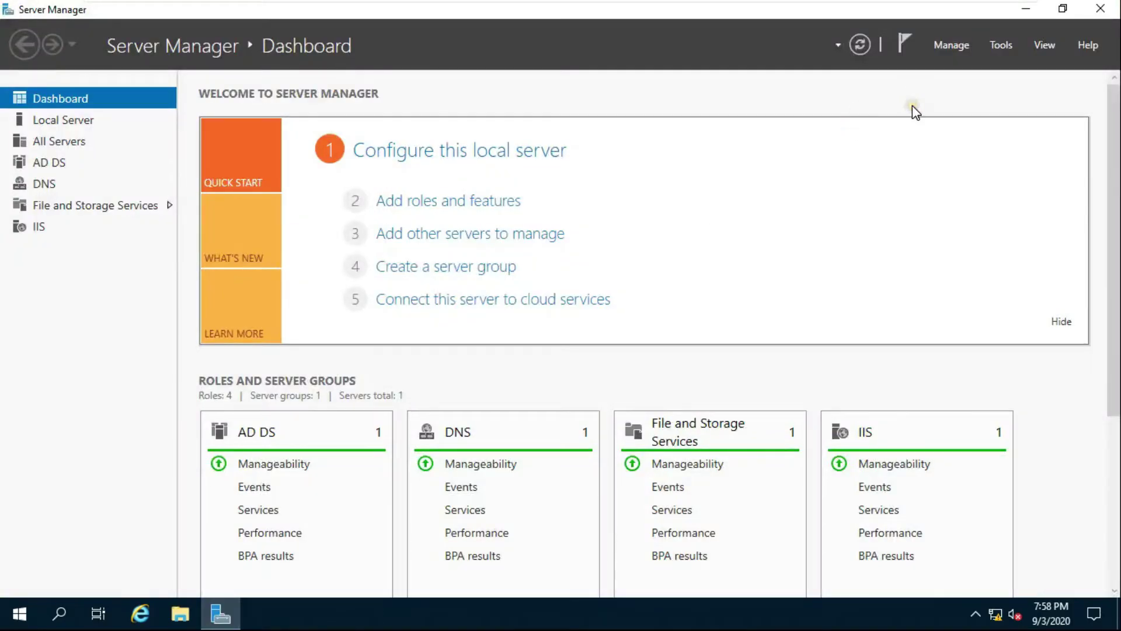
Launch Active Directory Users and Computers from Server Manager's Tools menu.
{"action": "left_click", "coordinate": [1000, 45]}
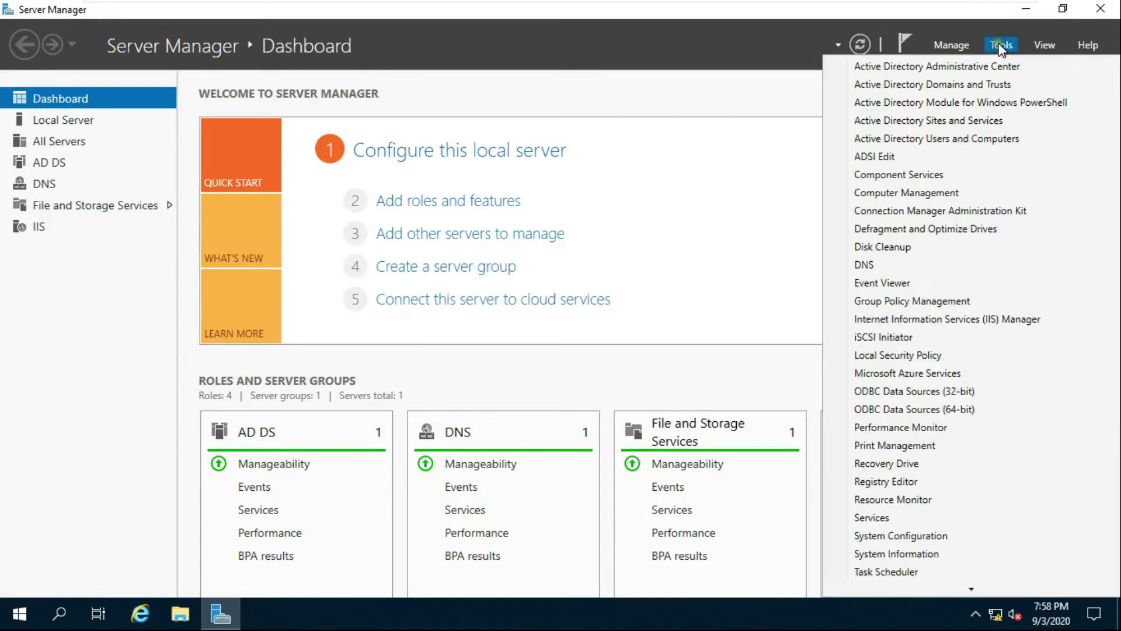
{"action": "left_click", "coordinate": [929, 139]}
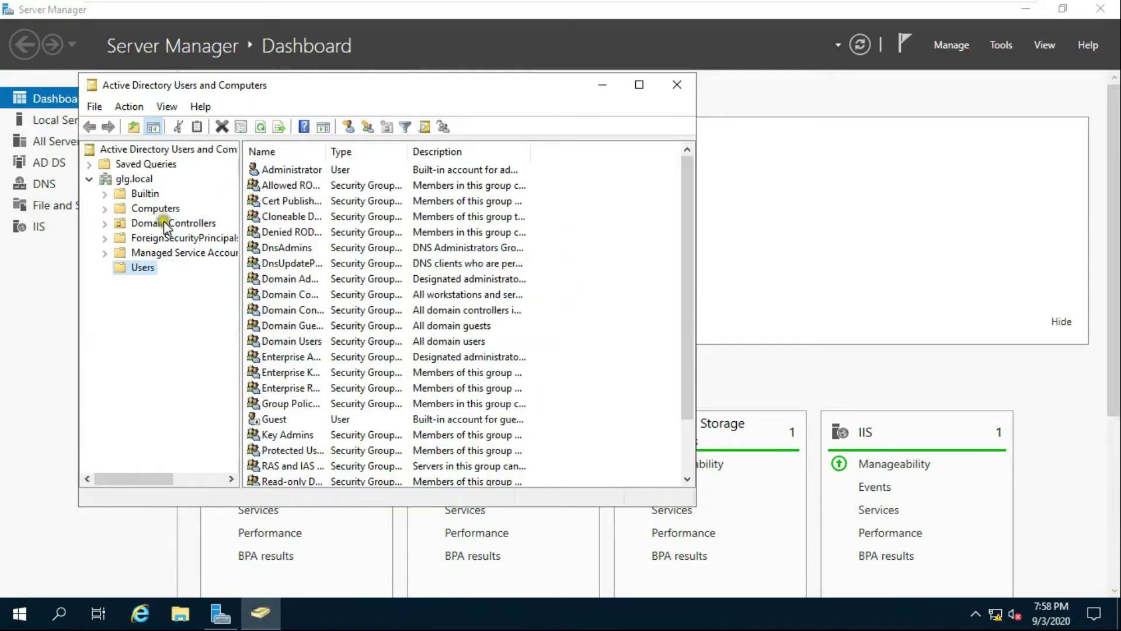
Start creating a new user object in the glg.local Users container.
{"action": "left_click", "coordinate": [140, 268]}
{"action": "right_click", "coordinate": [151, 270]}
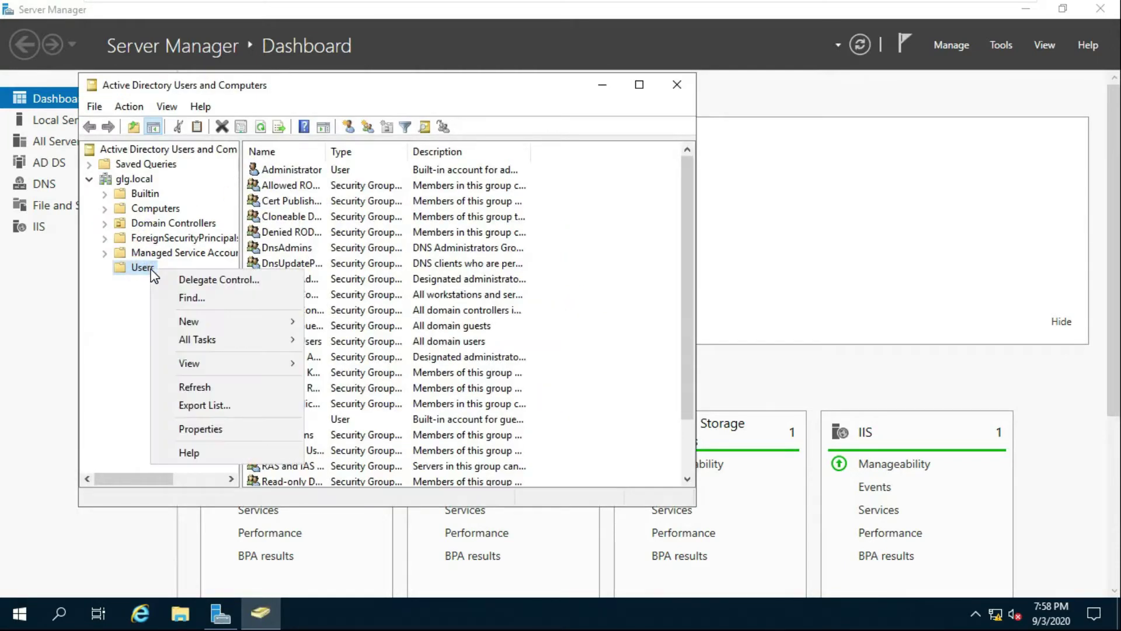
{"action": "left_click", "coordinate": [300, 323]}
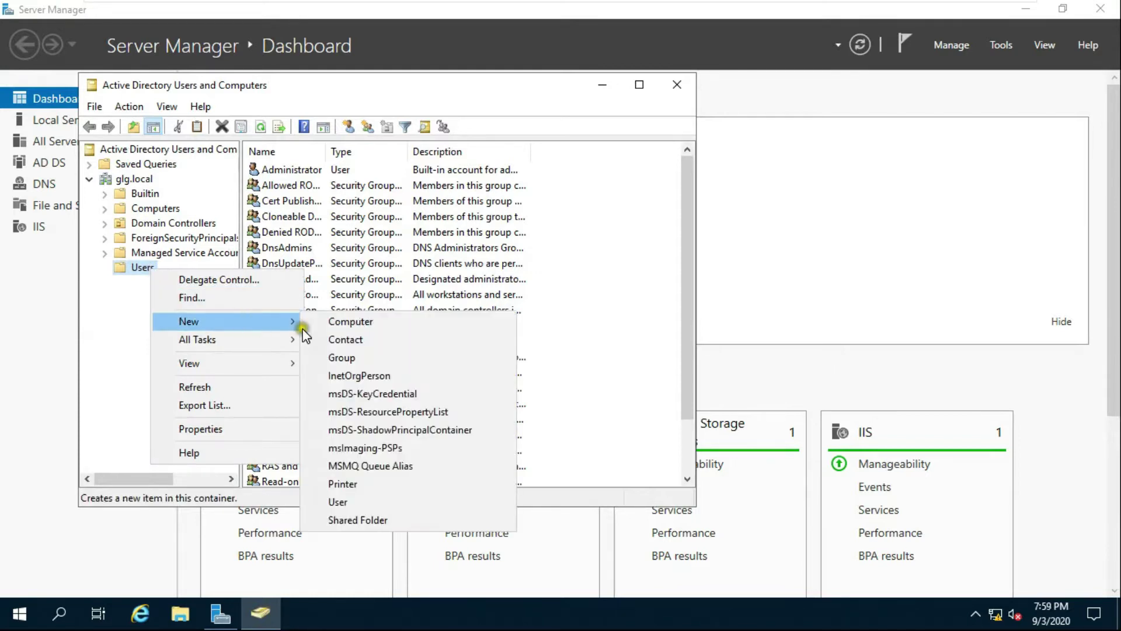
{"action": "left_click", "coordinate": [376, 496]}
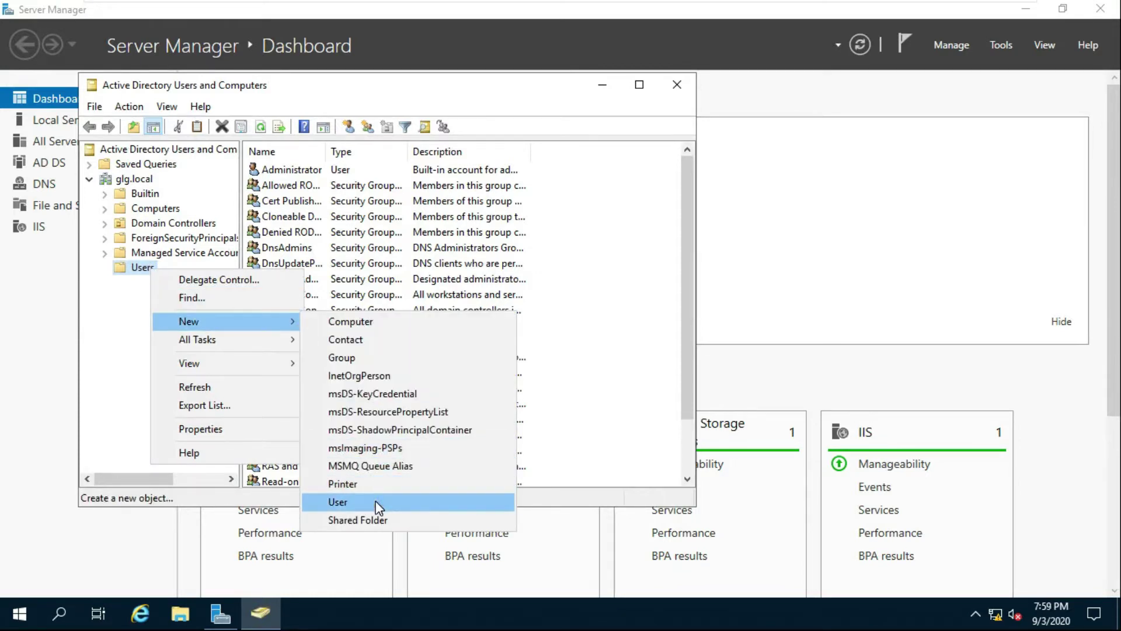
{"action": "left_click", "coordinate": [266, 120]}
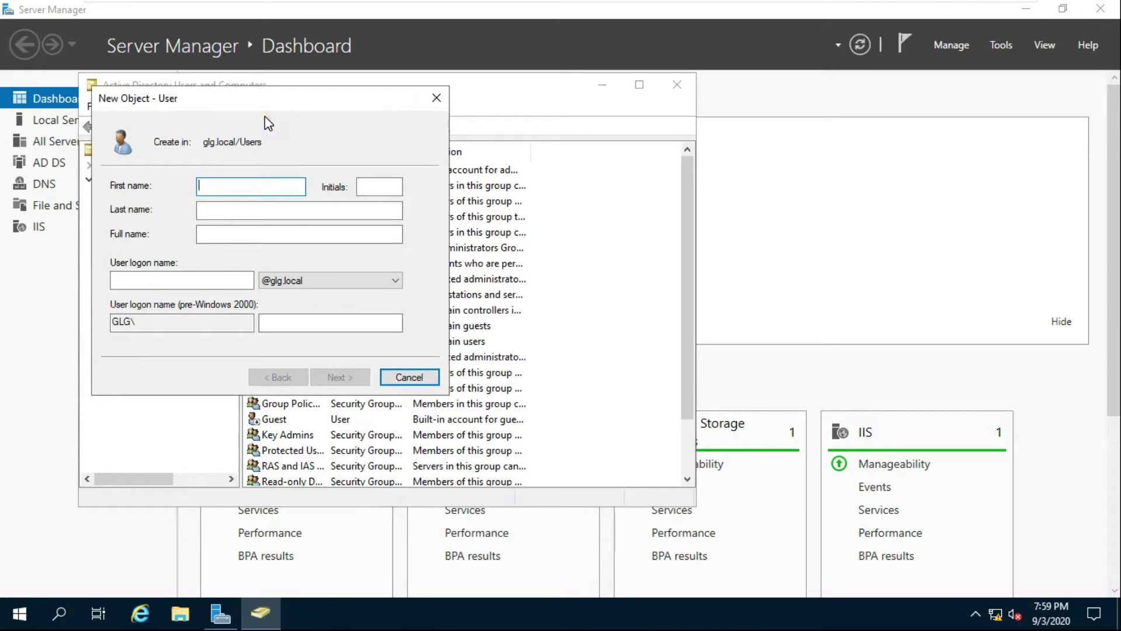
{"action": "type", "text": "bob"}
{"action": "left_click", "coordinate": [209, 146]}
{"action": "left_click", "coordinate": [146, 282]}
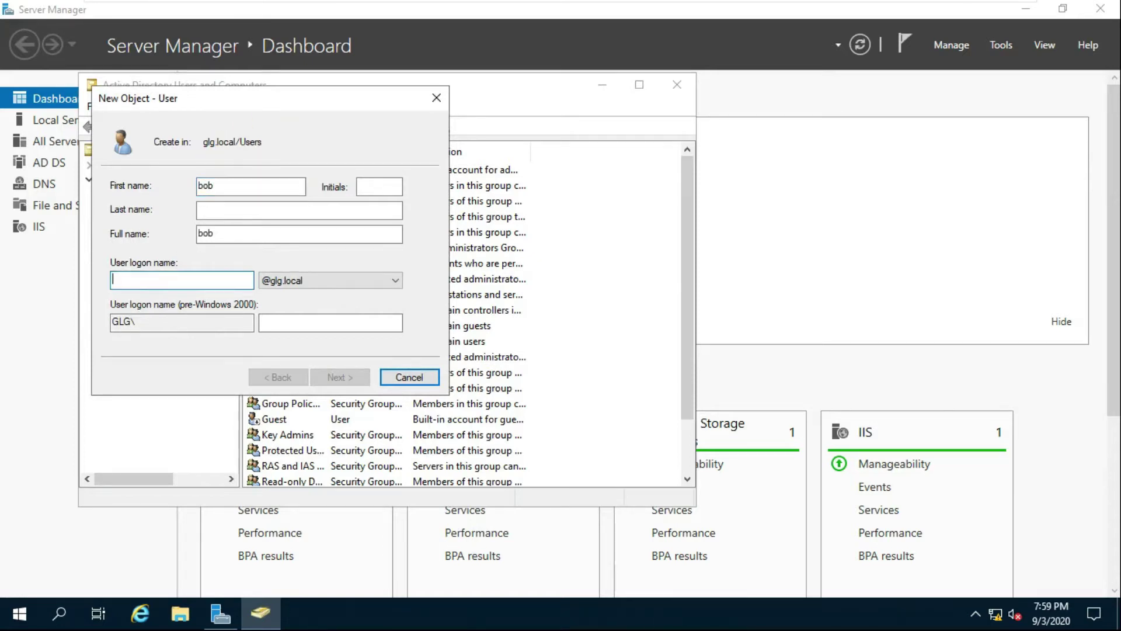
{"action": "type", "text": "bob"}
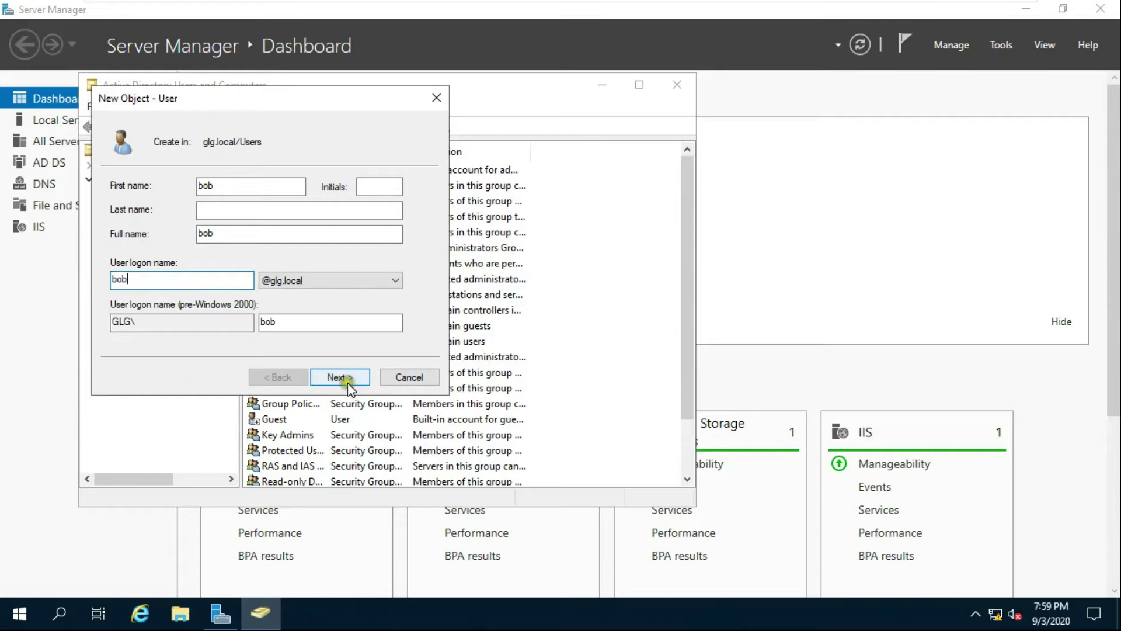
{"action": "left_click", "coordinate": [342, 378]}
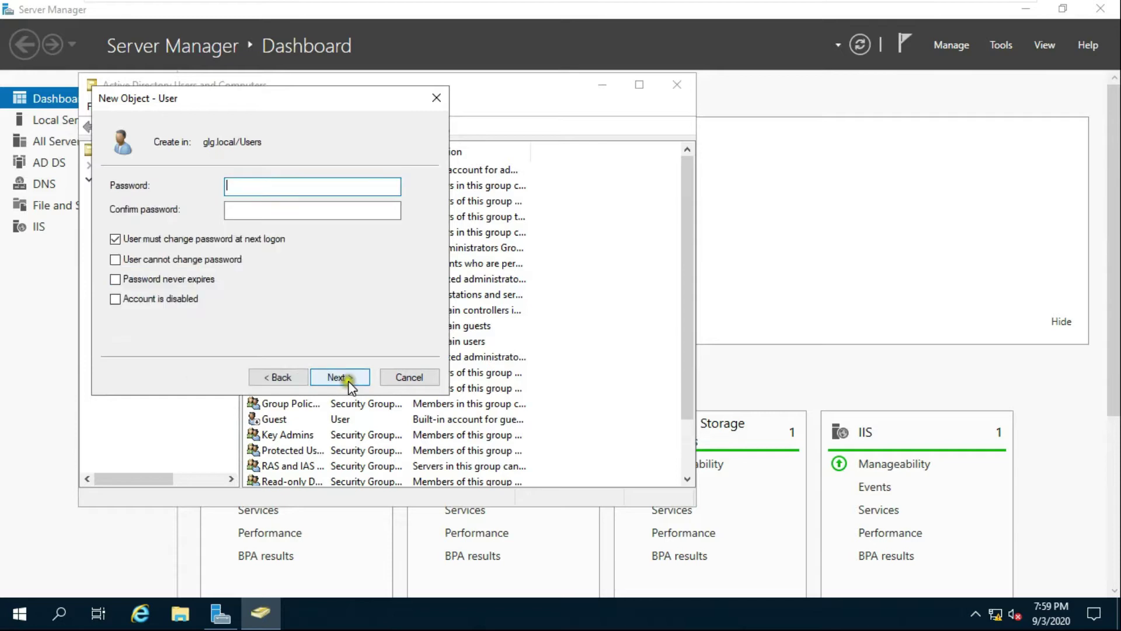
Set the account password, with password never expiring and not user-changeable, and finish.
{"action": "left_click", "coordinate": [251, 210]}
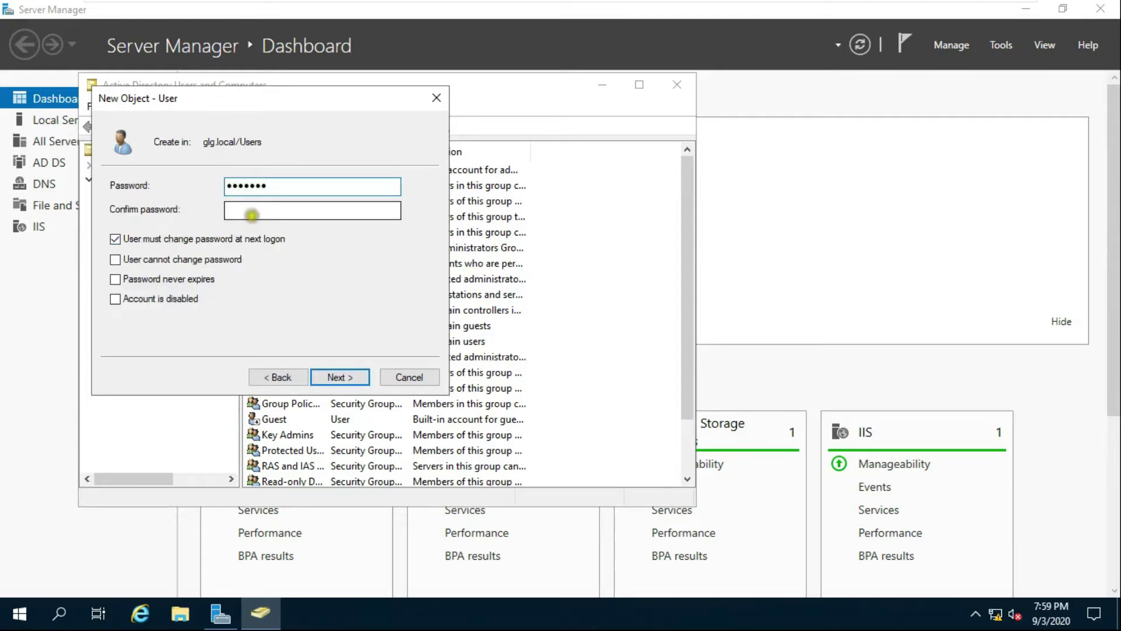
{"action": "type", "text": "P"}
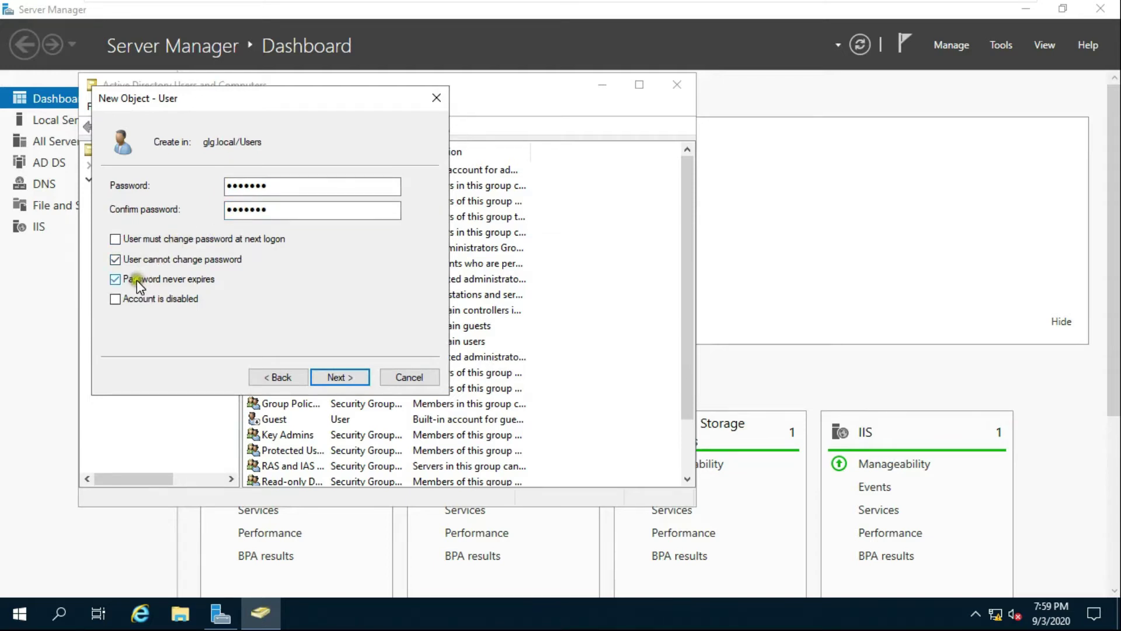
{"action": "left_click", "coordinate": [330, 379]}
{"action": "left_click", "coordinate": [338, 376]}
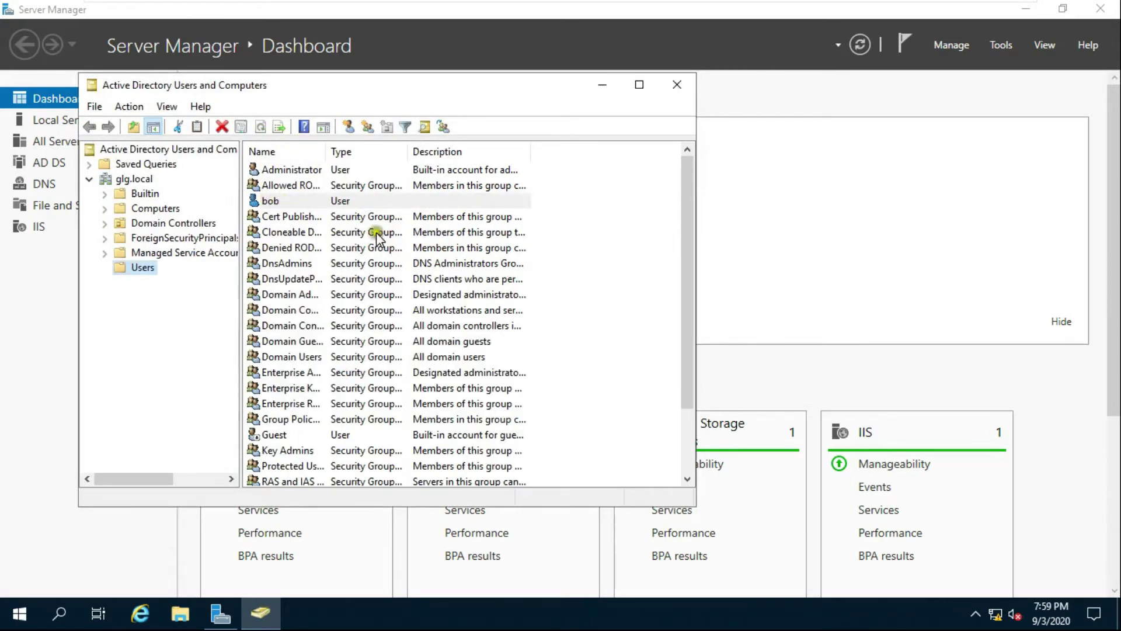
Close ADUC, minimize Server Manager, and open New Volume (D:) from This PC.
{"action": "left_click", "coordinate": [677, 85]}
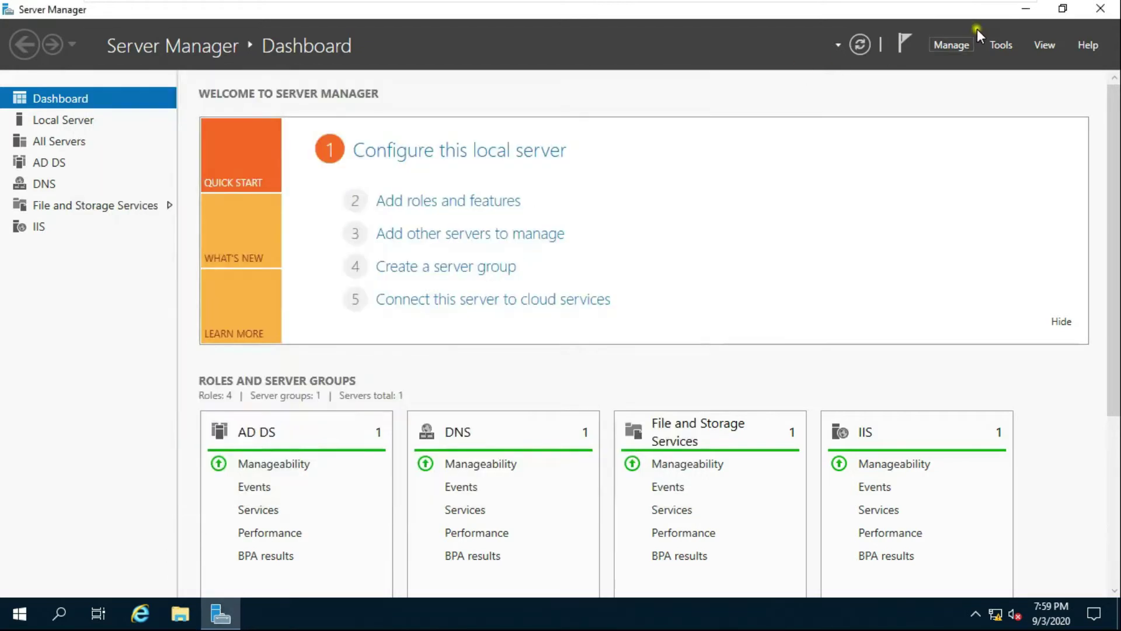
{"action": "left_click", "coordinate": [1026, 8]}
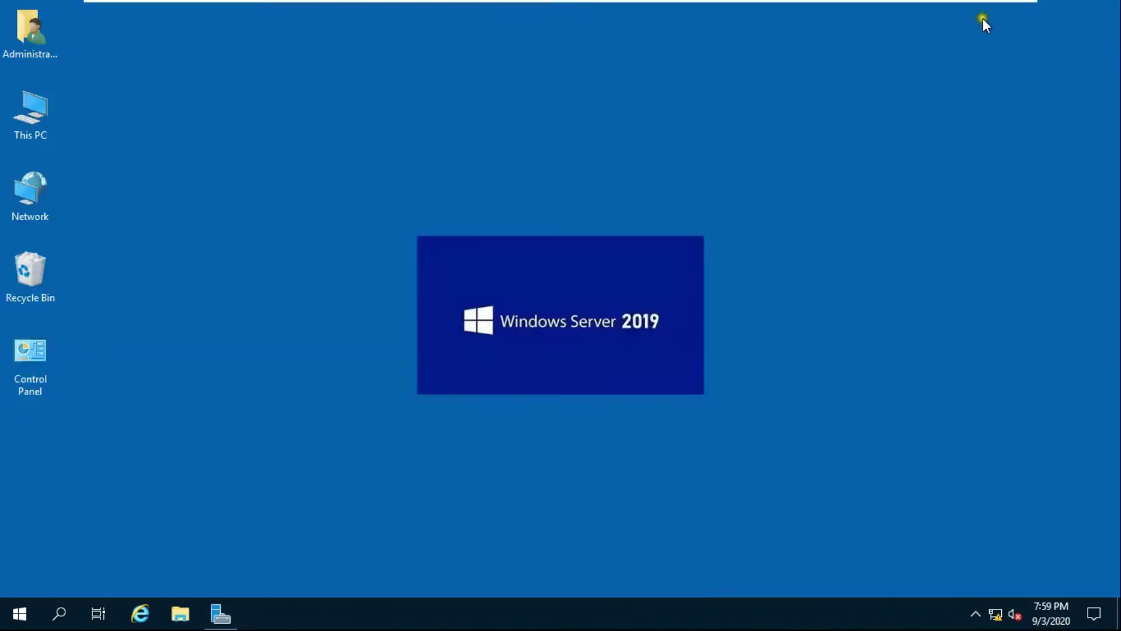
{"action": "right_click", "coordinate": [36, 114]}
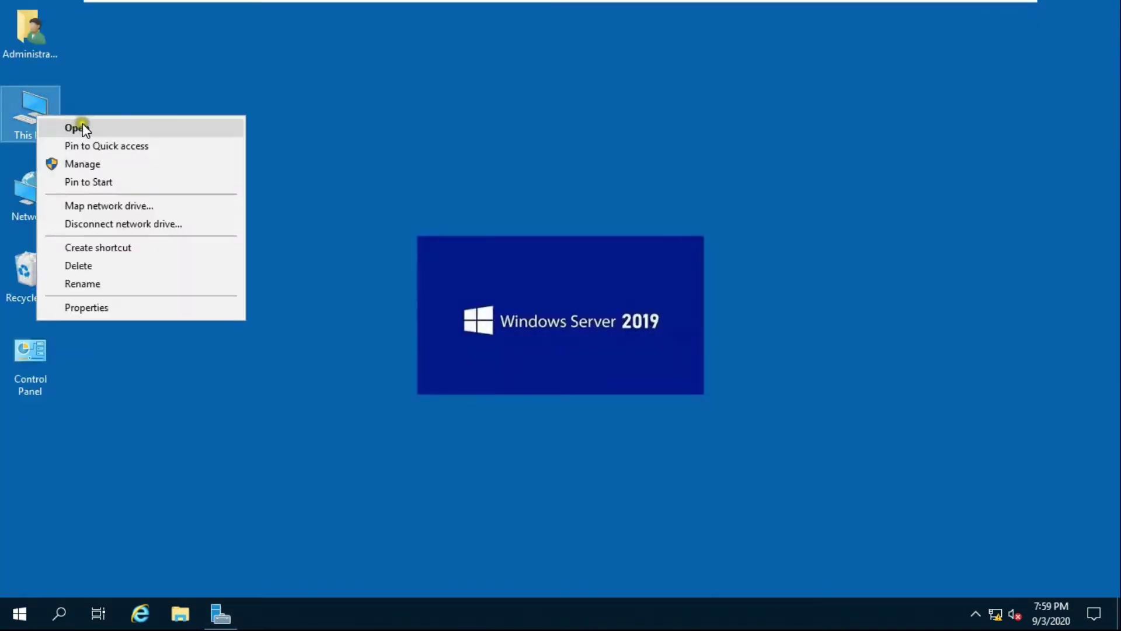
{"action": "left_click", "coordinate": [82, 124]}
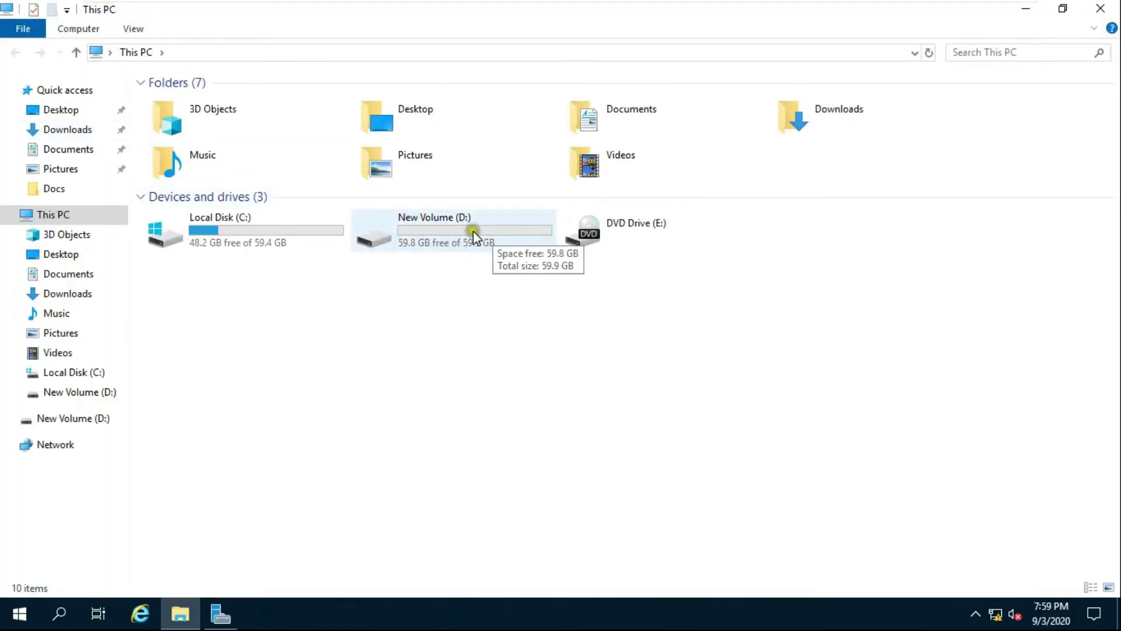
{"action": "double_click", "coordinate": [446, 227]}
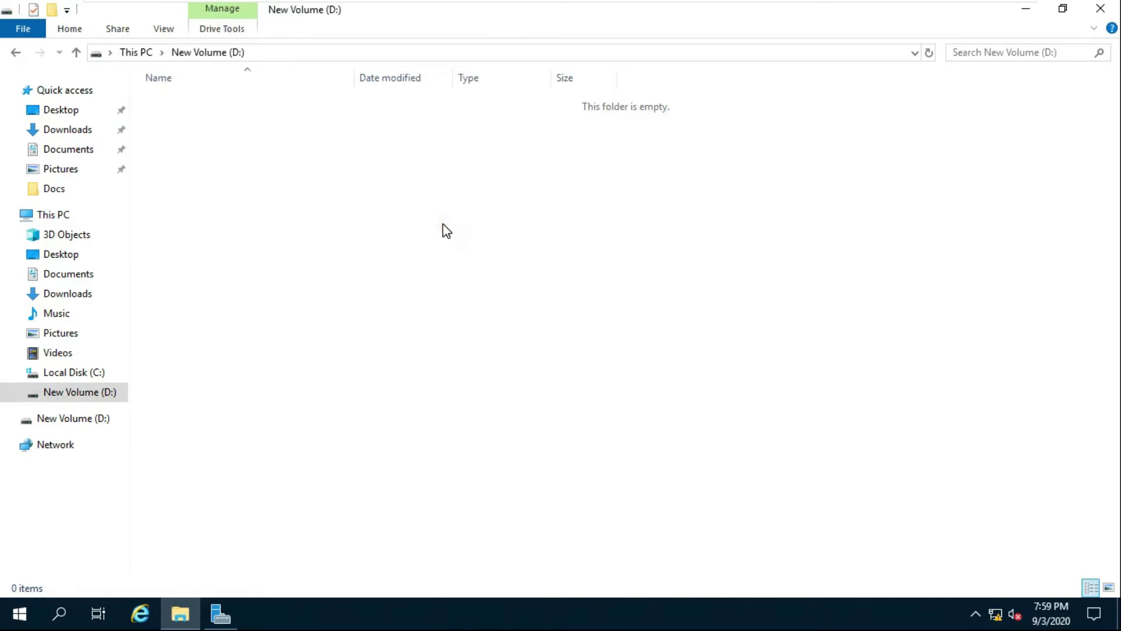
Create a folder named 'profiles' on the empty New Volume (D:).
{"action": "right_click", "coordinate": [305, 183]}
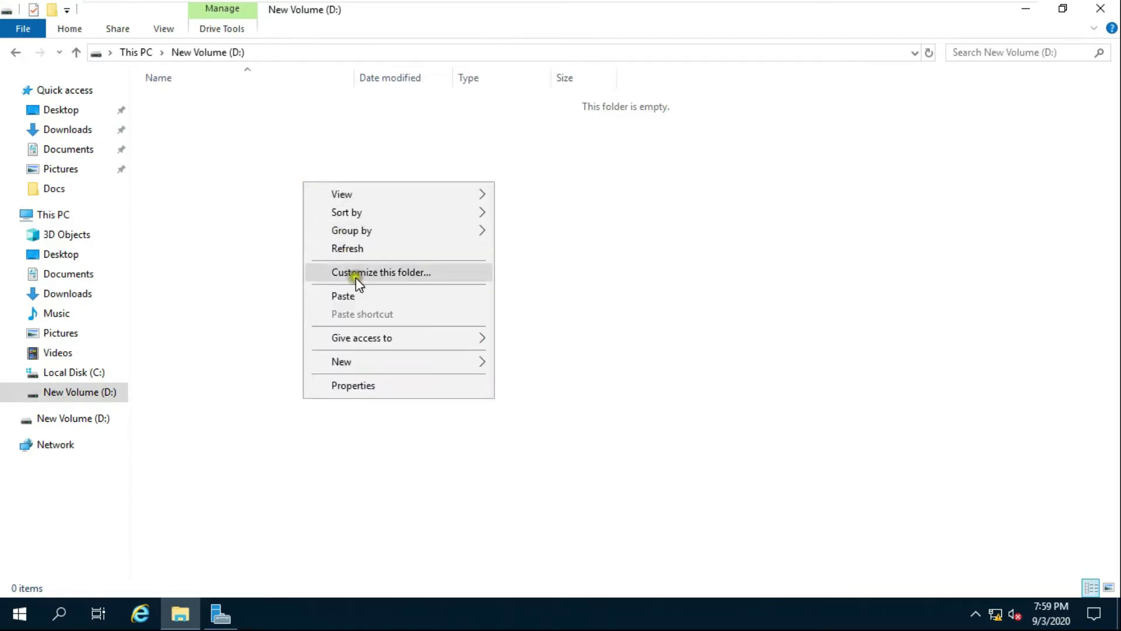
{"action": "mouse_move", "coordinate": [376, 362]}
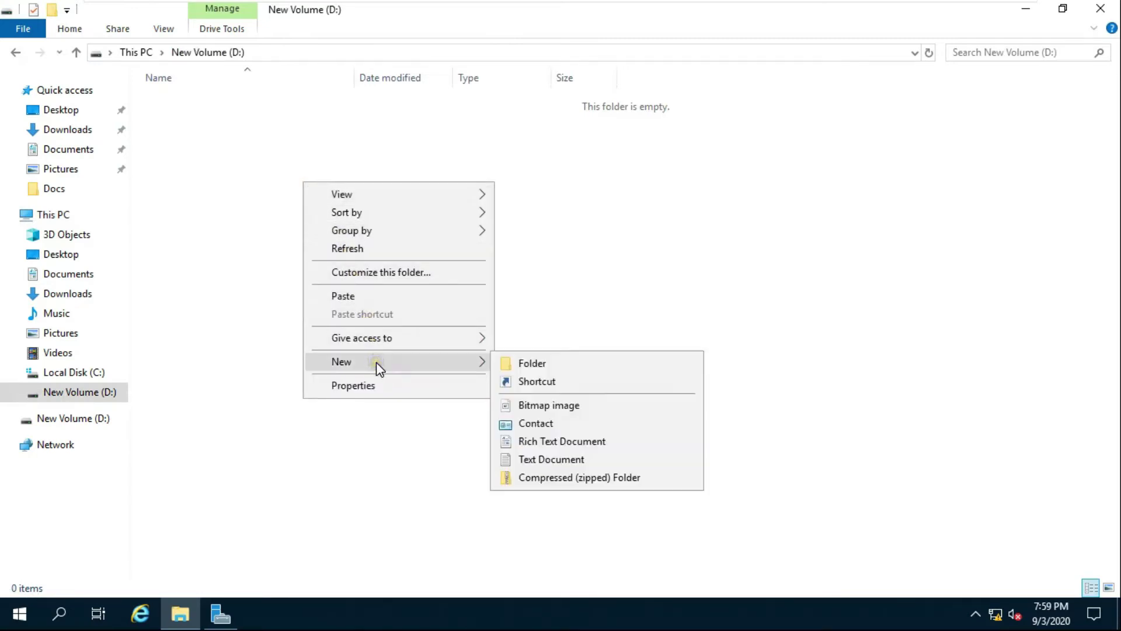
{"action": "left_click", "coordinate": [513, 359]}
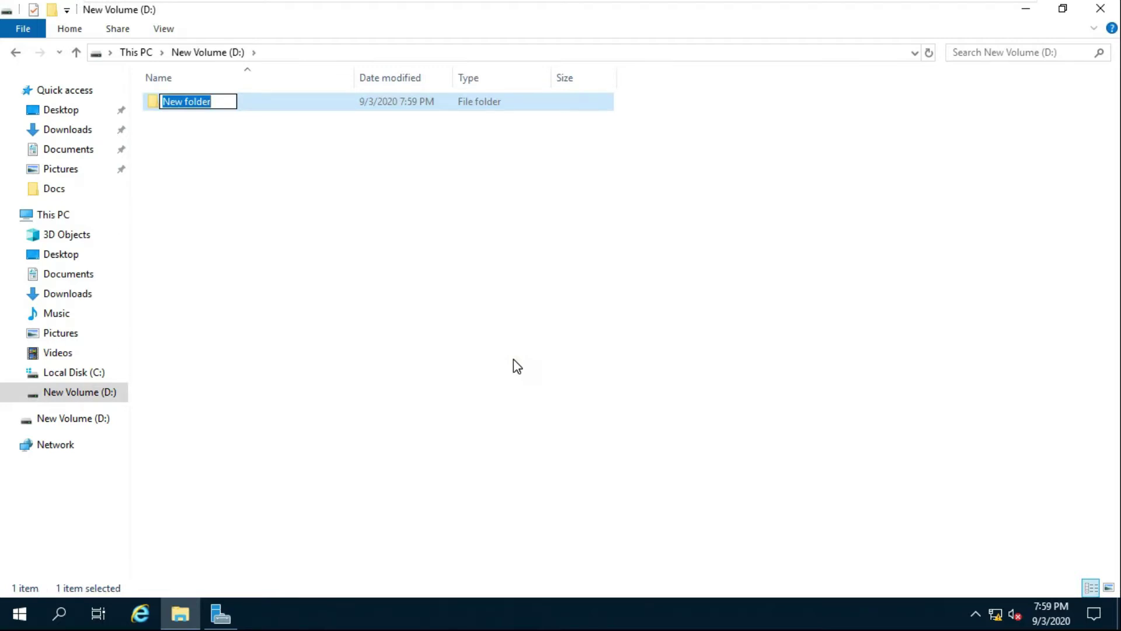
{"action": "type", "text": "p"}
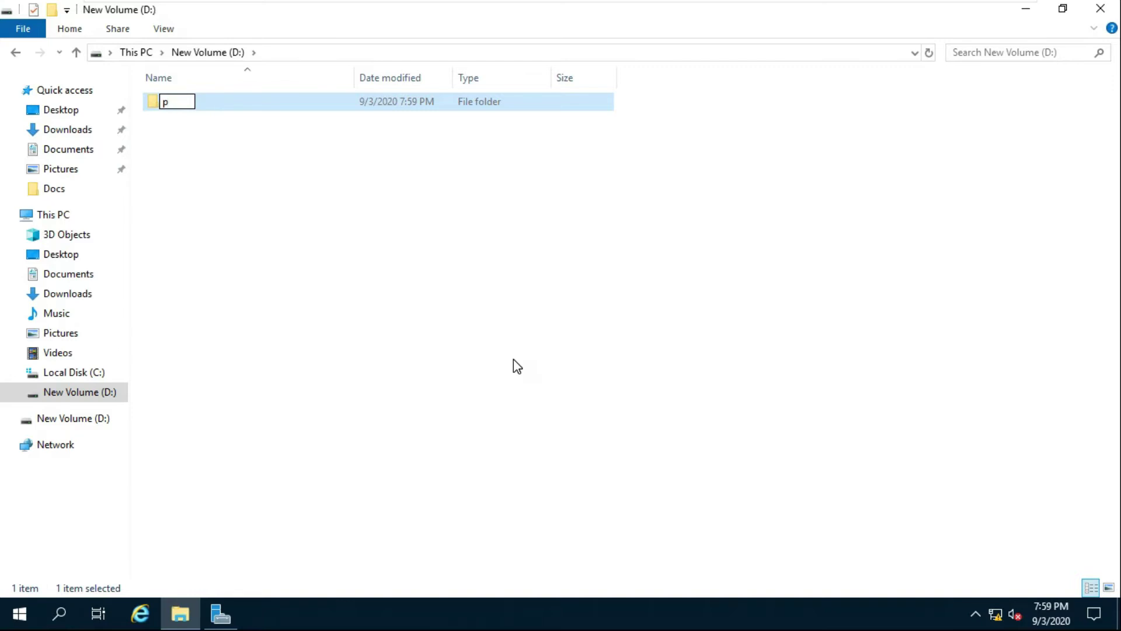
{"action": "type", "text": "rofiles"}
{"action": "left_click", "coordinate": [193, 125]}
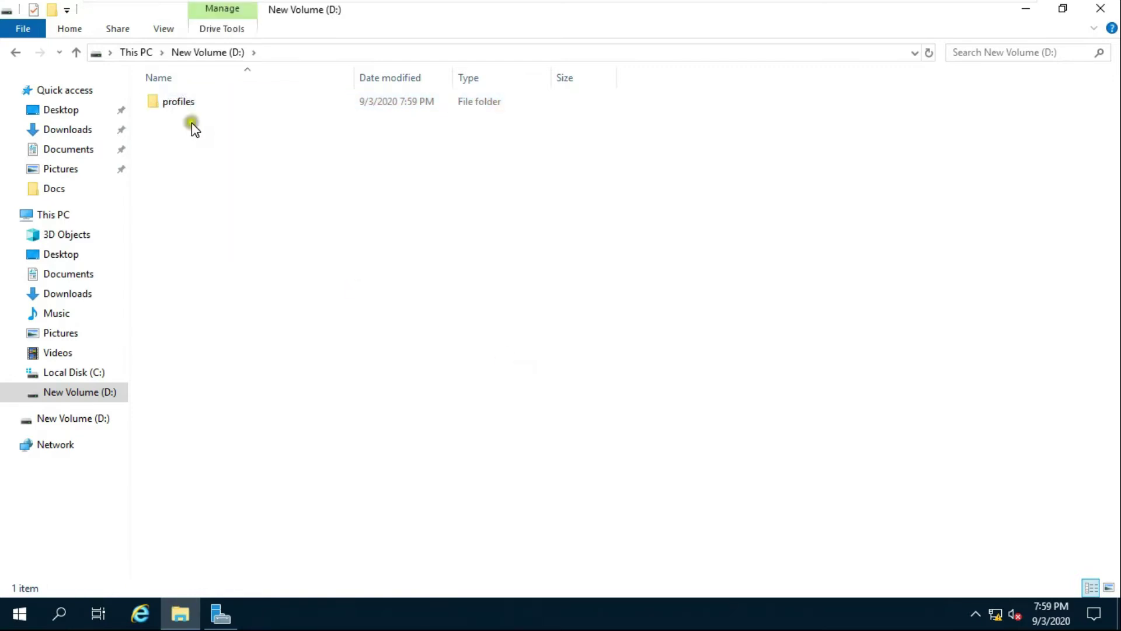
{"action": "right_click", "coordinate": [189, 108]}
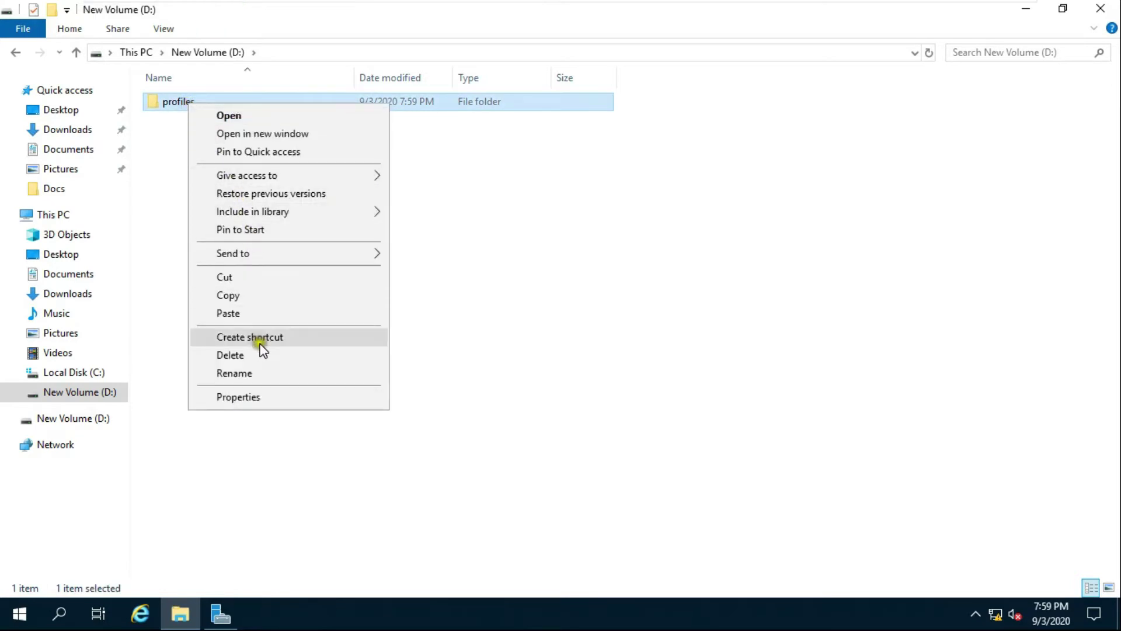
Share the profiles folder through Advanced Sharing with Full Control for Everyone.
{"action": "left_click", "coordinate": [255, 397]}
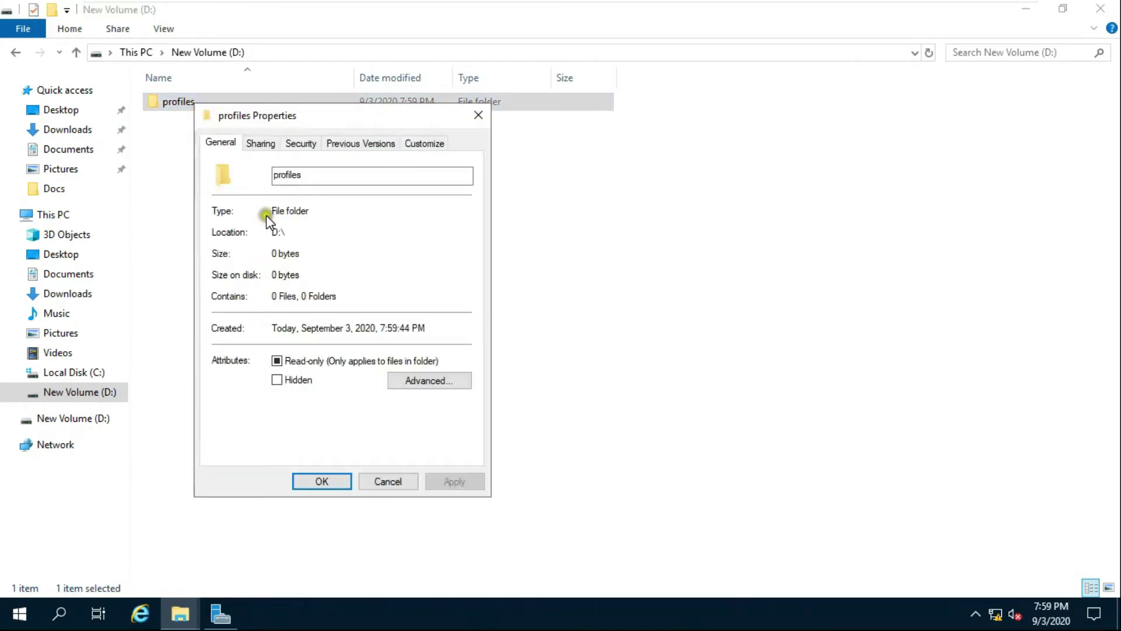
{"action": "left_click", "coordinate": [260, 144]}
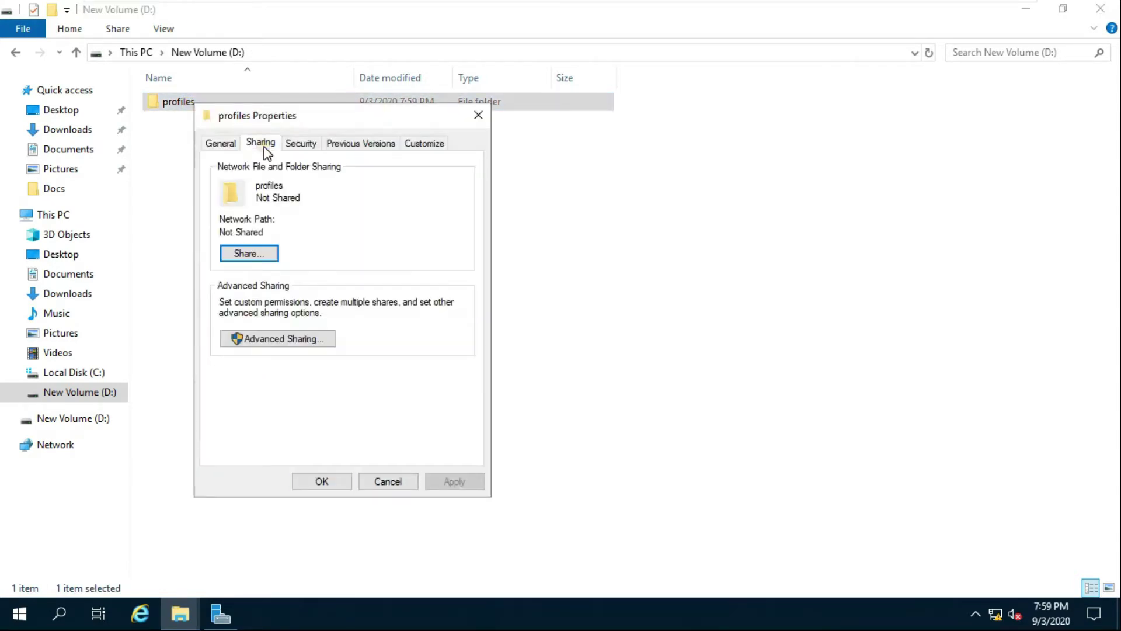
{"action": "left_click", "coordinate": [279, 337]}
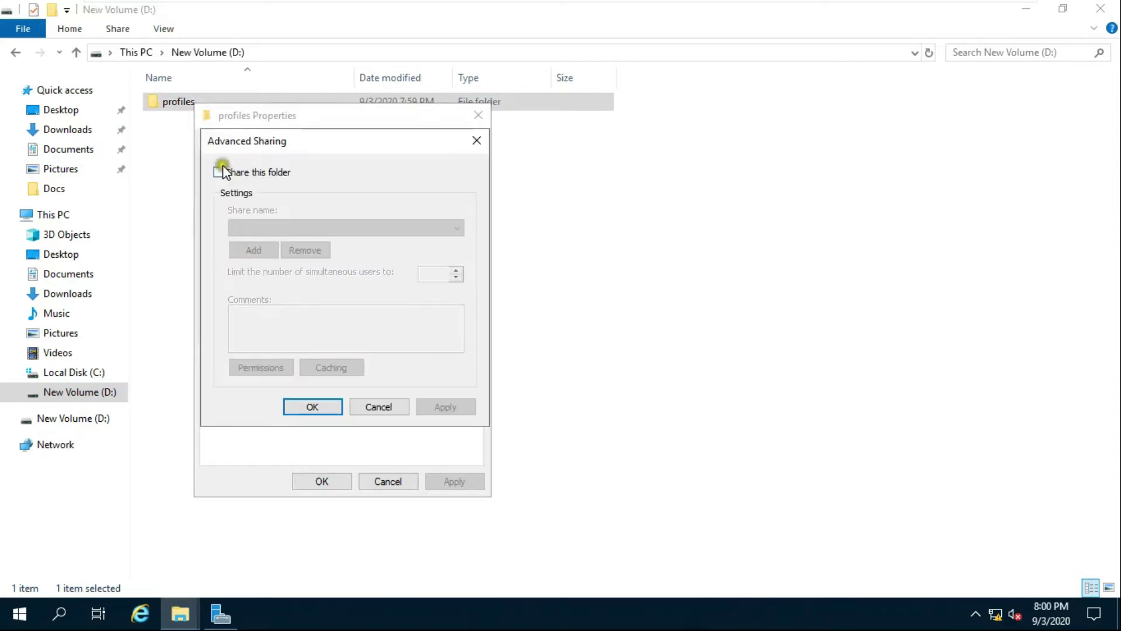
{"action": "left_click", "coordinate": [218, 172]}
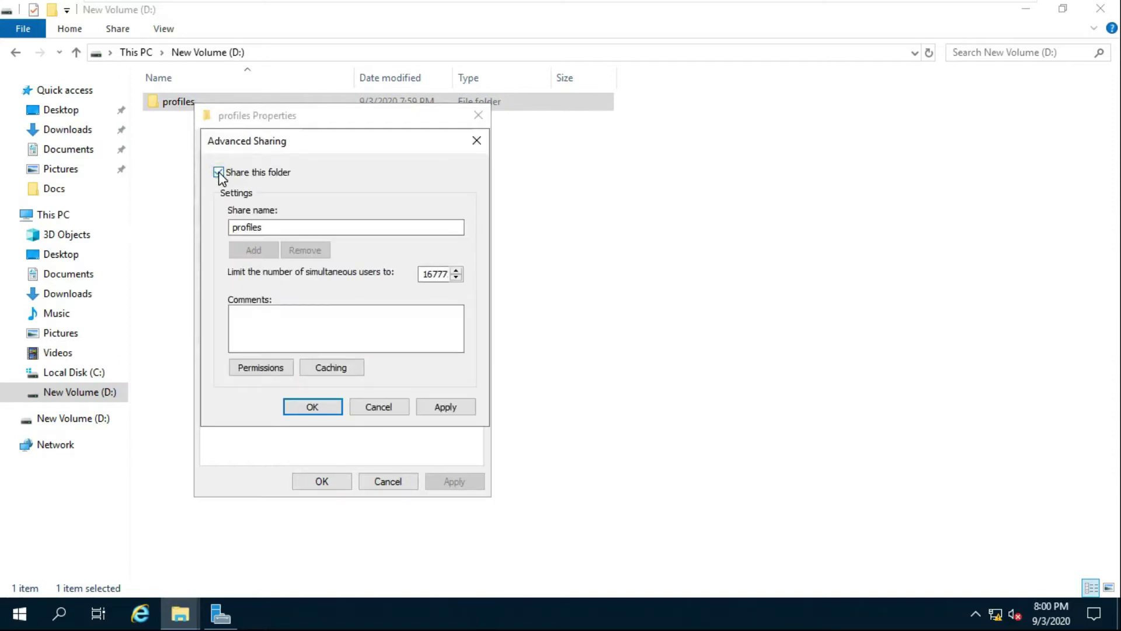
{"action": "left_click", "coordinate": [269, 369]}
{"action": "left_click", "coordinate": [410, 353]}
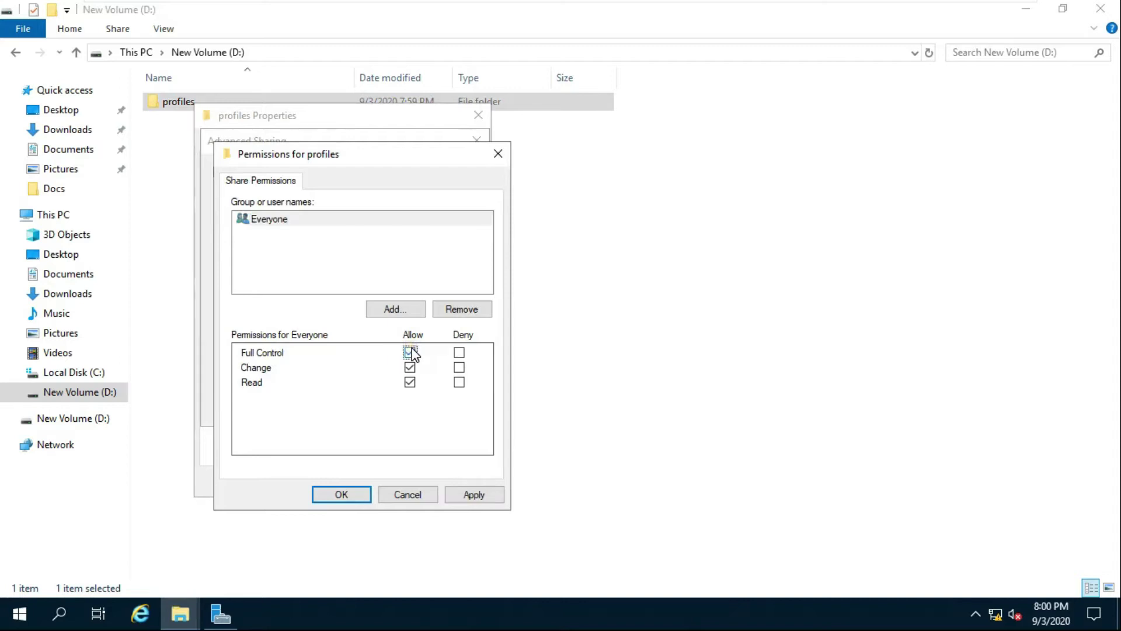
{"action": "left_click", "coordinate": [490, 495]}
{"action": "left_click", "coordinate": [340, 494]}
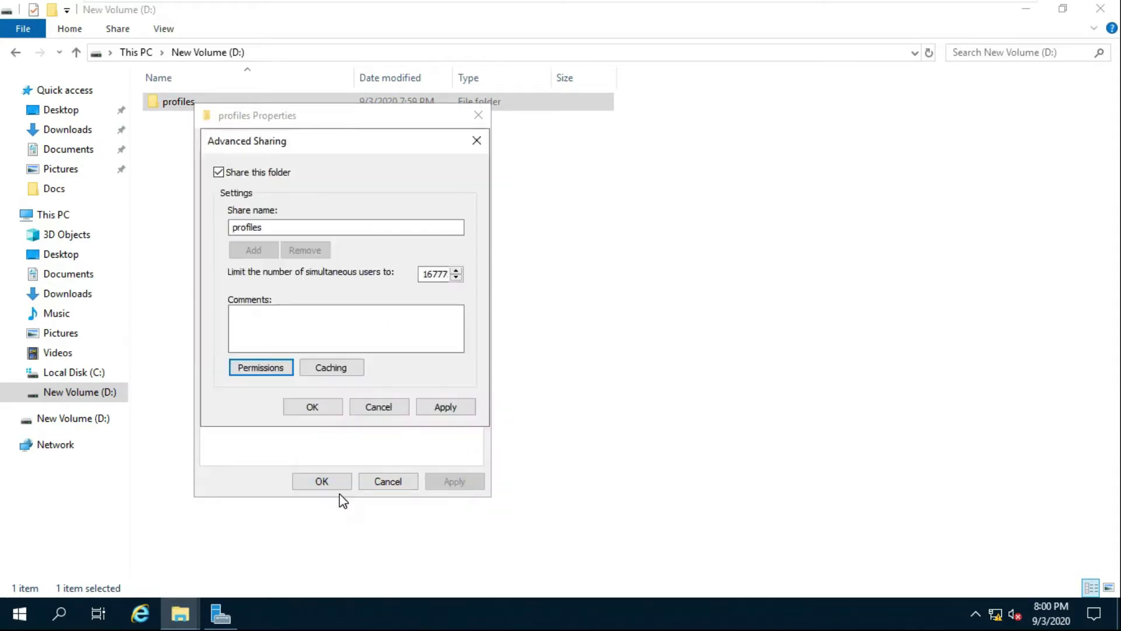
{"action": "left_click", "coordinate": [432, 409]}
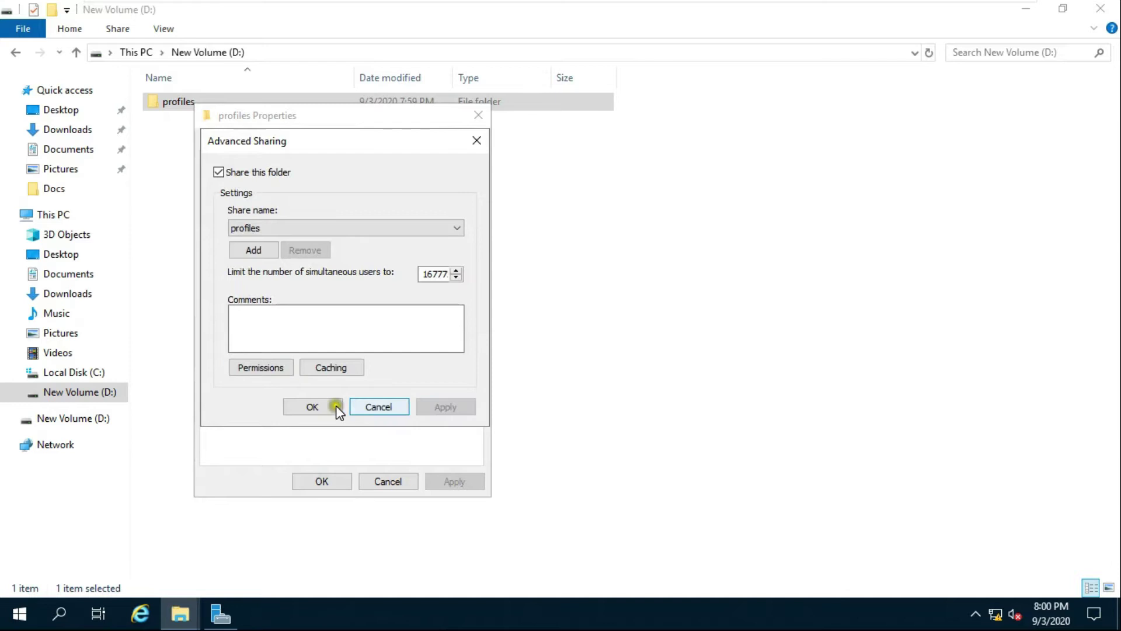
{"action": "left_click", "coordinate": [320, 406]}
{"action": "left_click", "coordinate": [321, 481]}
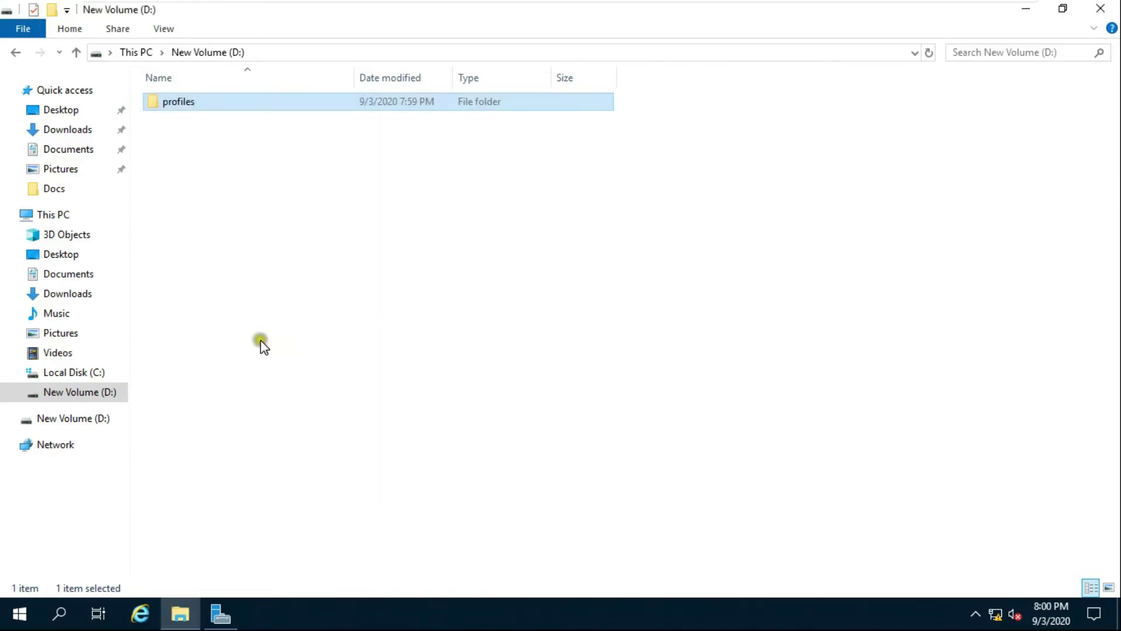
Confirm in the folder's Sharing properties that the network path is \\SERVER\profiles.
{"action": "right_click", "coordinate": [185, 102]}
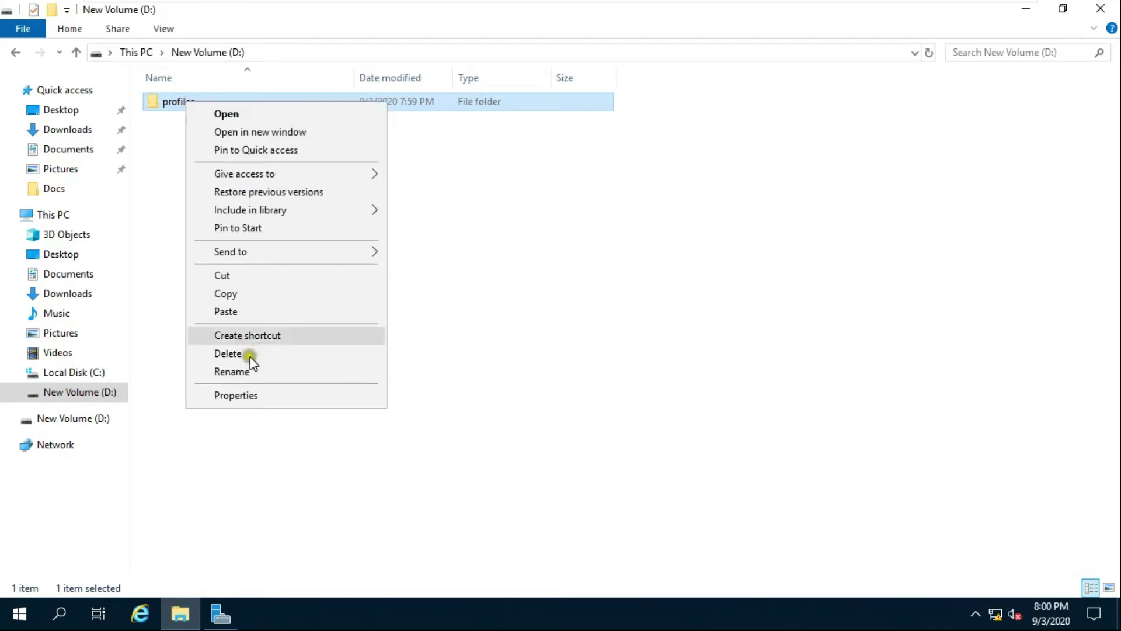
{"action": "left_click", "coordinate": [253, 394]}
{"action": "left_click", "coordinate": [252, 143]}
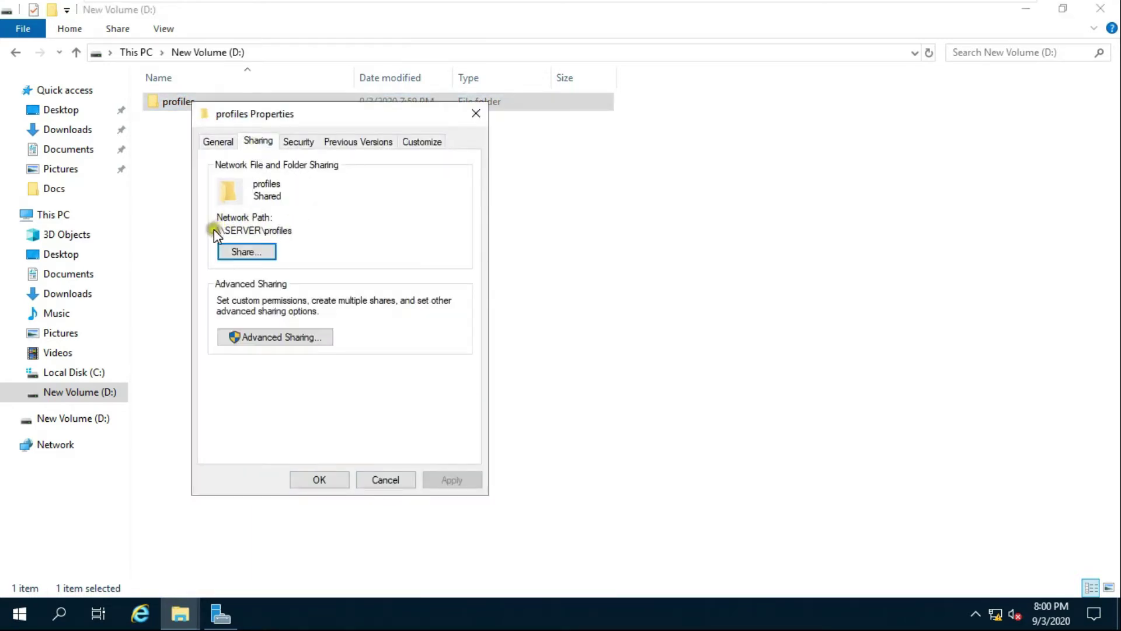
{"action": "left_click_drag", "start_coordinate": [294, 230], "coordinate": [225, 229]}
{"action": "key", "text": "cmd+c"}
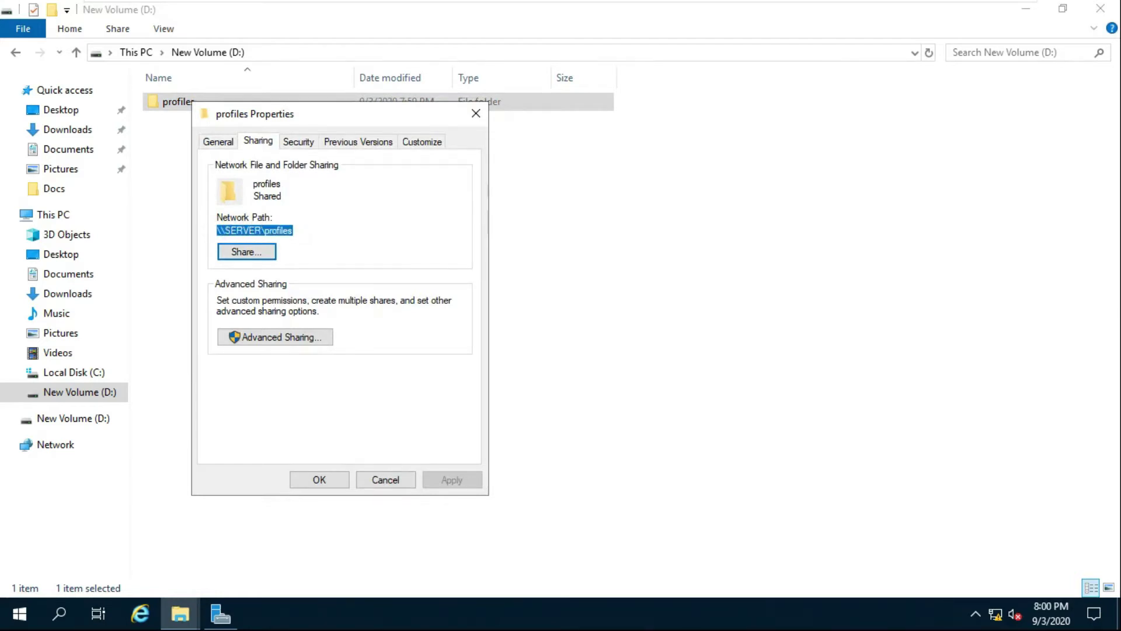
{"action": "left_click", "coordinate": [474, 113]}
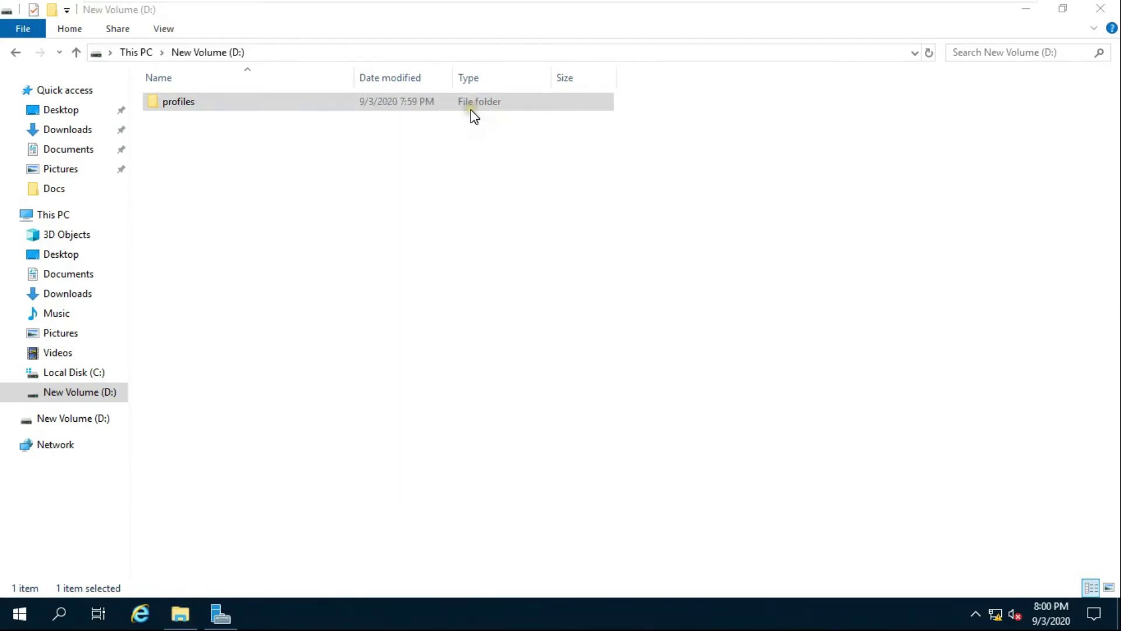
Relaunch Active Directory Users and Computers from Server Manager and select the test user in Users.
{"action": "left_click", "coordinate": [232, 617]}
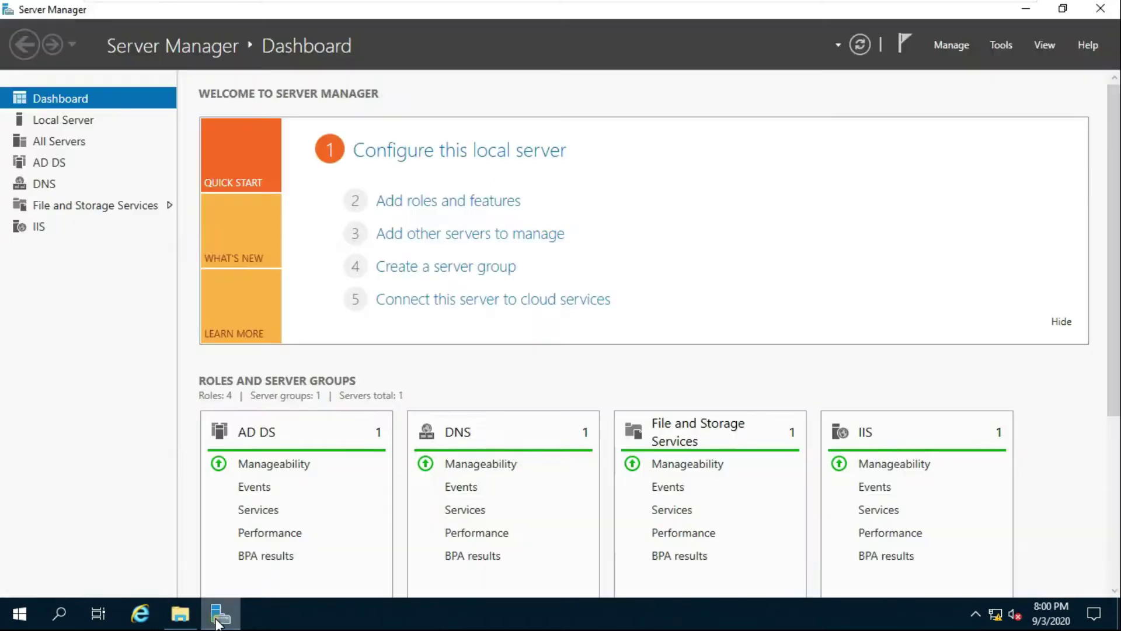
{"action": "left_click", "coordinate": [997, 47]}
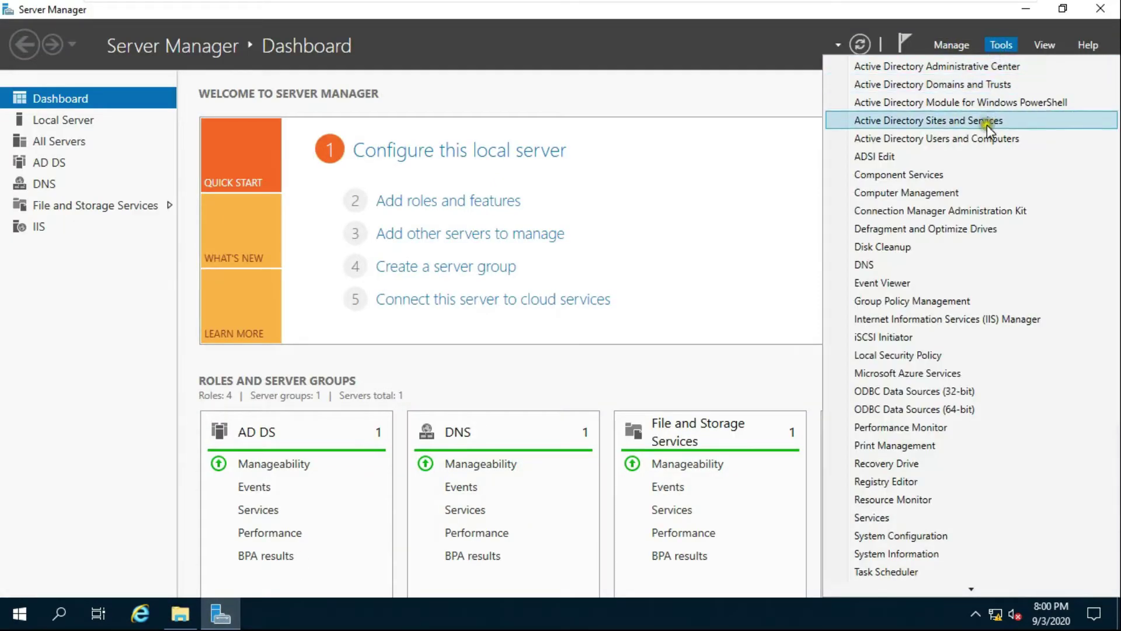
{"action": "left_click", "coordinate": [982, 141]}
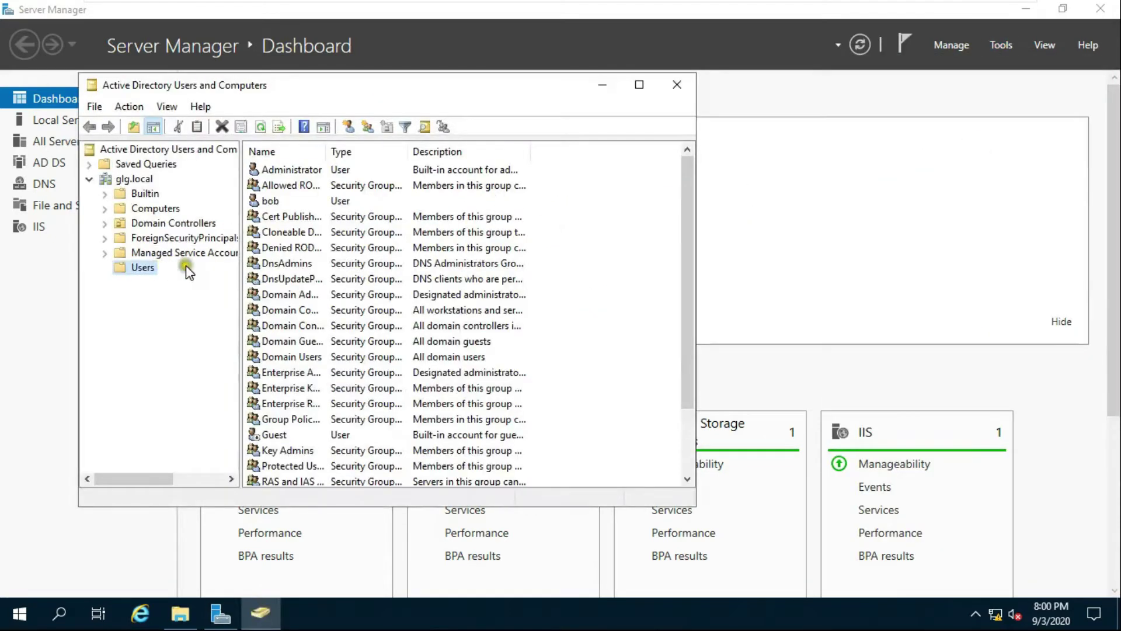
{"action": "left_click", "coordinate": [273, 201]}
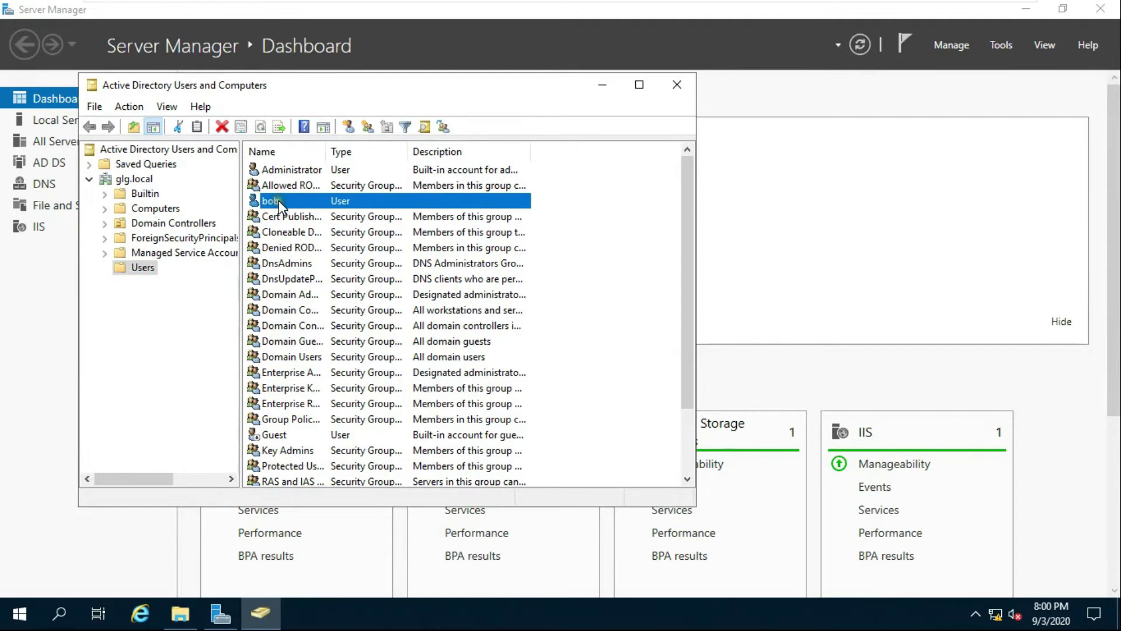
Set the test user's profile path to \\SERVER\profiles\%username% and copy it.
{"action": "right_click", "coordinate": [280, 204]}
{"action": "left_click", "coordinate": [331, 427]}
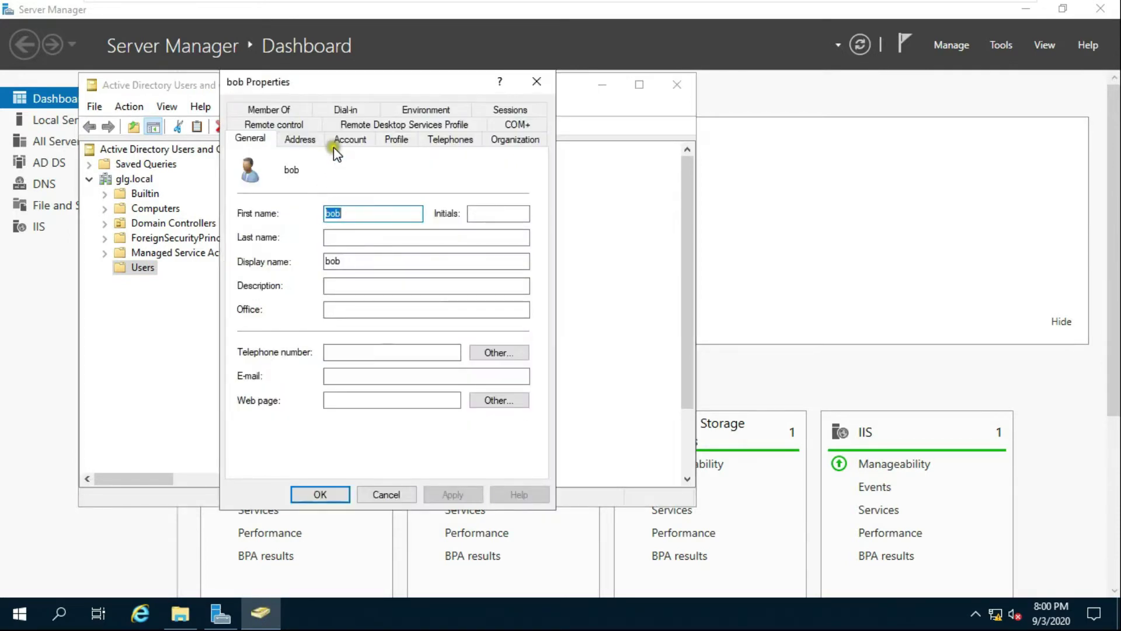
{"action": "left_click", "coordinate": [391, 140]}
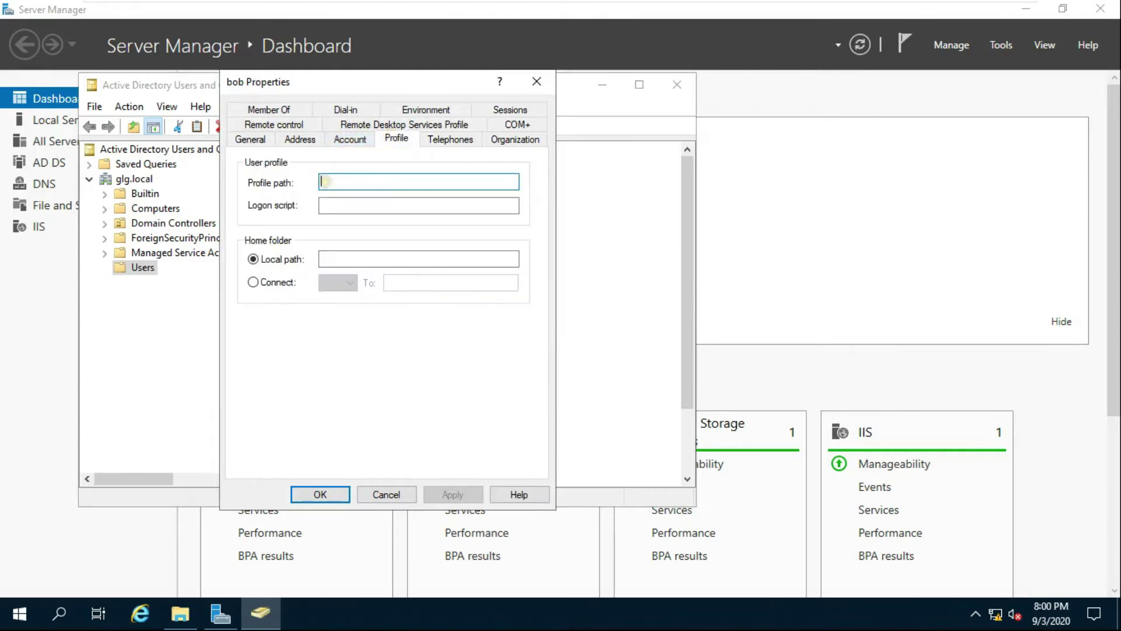
{"action": "right_click", "coordinate": [325, 181]}
{"action": "left_click", "coordinate": [365, 252]}
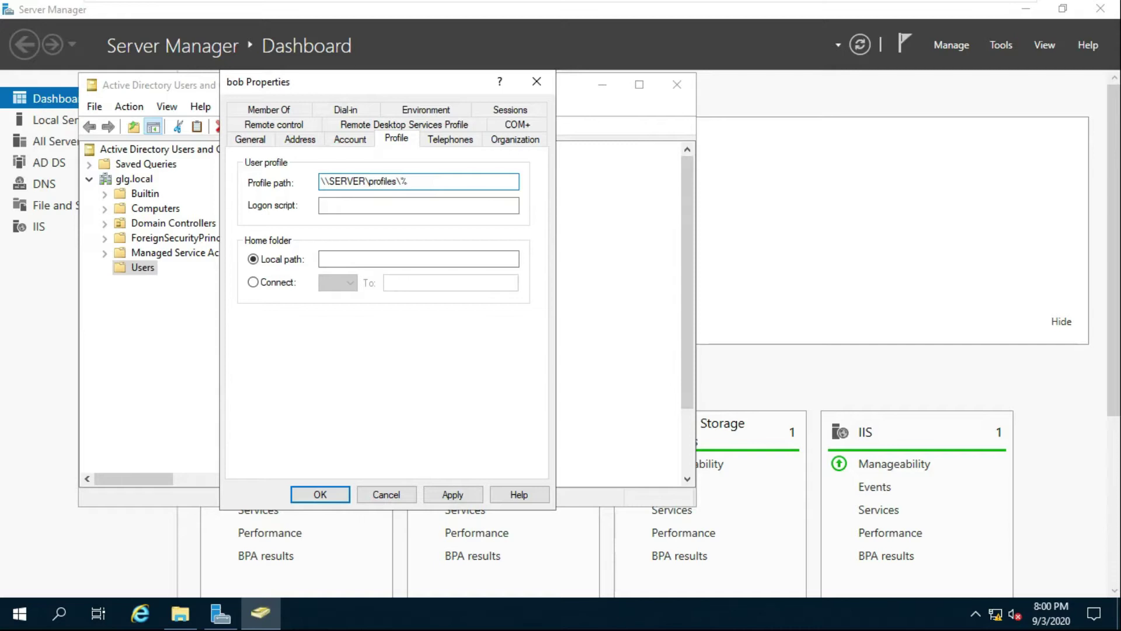
{"action": "type", "text": "\\%username%"}
{"action": "left_click_drag", "start_coordinate": [481, 181], "coordinate": [315, 182]}
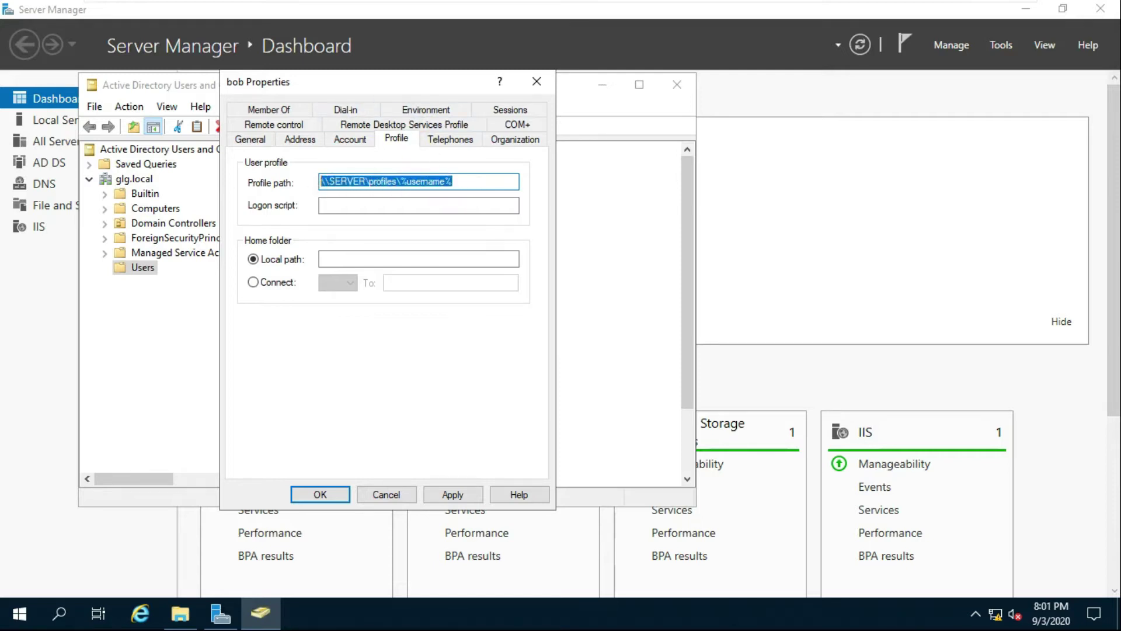
{"action": "right_click", "coordinate": [345, 179]}
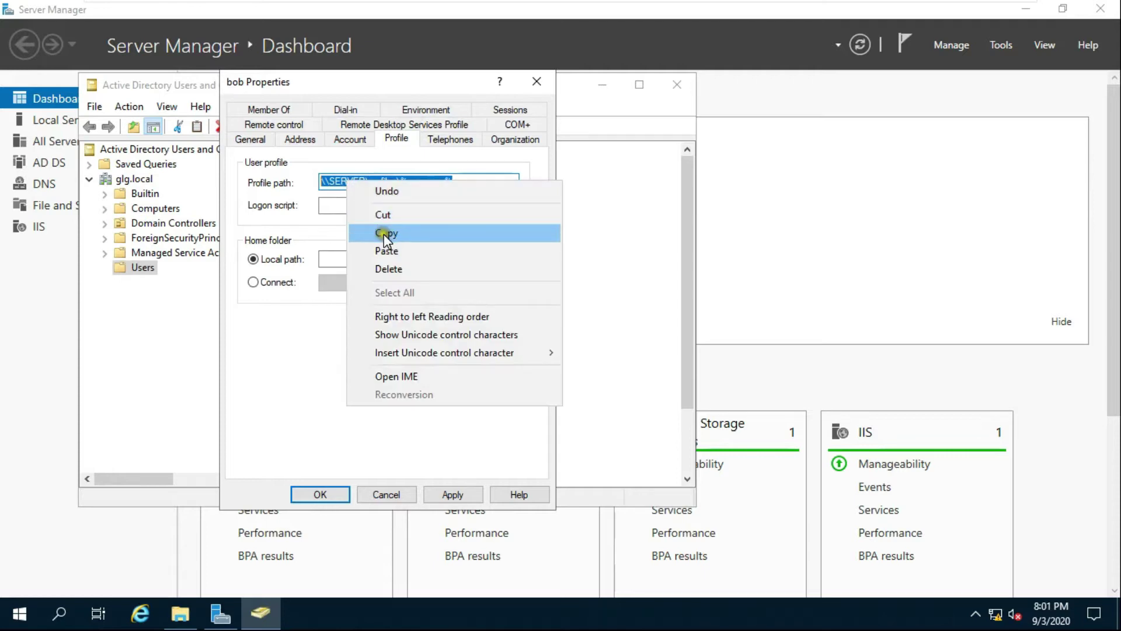
{"action": "left_click", "coordinate": [384, 233]}
Connect Z: as the home folder at the same path, apply, and close ADUC.
{"action": "left_click", "coordinate": [253, 282]}
{"action": "left_click", "coordinate": [409, 282]}
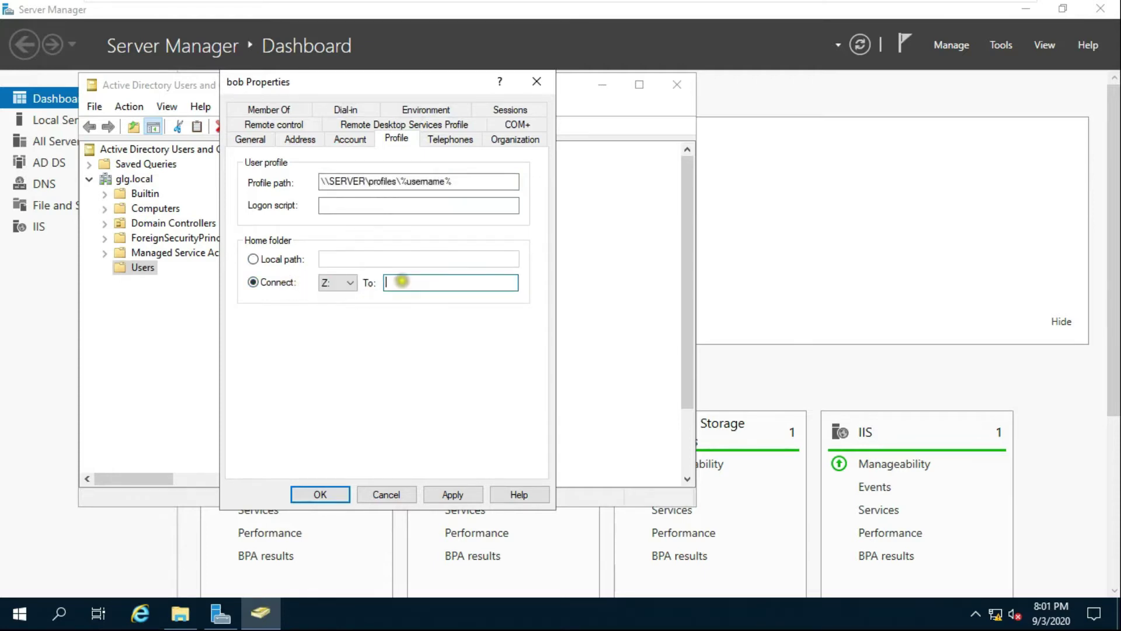
{"action": "right_click", "coordinate": [404, 283]}
{"action": "left_click", "coordinate": [442, 352]}
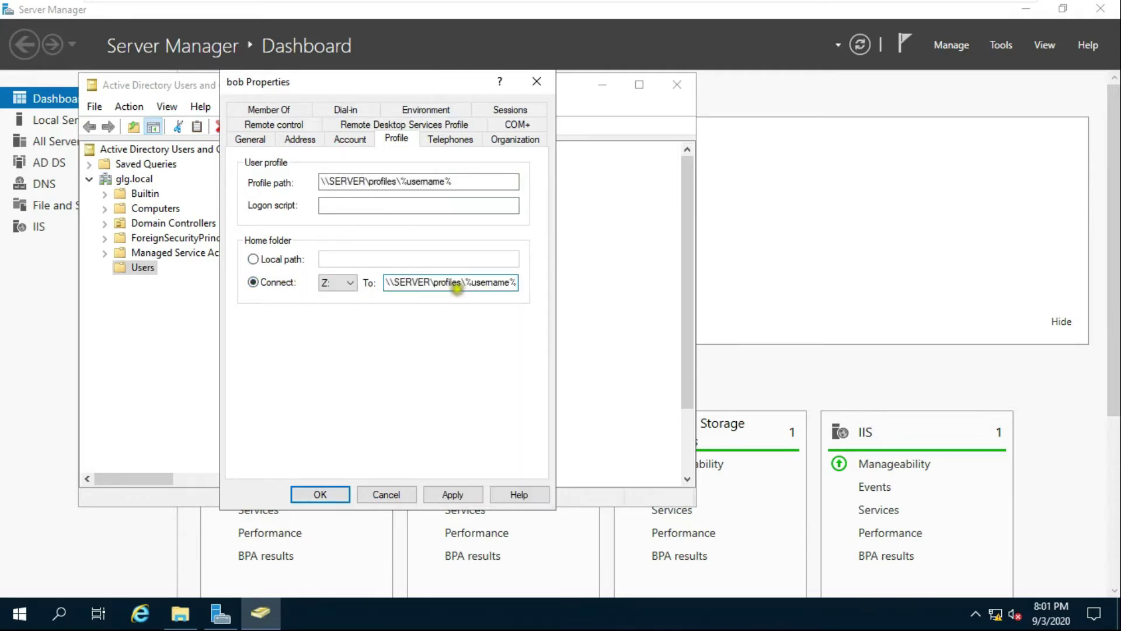
{"action": "left_click", "coordinate": [457, 493]}
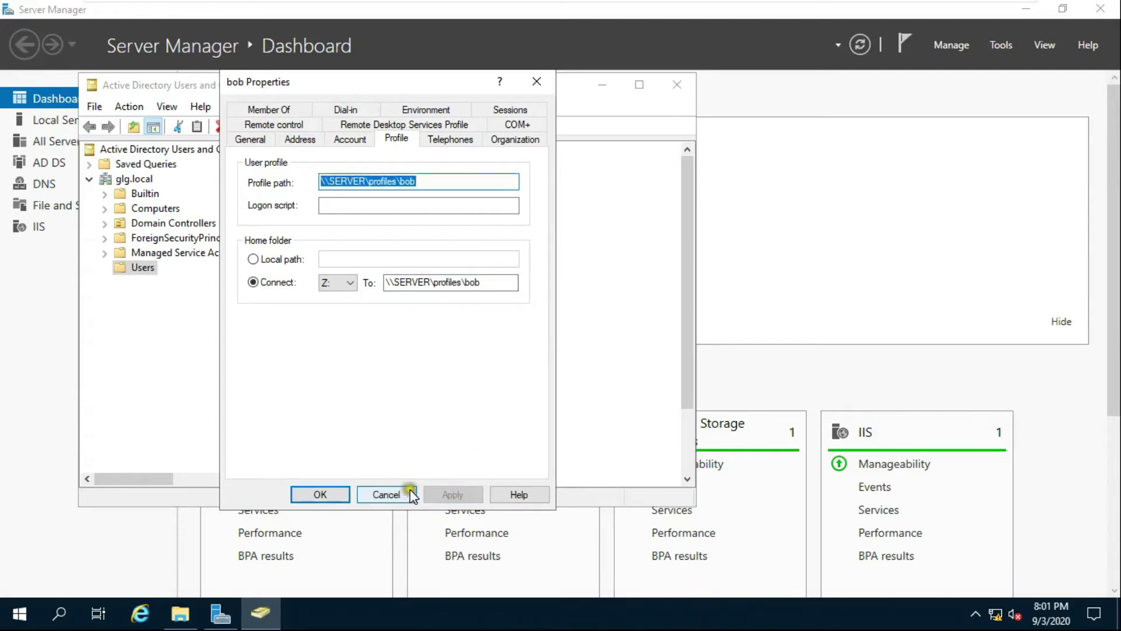
{"action": "left_click", "coordinate": [322, 489]}
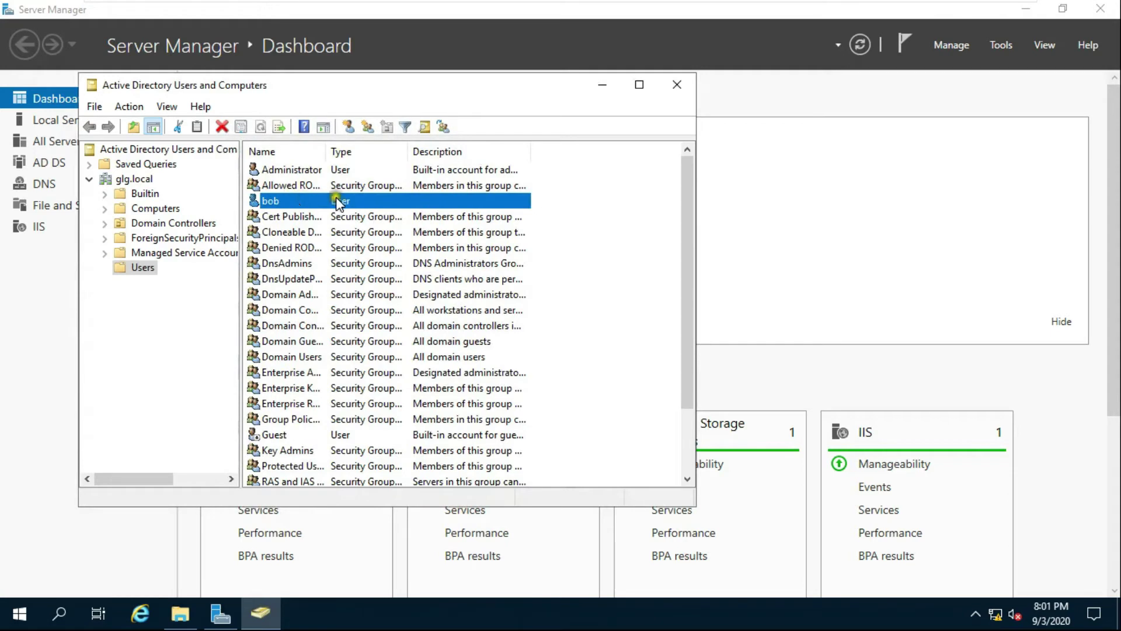
{"action": "left_click", "coordinate": [673, 93]}
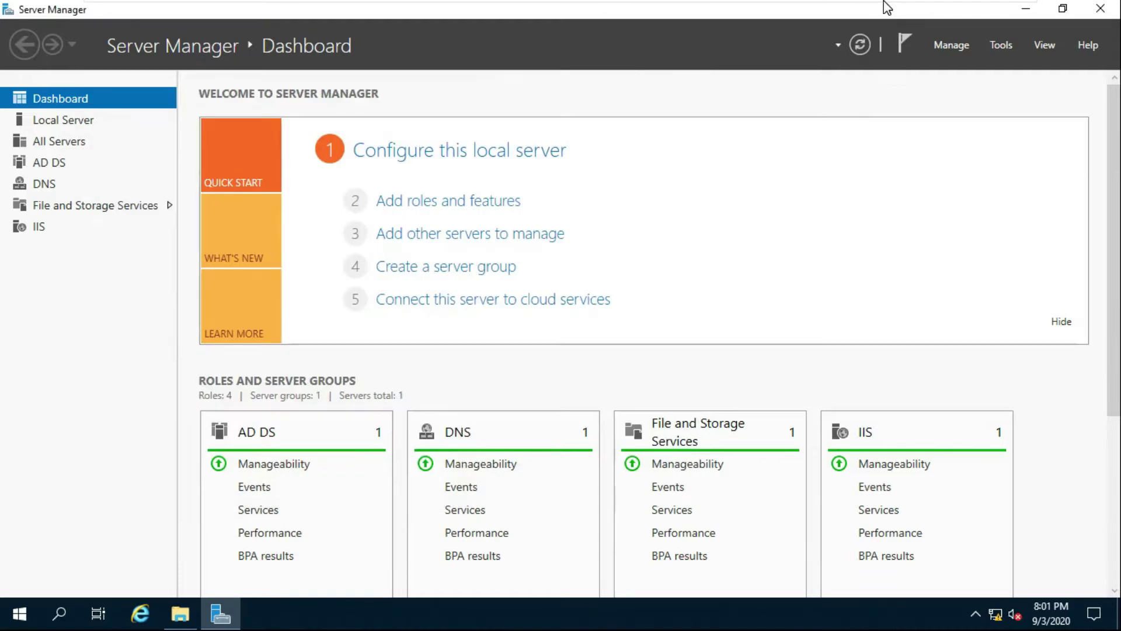
On the Windows 10 client, sign in as the GLG domain test user with the account password.
{"action": "mouse_move", "coordinate": [884, 1]}
{"action": "left_click", "coordinate": [843, 13]}
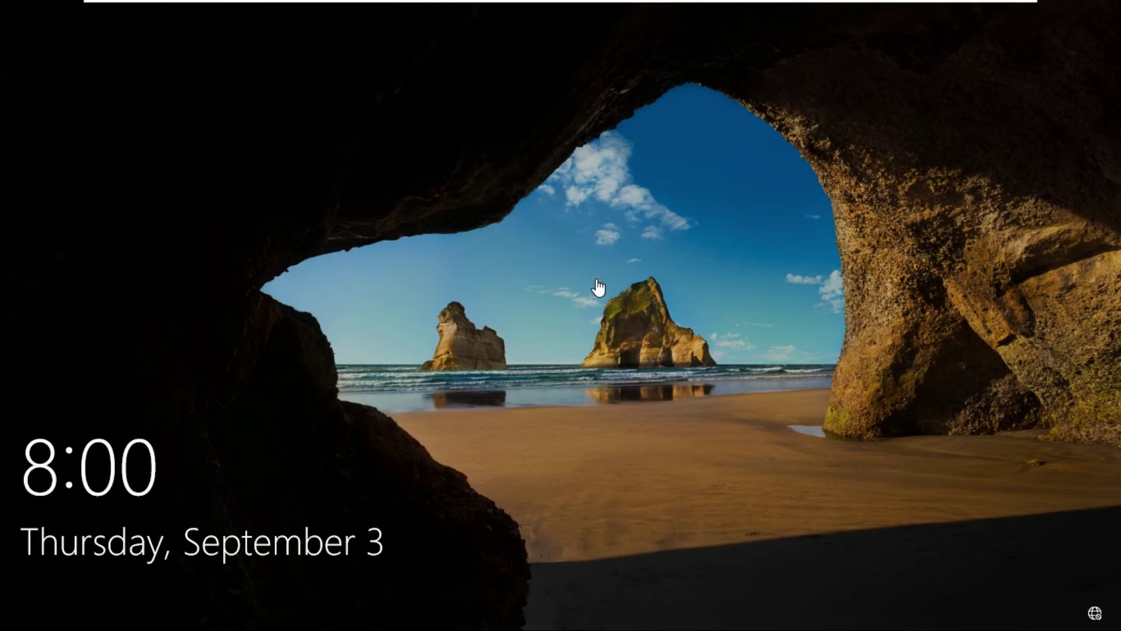
{"action": "left_click", "coordinate": [514, 324]}
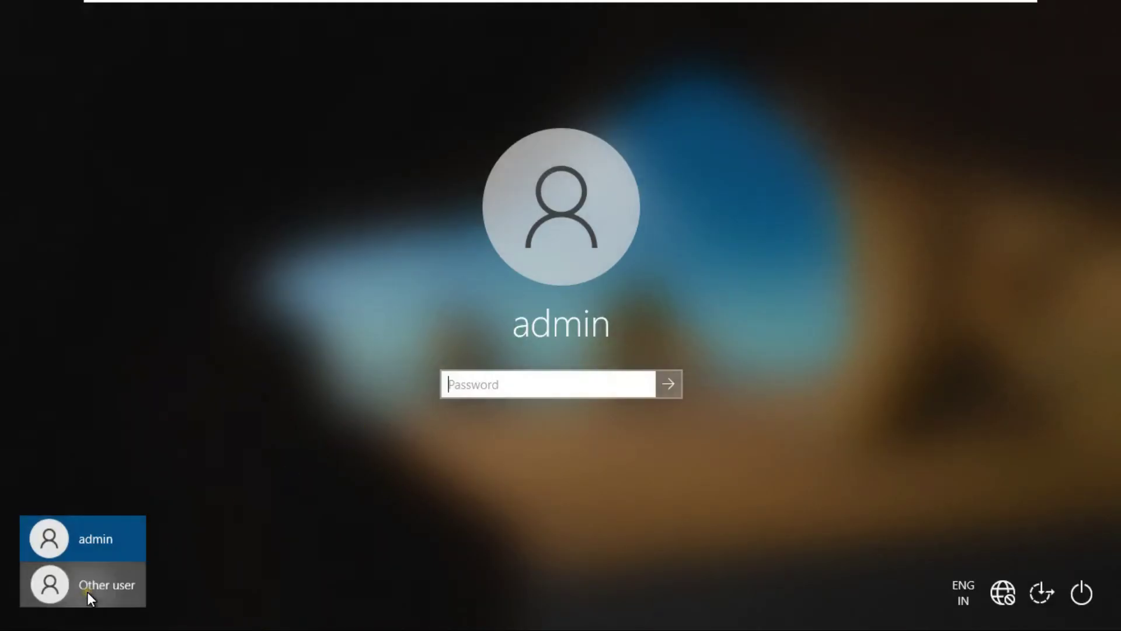
{"action": "left_click", "coordinate": [88, 591]}
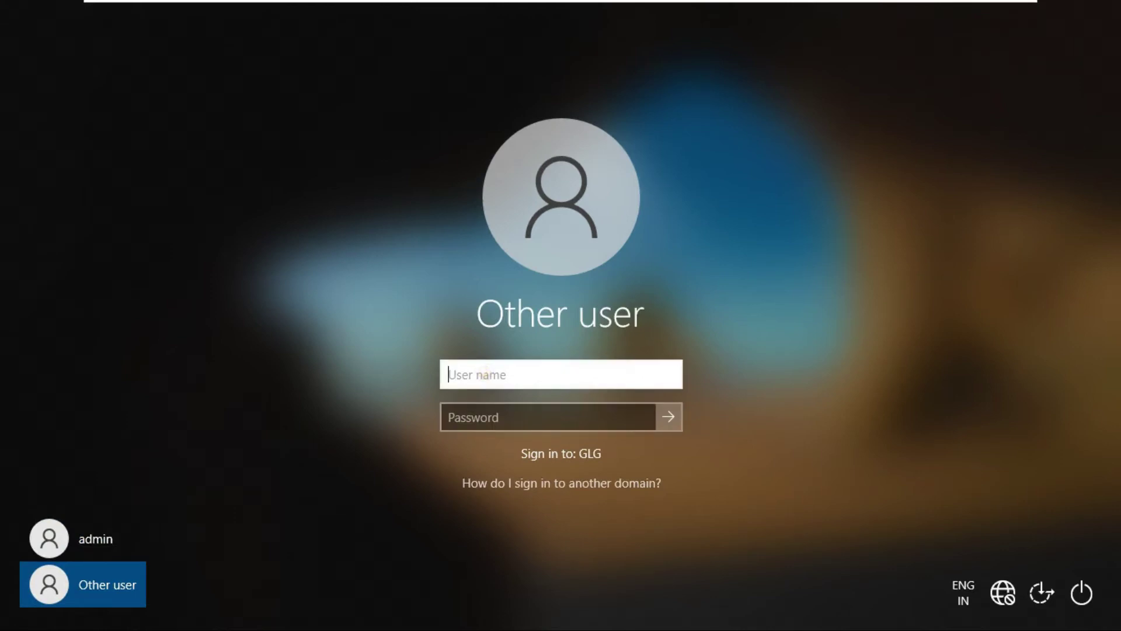
{"action": "left_click", "coordinate": [87, 539]}
{"action": "left_click", "coordinate": [96, 584]}
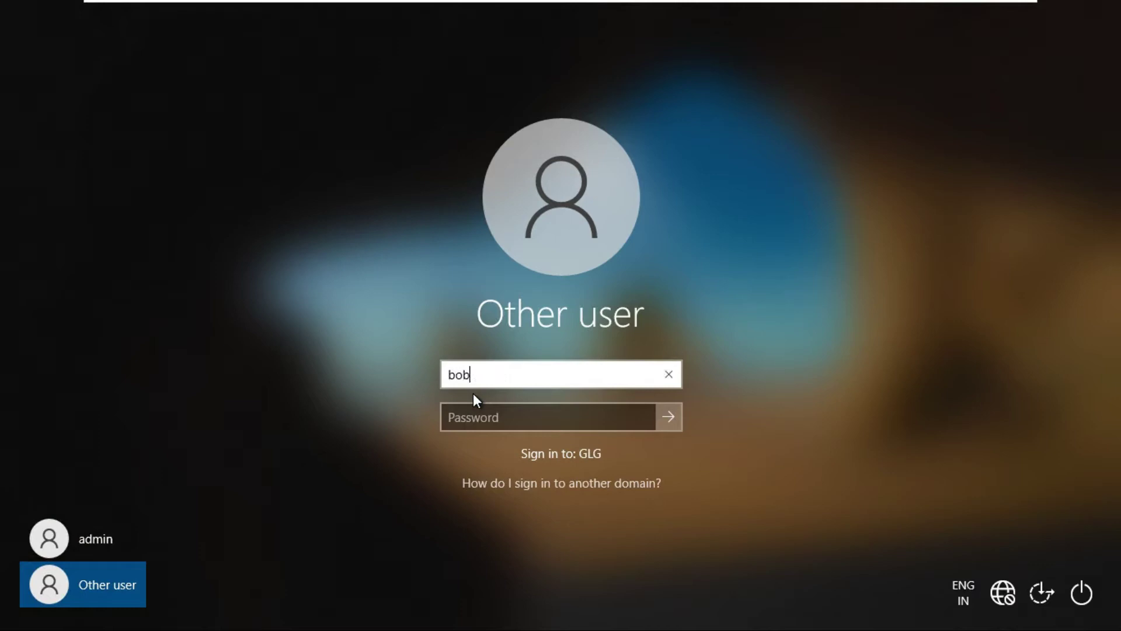
{"action": "key", "text": "Tab"}
{"action": "type", "text": "••"}
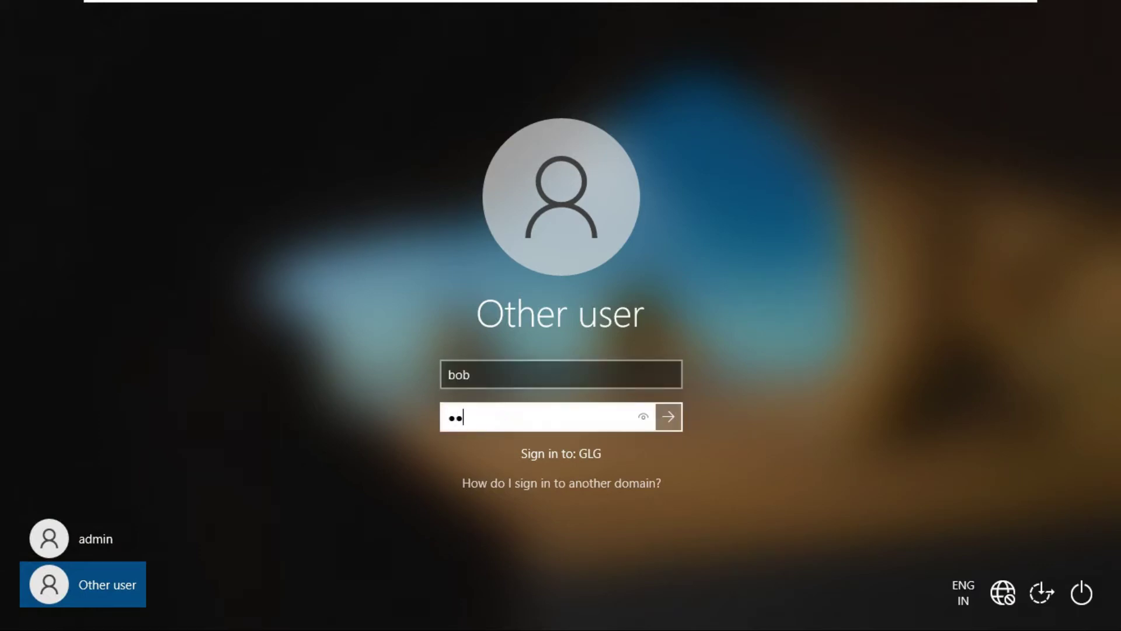
{"action": "type", "text": "•••••"}
{"action": "left_click", "coordinate": [671, 417]}
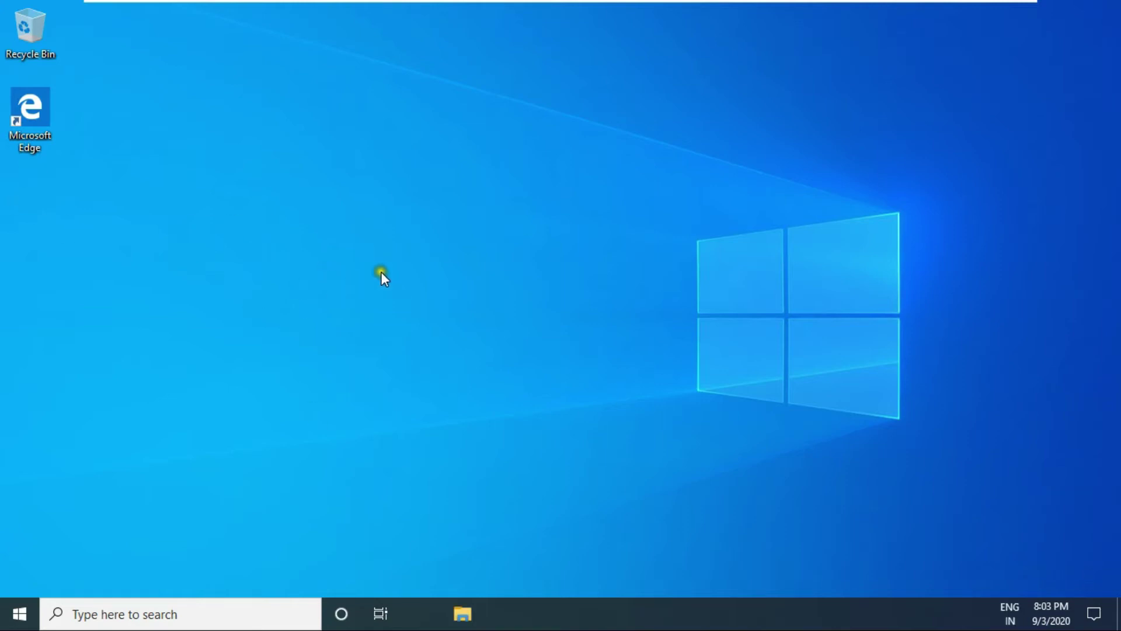
{"action": "right_click", "coordinate": [378, 227]}
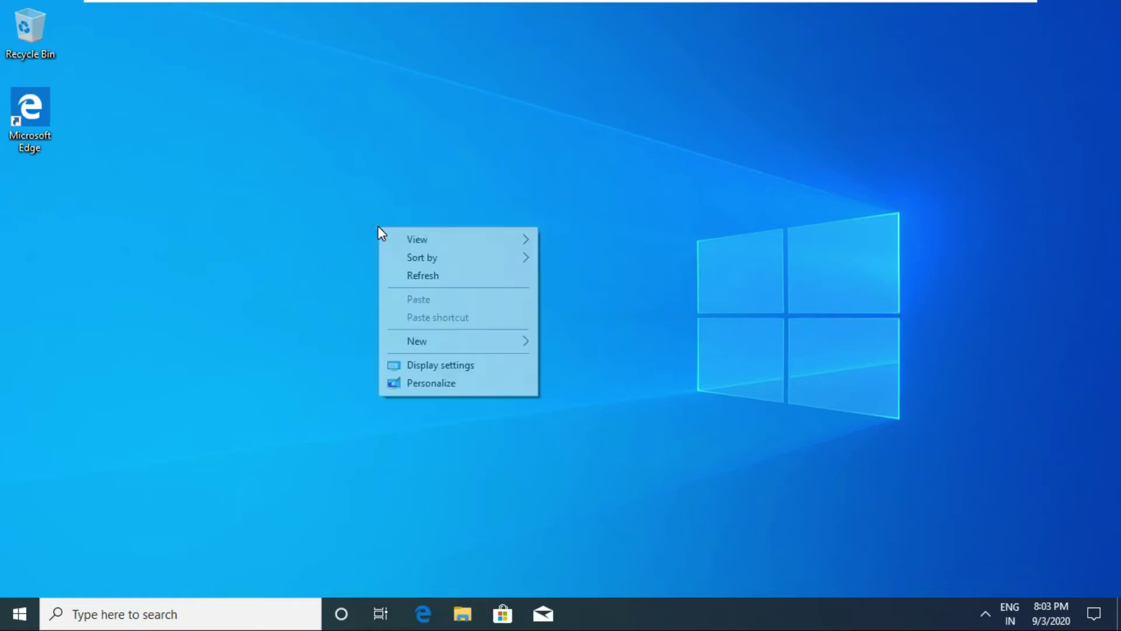
{"action": "left_click", "coordinate": [451, 381]}
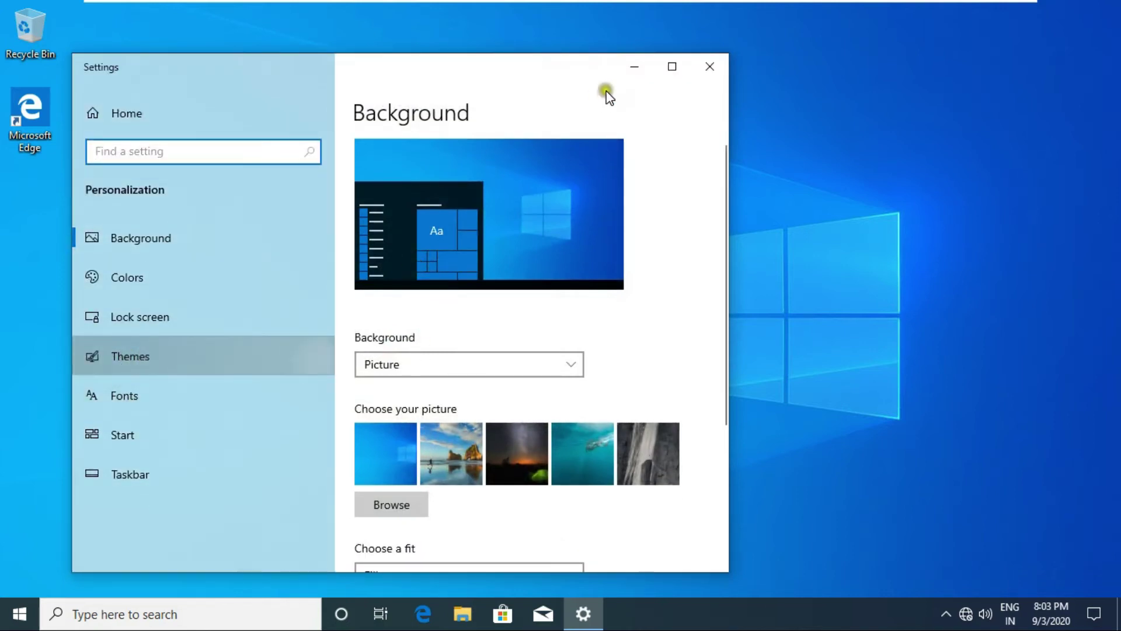
{"action": "left_click", "coordinate": [671, 67]}
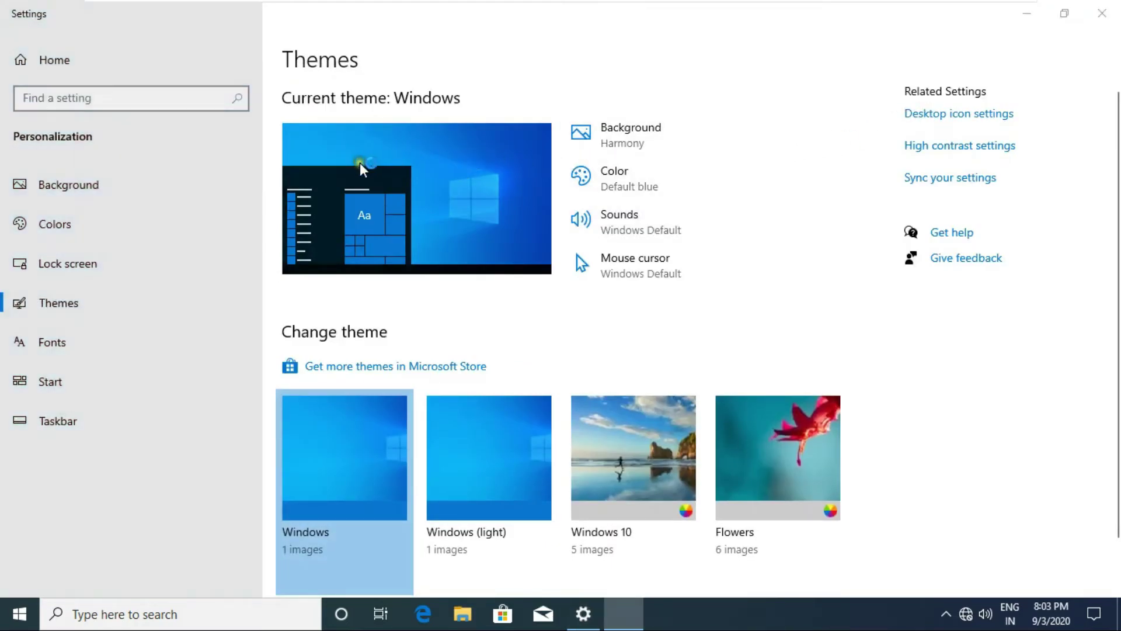
{"action": "left_click", "coordinate": [153, 164]}
{"action": "left_click", "coordinate": [152, 181]}
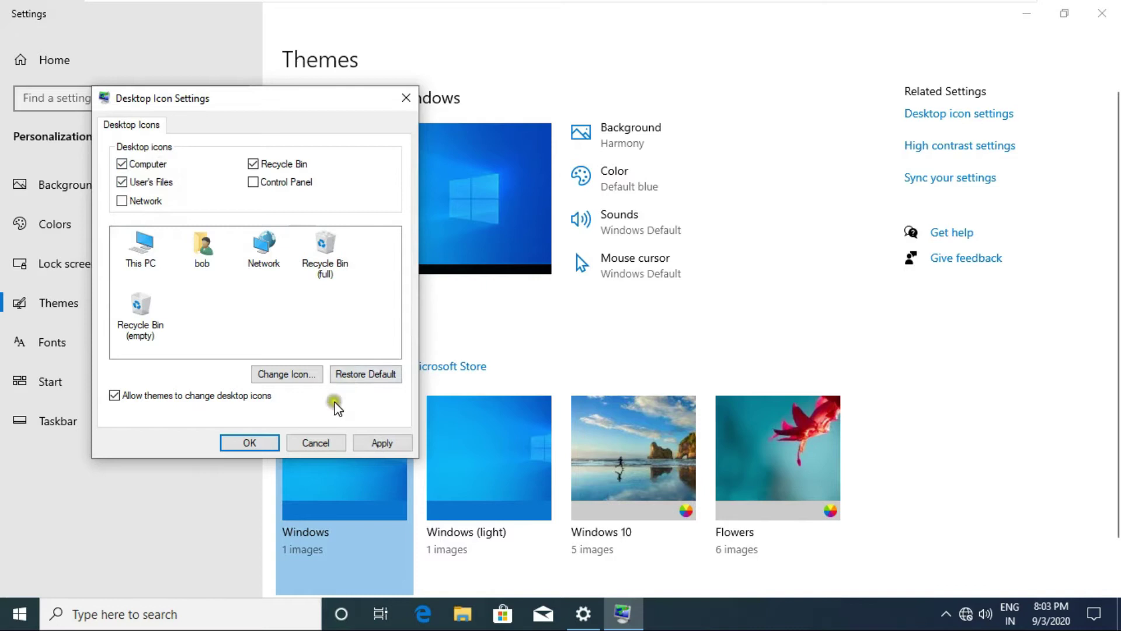
{"action": "left_click", "coordinate": [253, 444]}
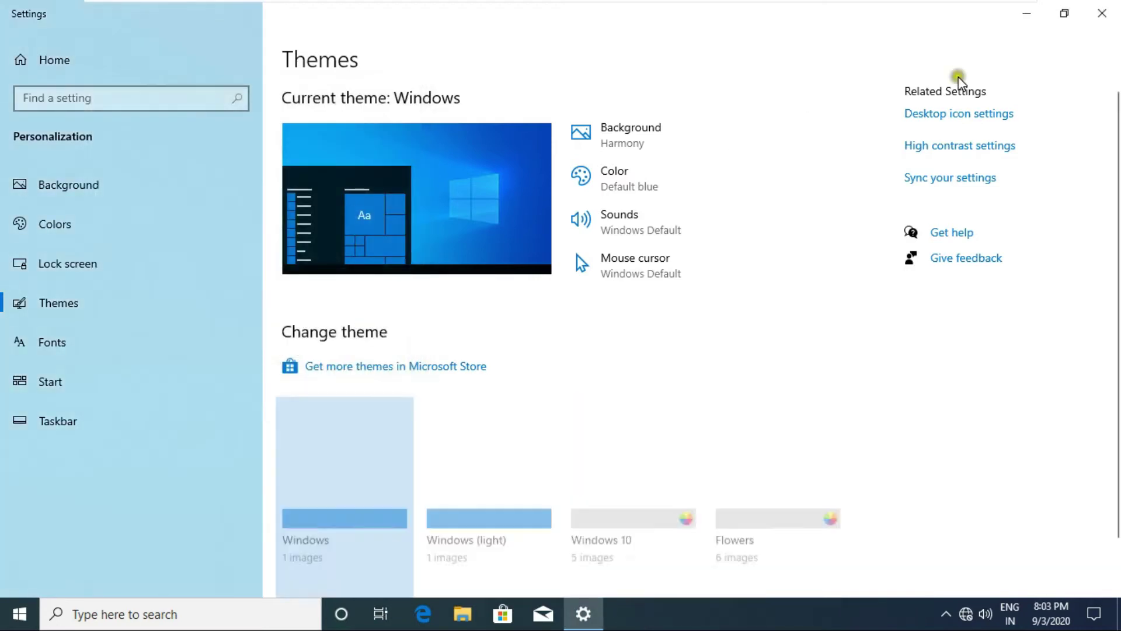
{"action": "left_click", "coordinate": [1102, 12]}
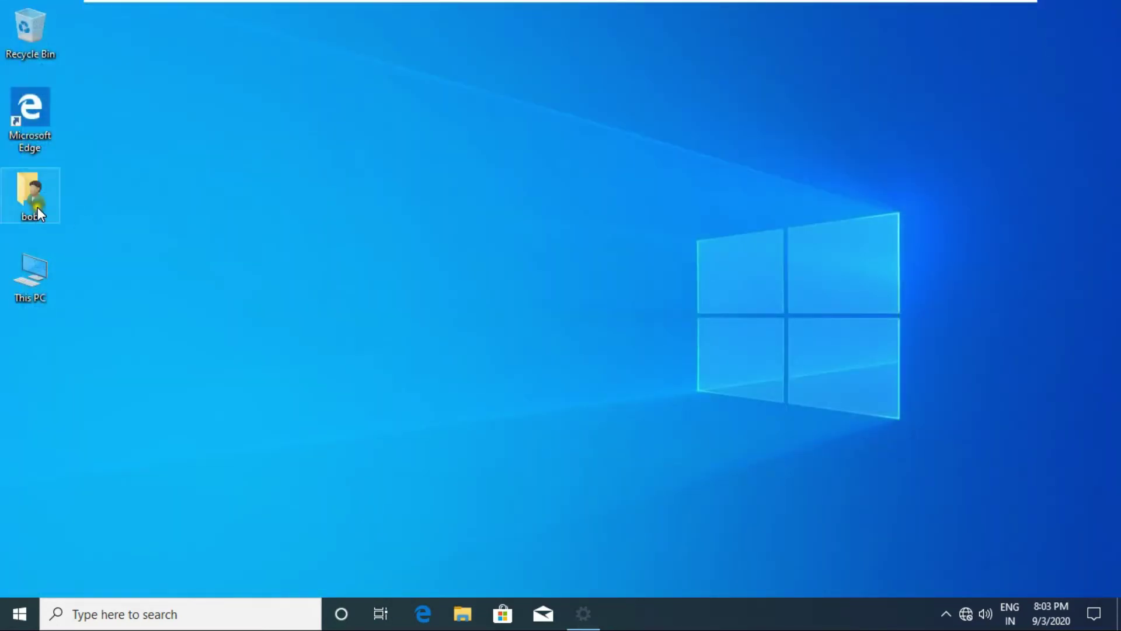
Add a desktop shortcut named server that points to \\server.
{"action": "right_click", "coordinate": [219, 223]}
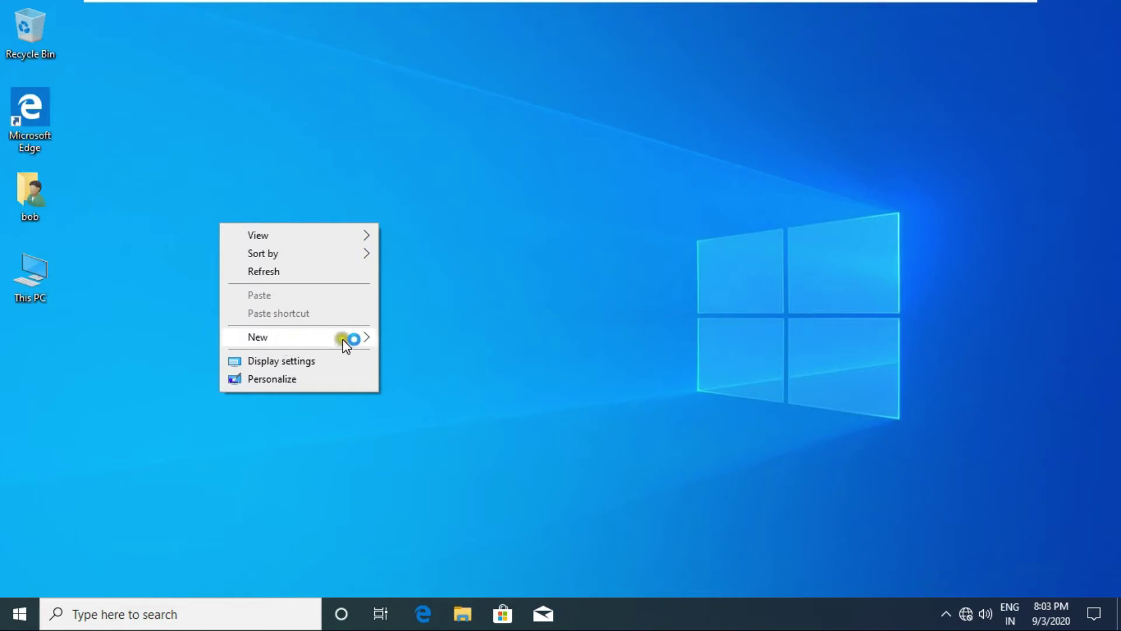
{"action": "mouse_move", "coordinate": [343, 337]}
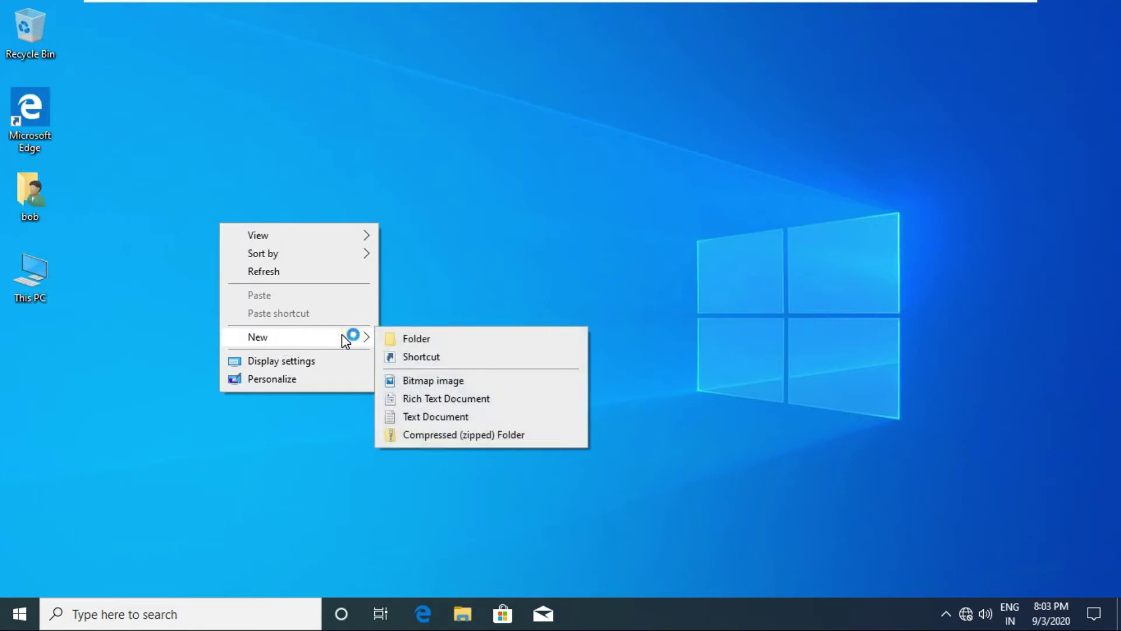
{"action": "left_click", "coordinate": [415, 359]}
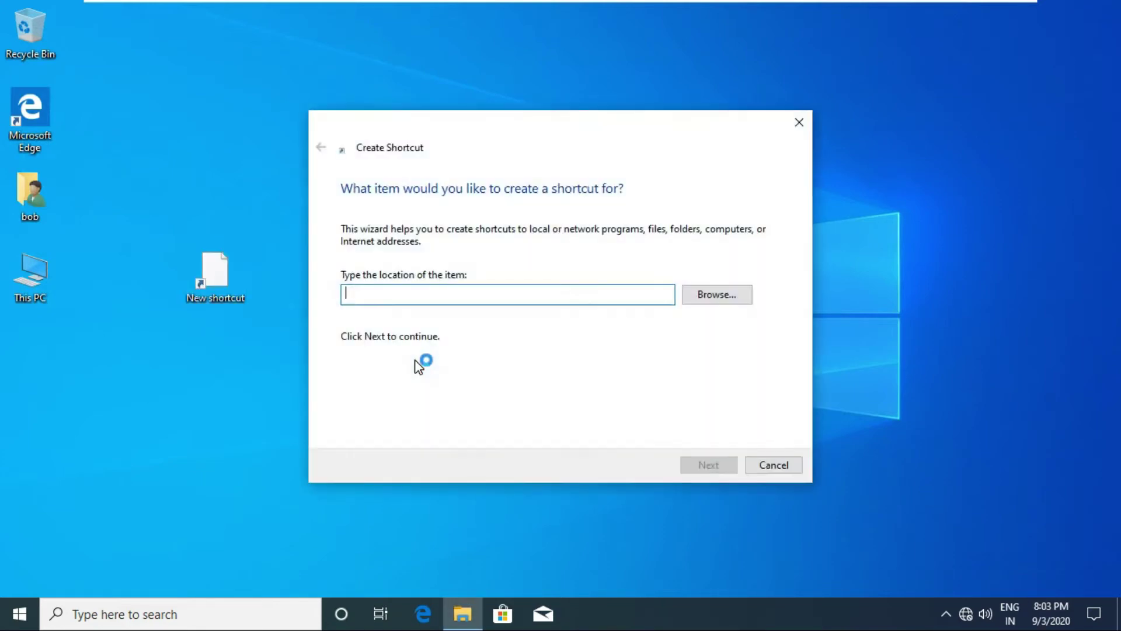
{"action": "type", "text": "\\\\server"}
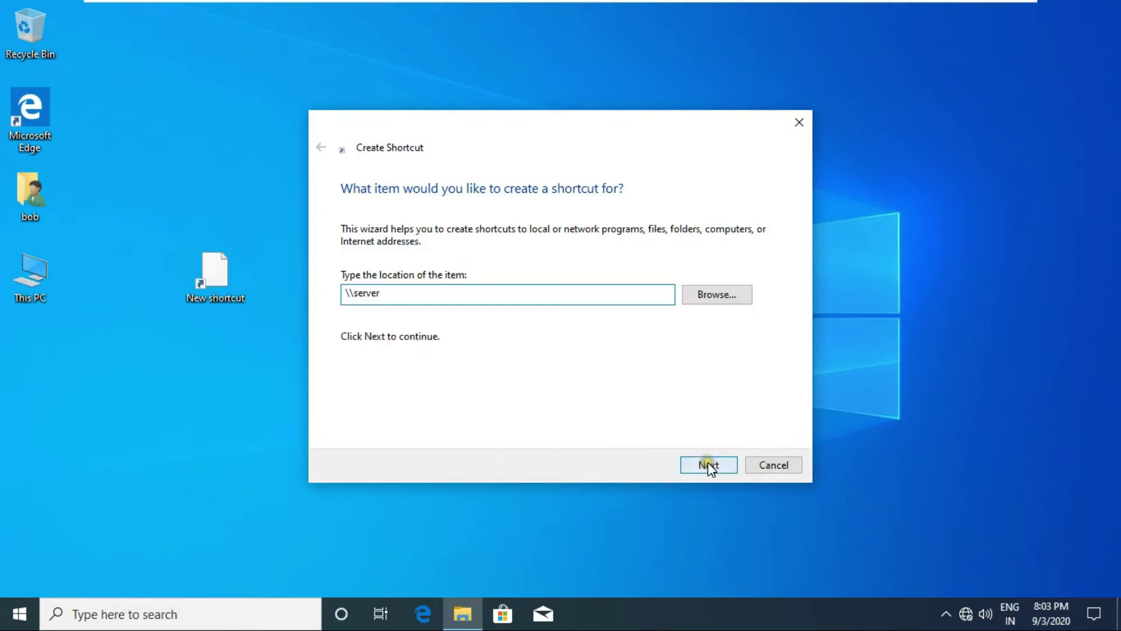
{"action": "left_click", "coordinate": [708, 463]}
{"action": "left_click", "coordinate": [713, 466]}
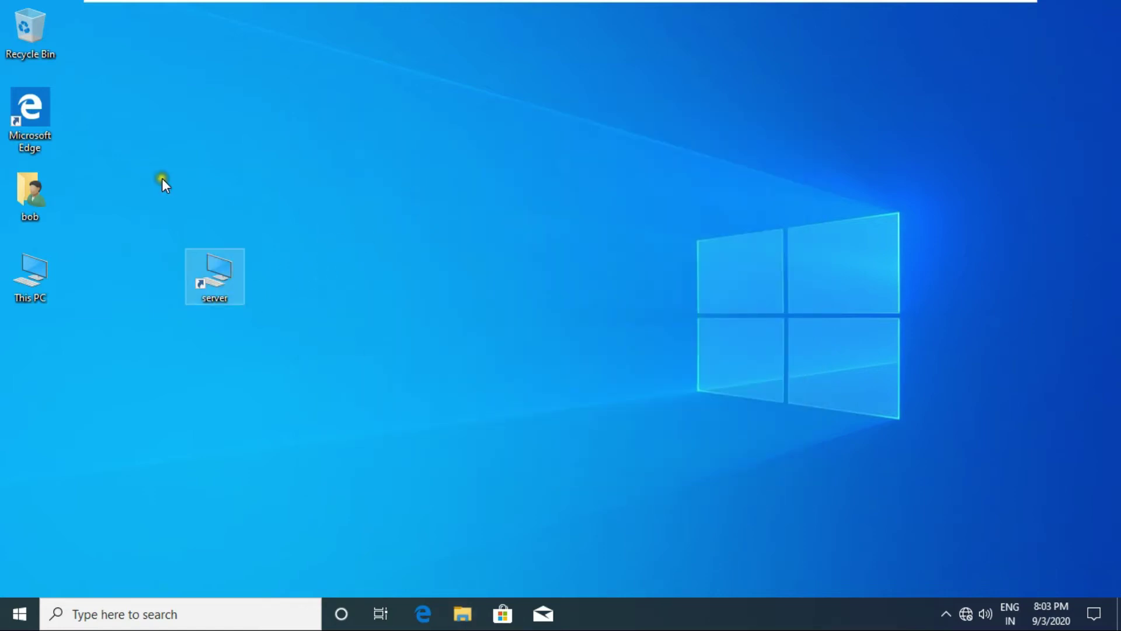
{"action": "double_click", "coordinate": [26, 289]}
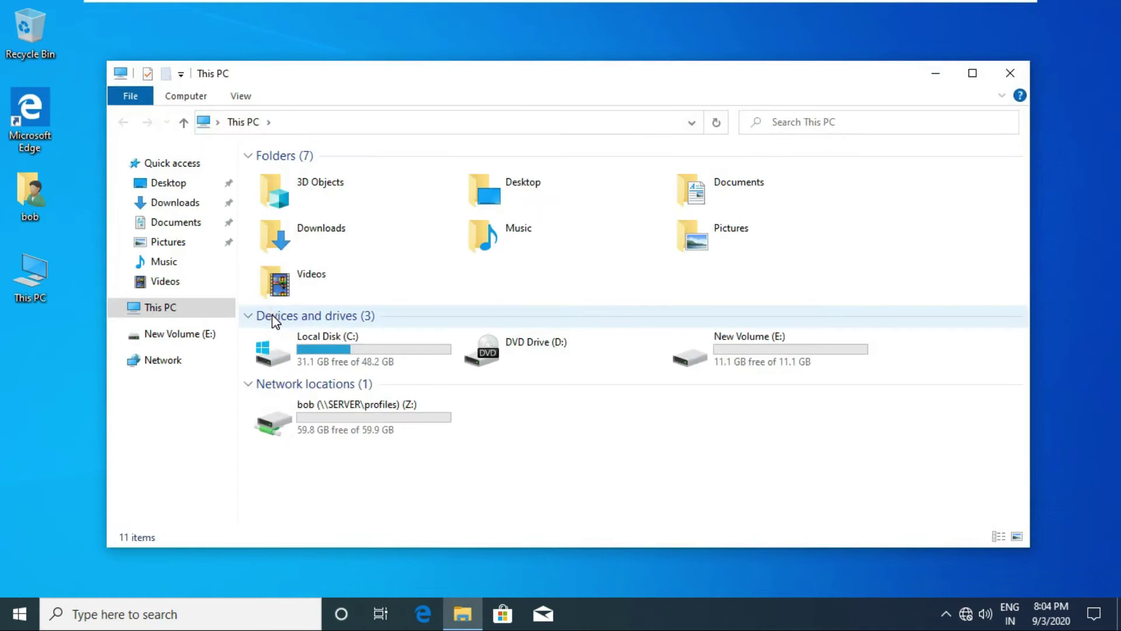
Place a desktop shortcut to the mapped Z: profiles drive and close This PC.
{"action": "left_click", "coordinate": [368, 416]}
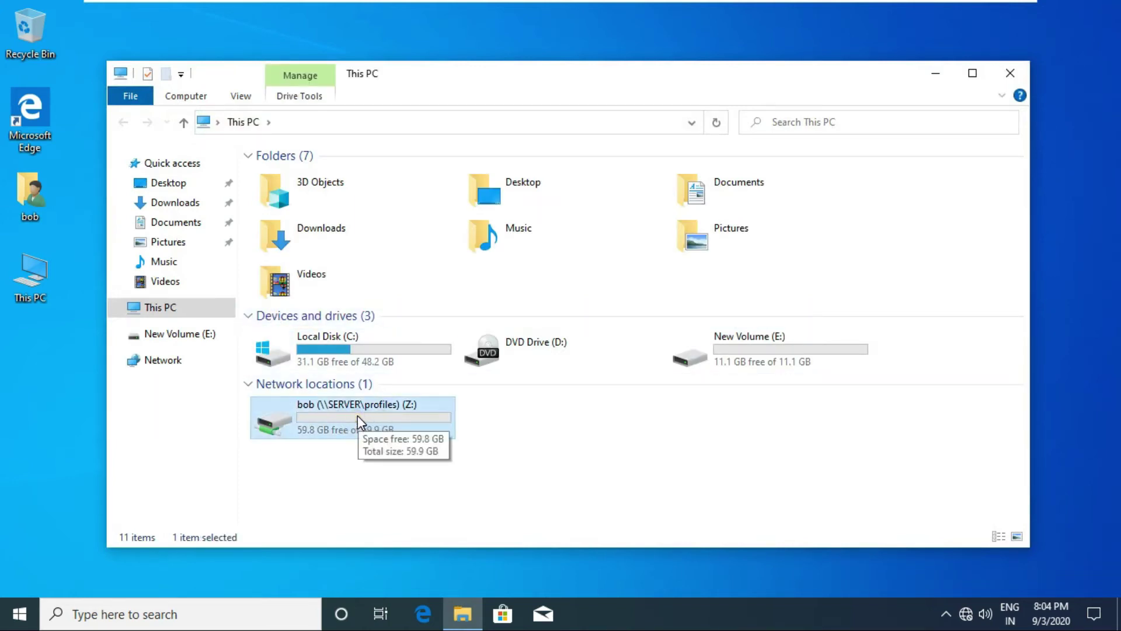
{"action": "right_click", "coordinate": [358, 415]}
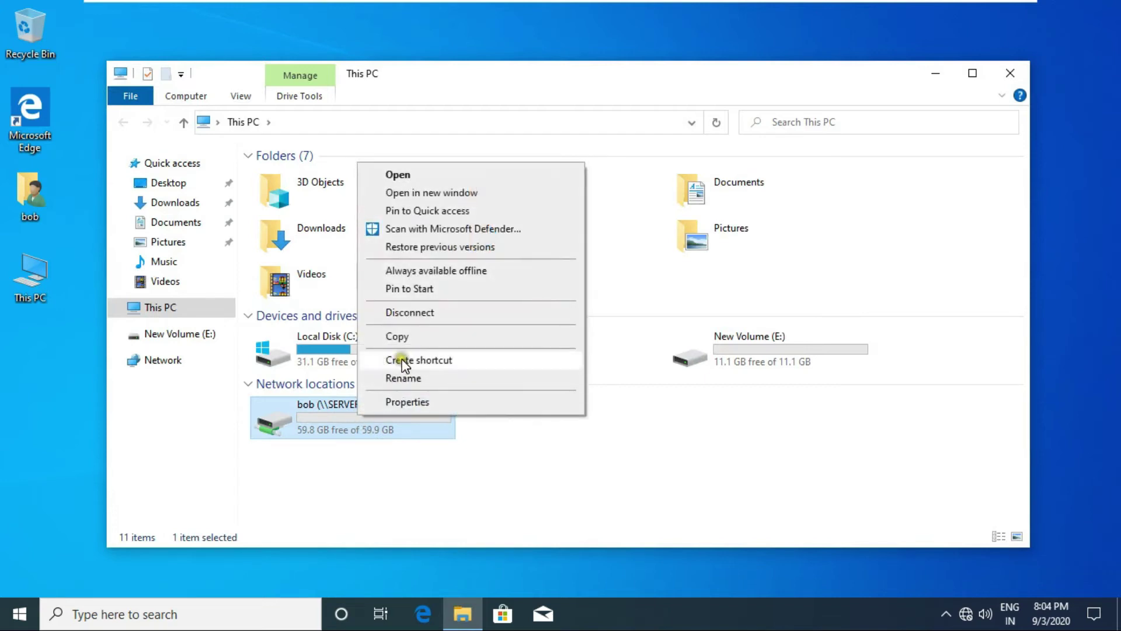
{"action": "left_click", "coordinate": [406, 362]}
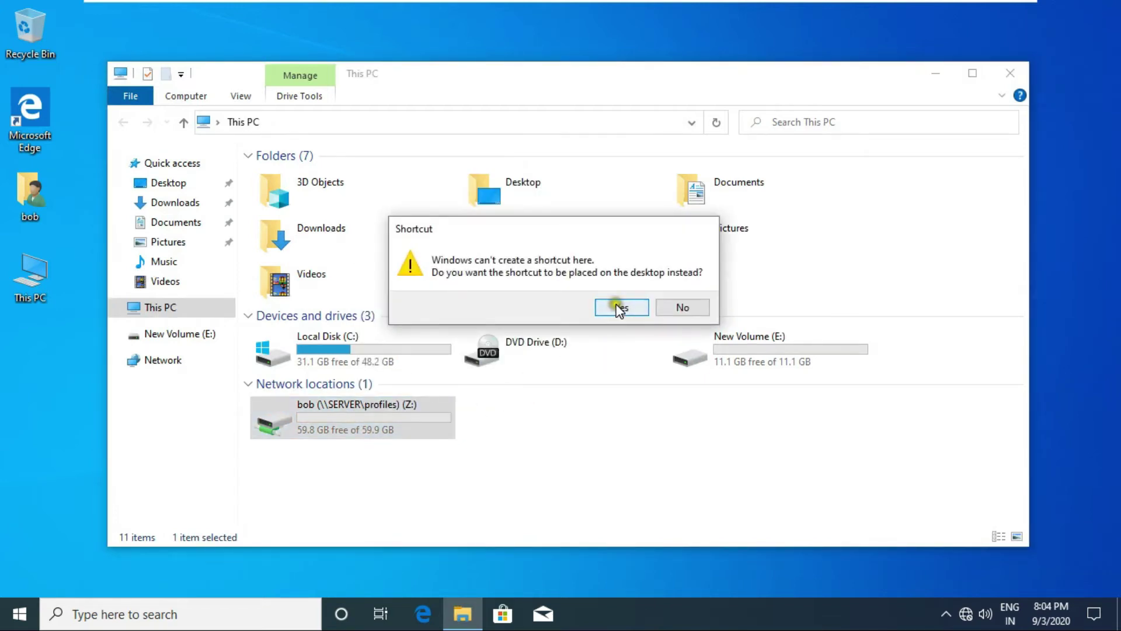
{"action": "left_click", "coordinate": [619, 307]}
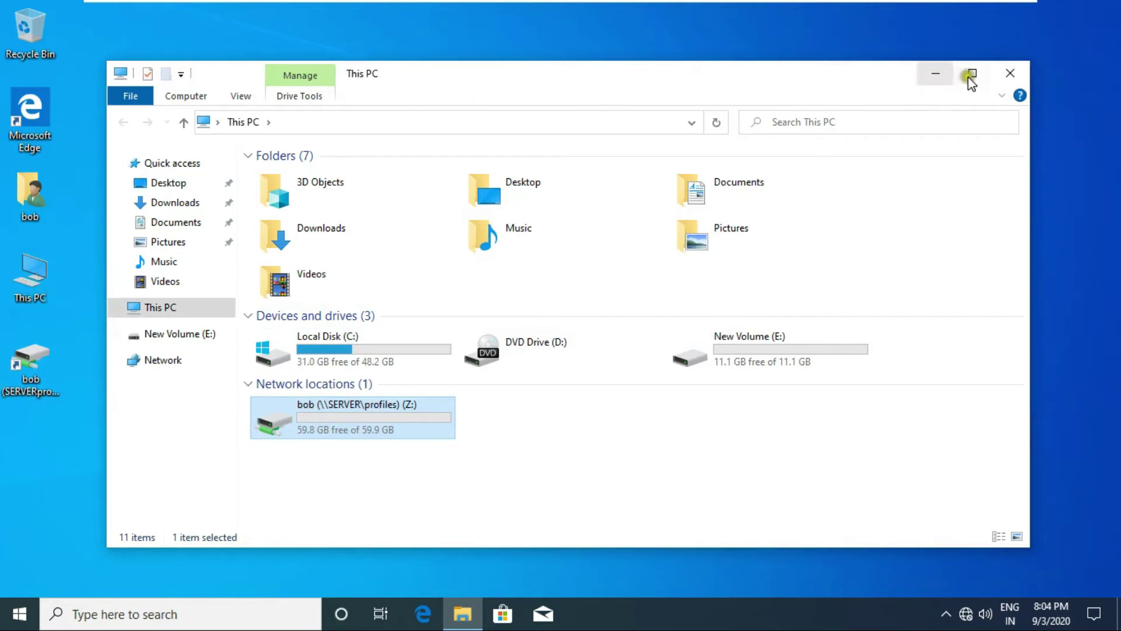
{"action": "left_click", "coordinate": [1008, 76]}
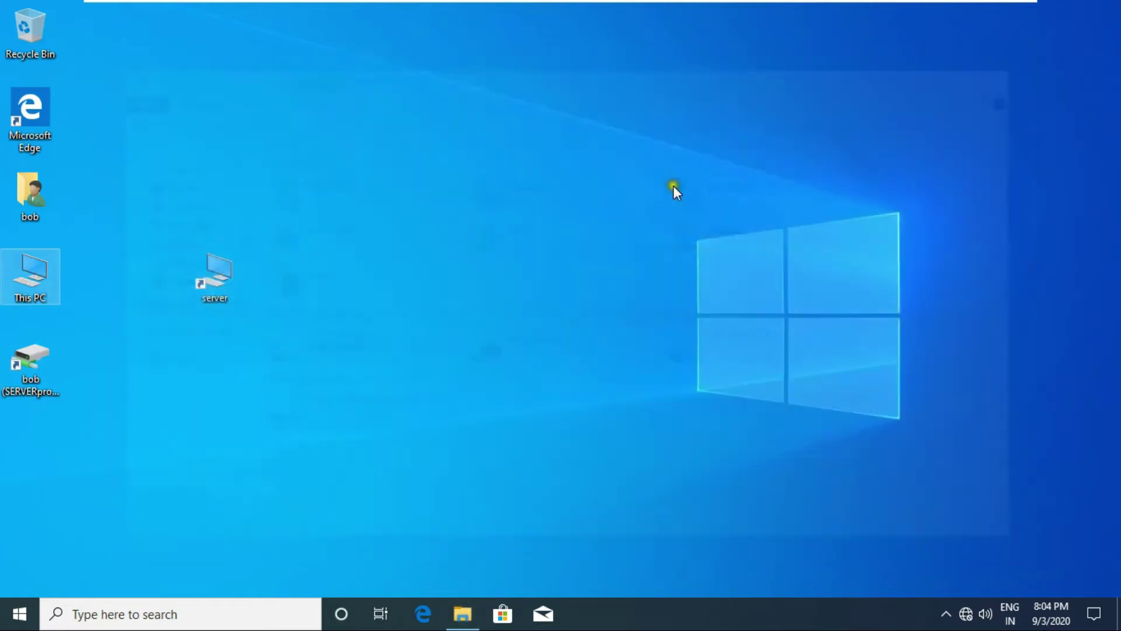
Auto-arrange the desktop icons and open This PC's system properties.
{"action": "right_click", "coordinate": [294, 233]}
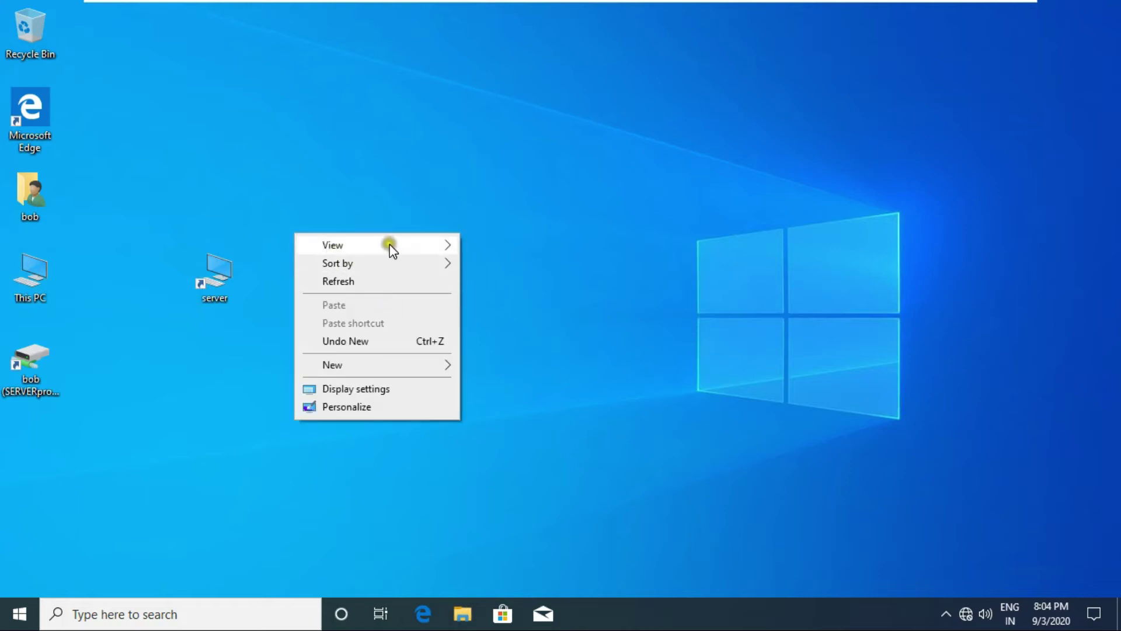
{"action": "mouse_move", "coordinate": [425, 244]}
{"action": "left_click", "coordinate": [513, 305]}
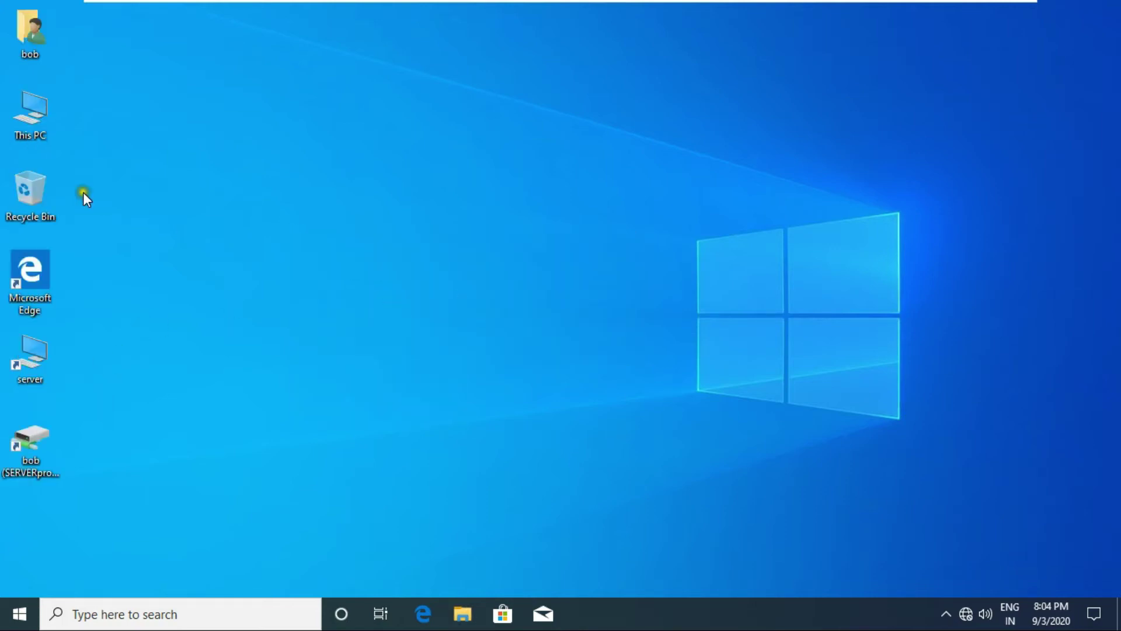
{"action": "right_click", "coordinate": [28, 122]}
{"action": "left_click", "coordinate": [96, 313]}
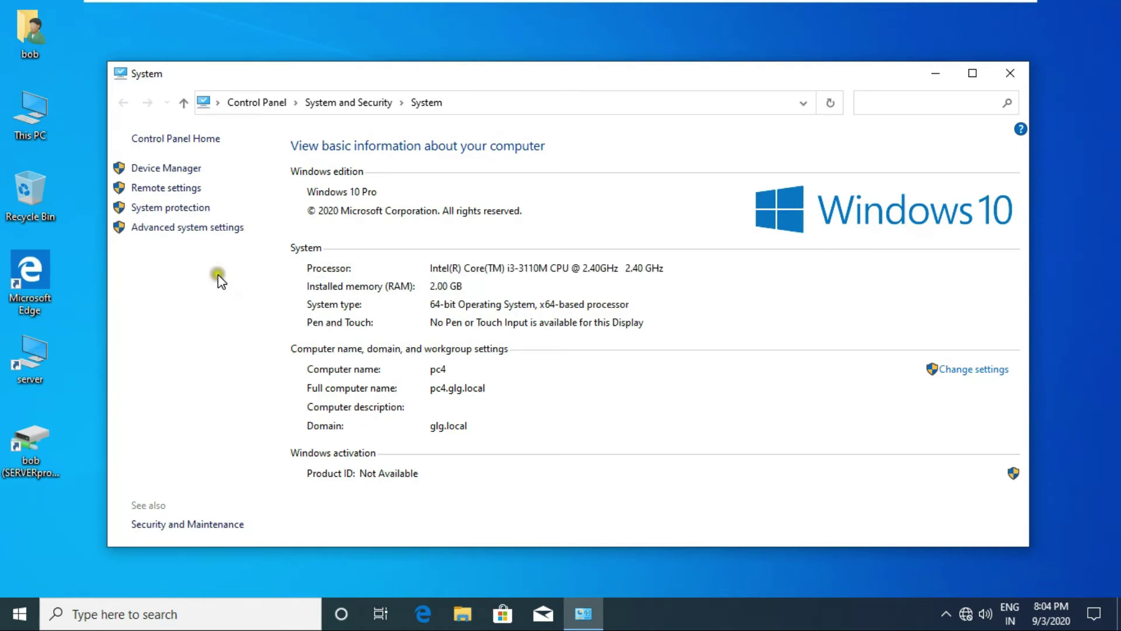
Open Advanced system settings, entering the administrator username and password.
{"action": "left_click", "coordinate": [158, 229]}
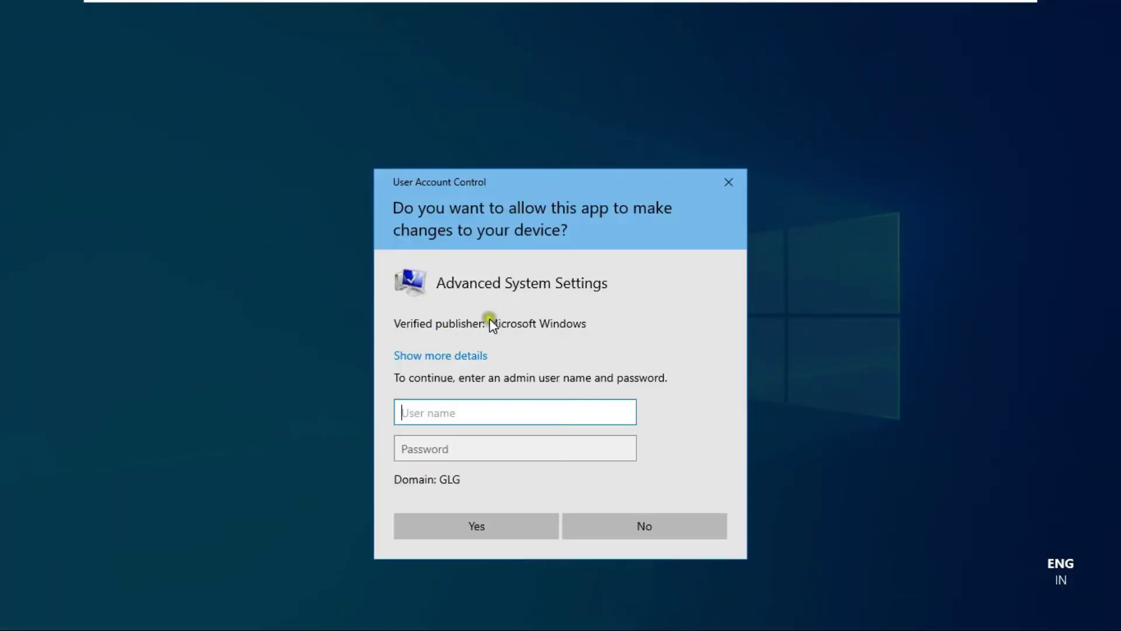
{"action": "type", "text": "administrator"}
{"action": "key", "text": "Tab"}
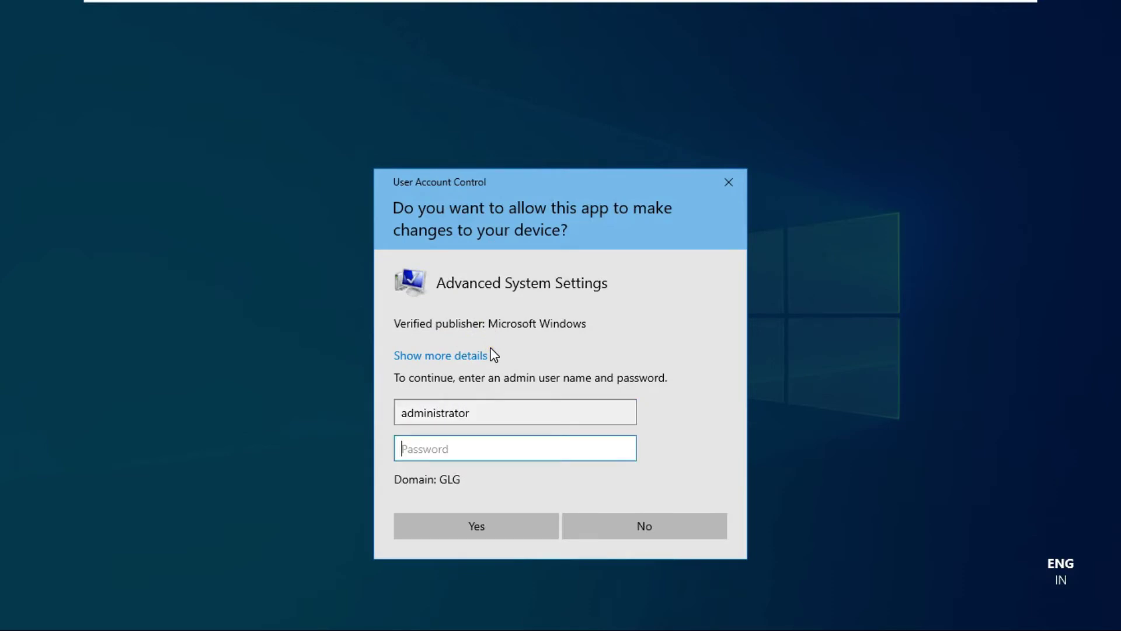
{"action": "type", "text": "•••"}
{"action": "key", "text": "Return"}
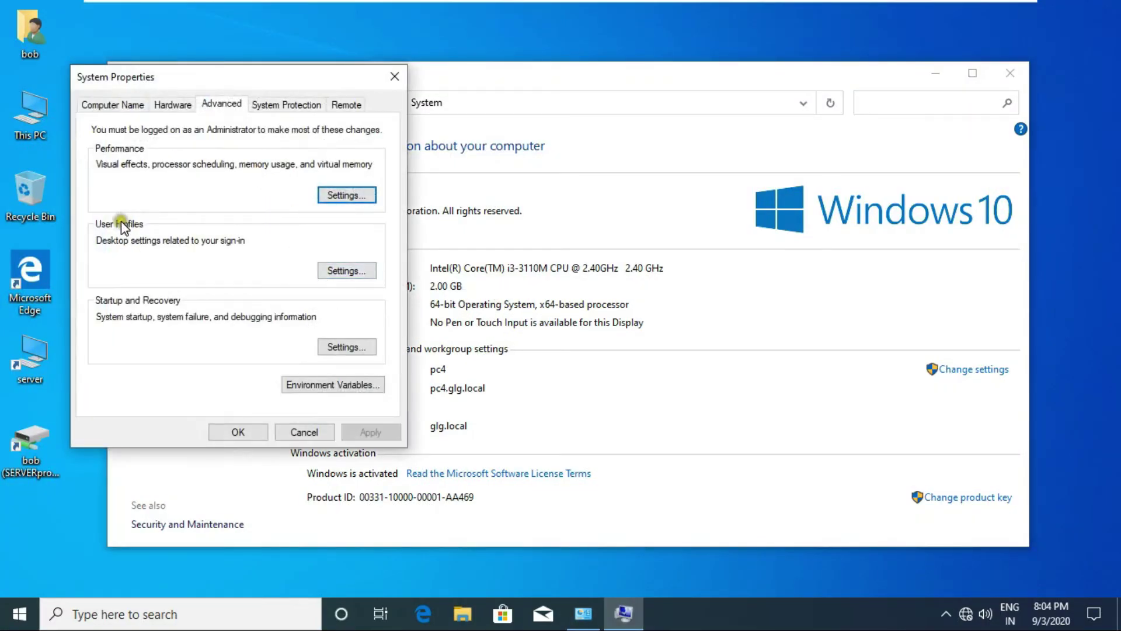
Check in User Profiles that the GLG domain user's 143 MB profile is Roaming, then close System Properties.
{"action": "left_click", "coordinate": [334, 269]}
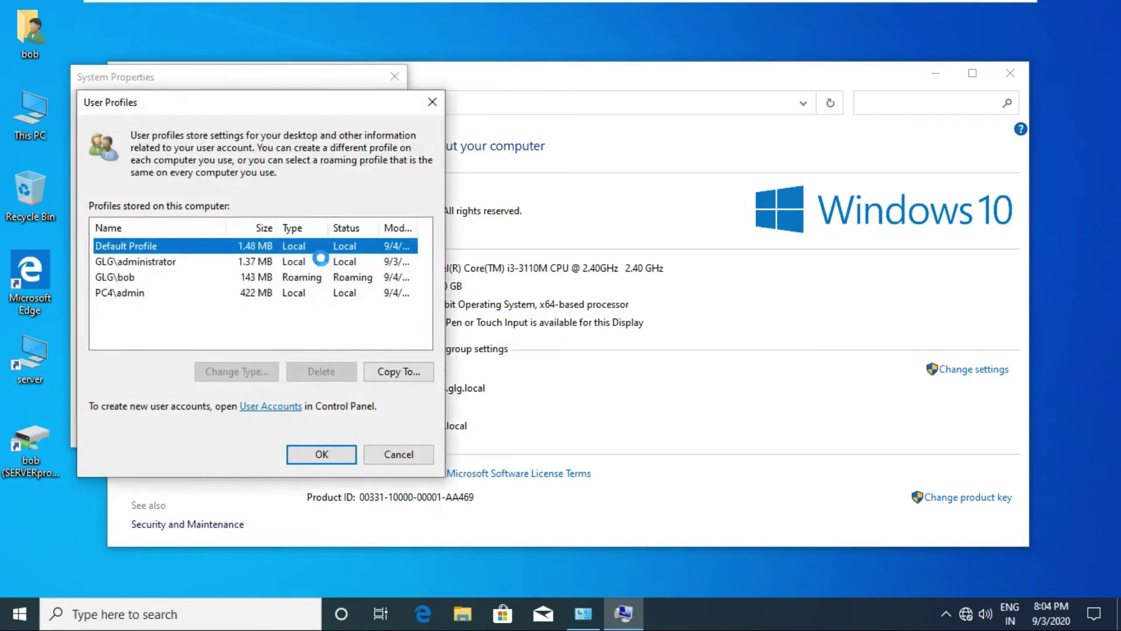
{"action": "left_click", "coordinate": [287, 277]}
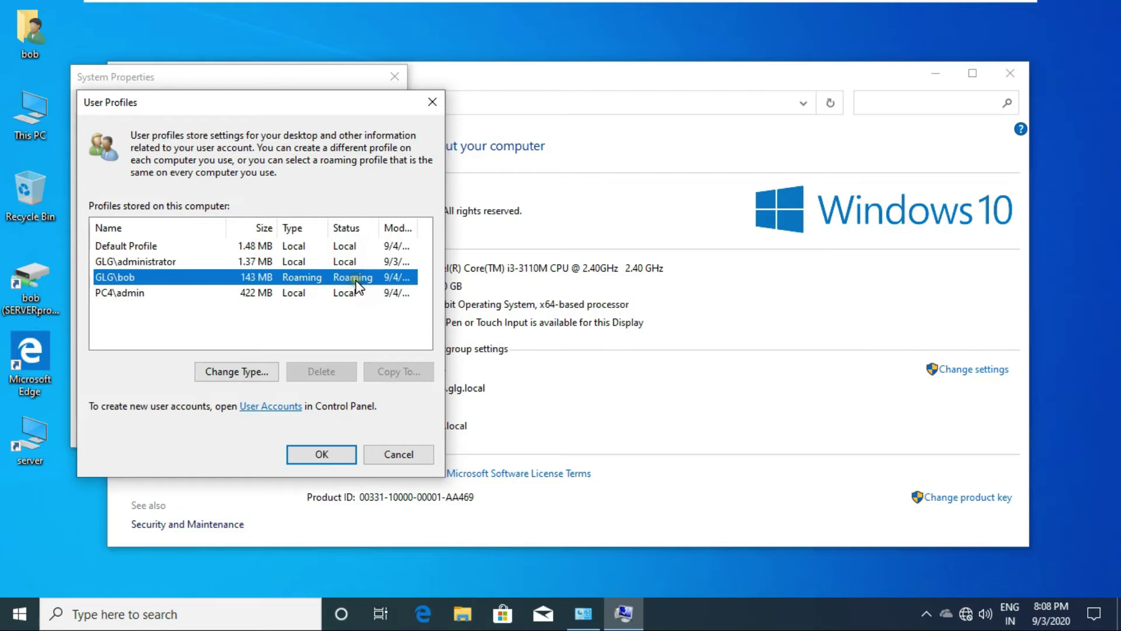
{"action": "left_click", "coordinate": [318, 454]}
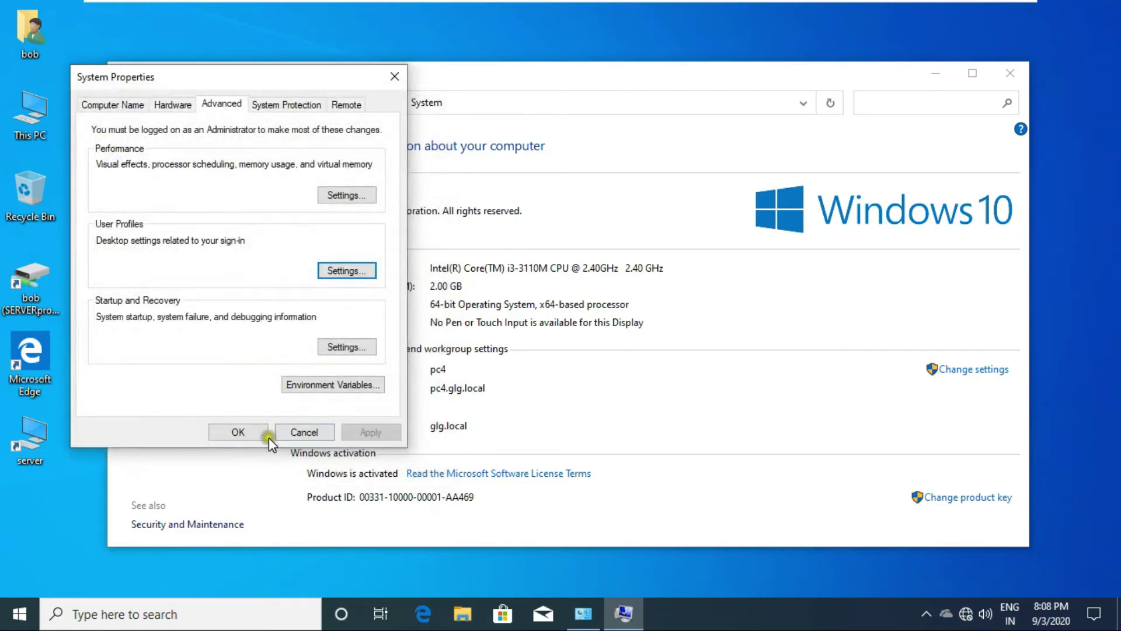
{"action": "left_click", "coordinate": [238, 433]}
Close the System window, sign out of the Windows 10 client, and switch to the Server 2019 machine.
{"action": "left_click", "coordinate": [1011, 72]}
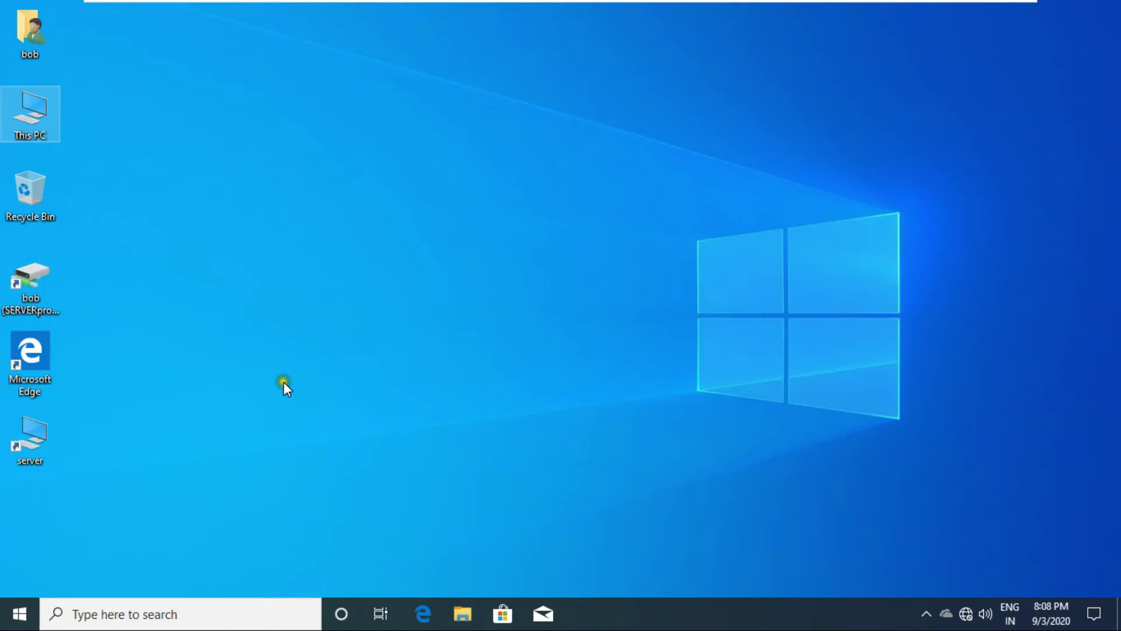
{"action": "right_click", "coordinate": [24, 611]}
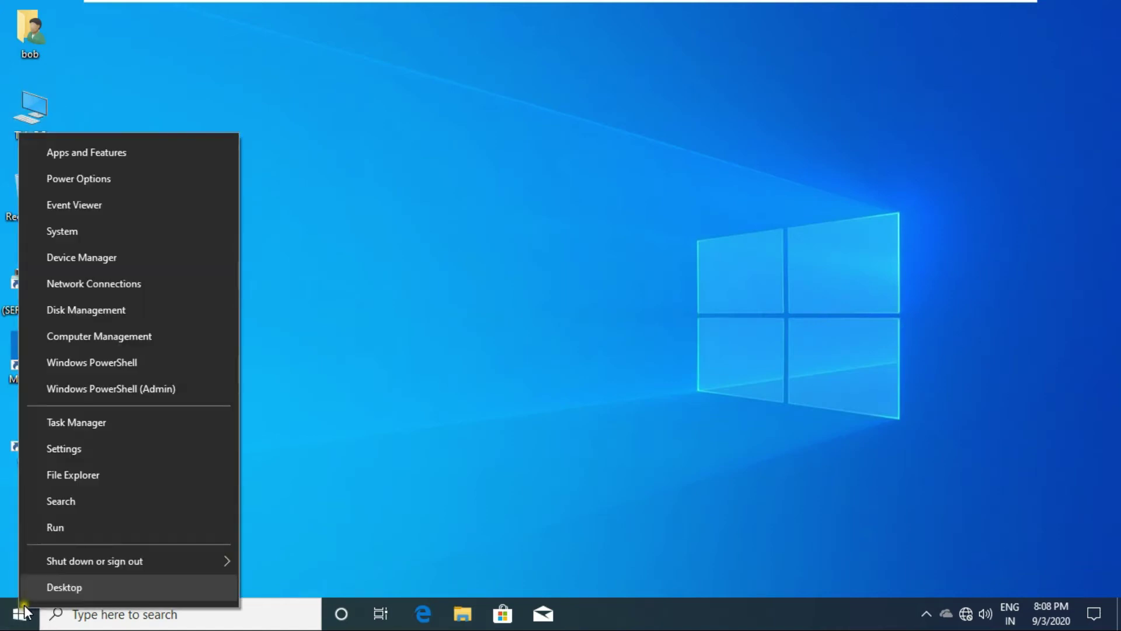
{"action": "mouse_move", "coordinate": [111, 560]}
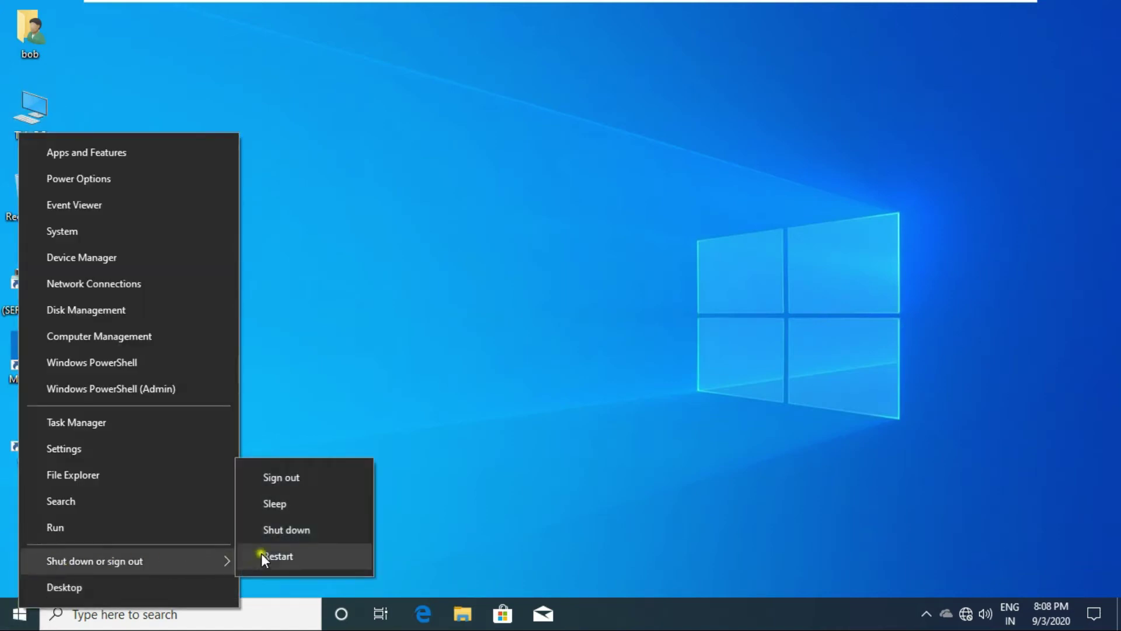
{"action": "left_click", "coordinate": [299, 476]}
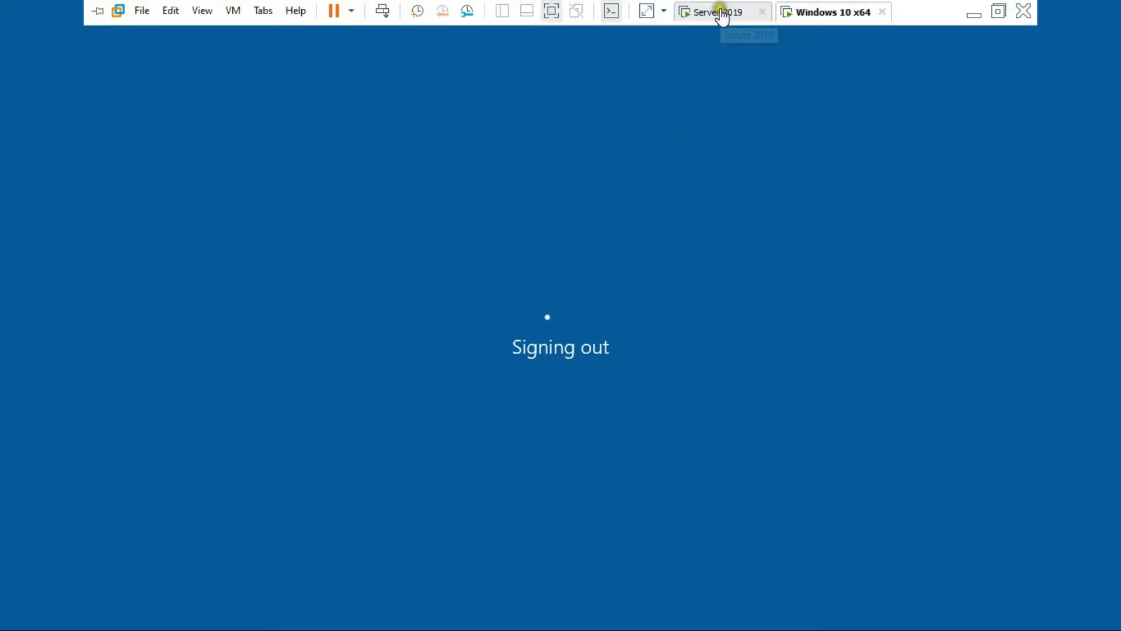
{"action": "left_click", "coordinate": [722, 13]}
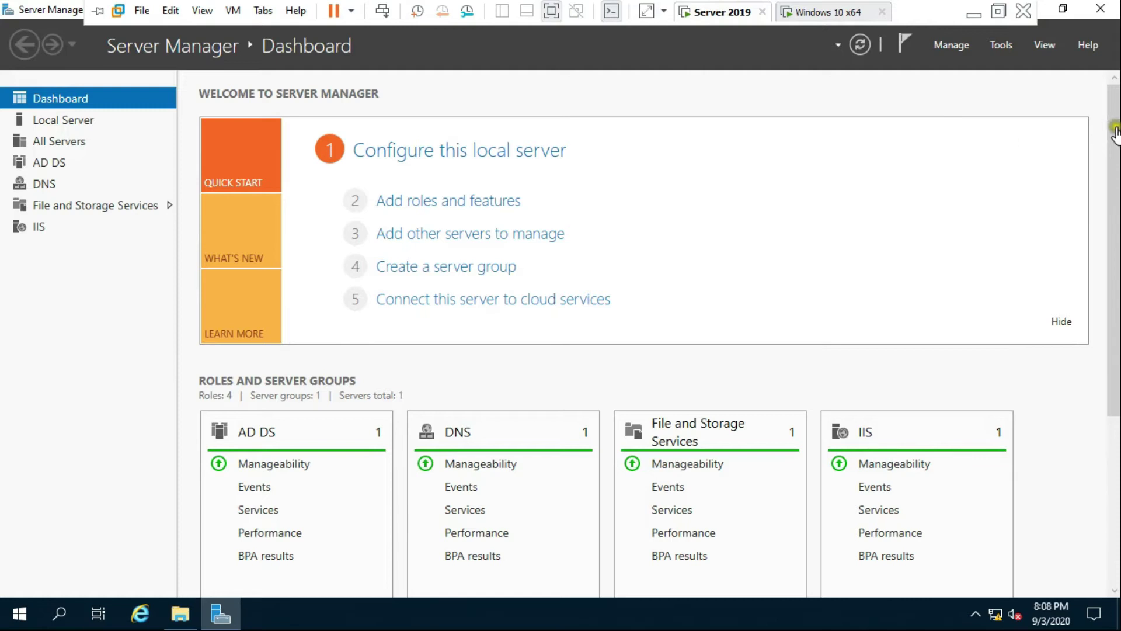
{"action": "left_click", "coordinate": [1101, 9]}
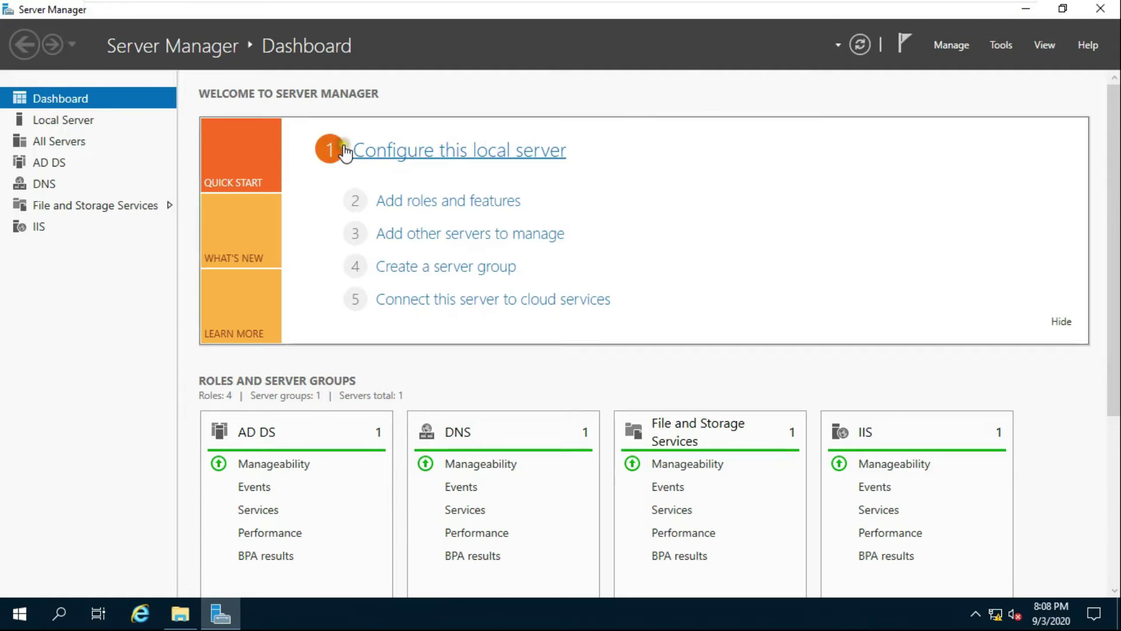
Open D:\profiles and try opening bob.V6, which stays access-denied even after Continue.
{"action": "left_click", "coordinate": [182, 614]}
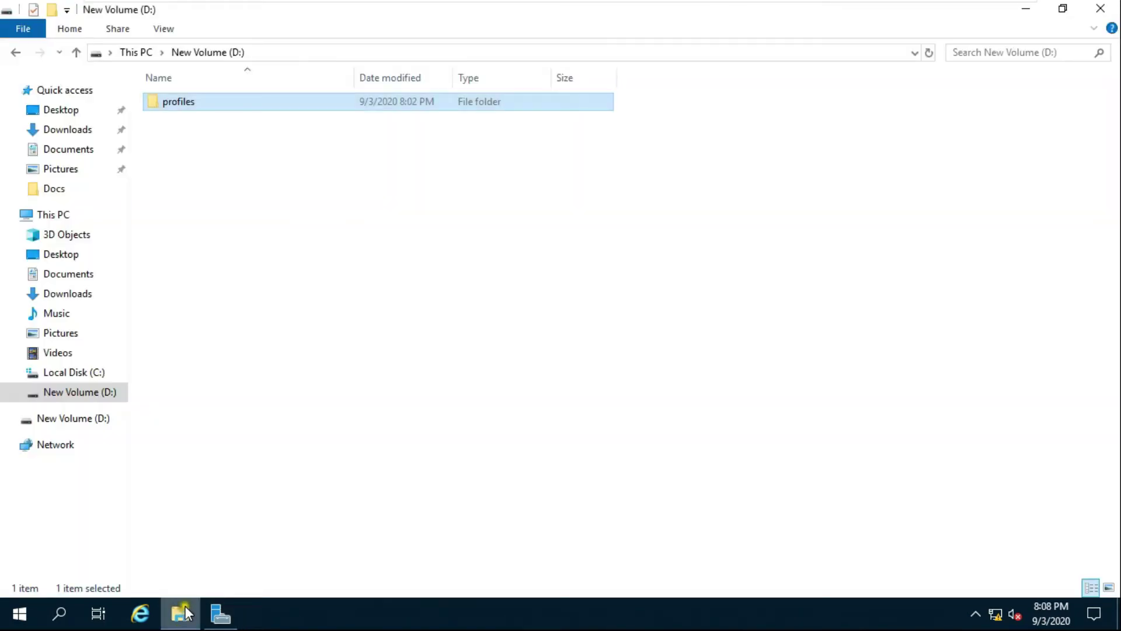
{"action": "double_click", "coordinate": [190, 108]}
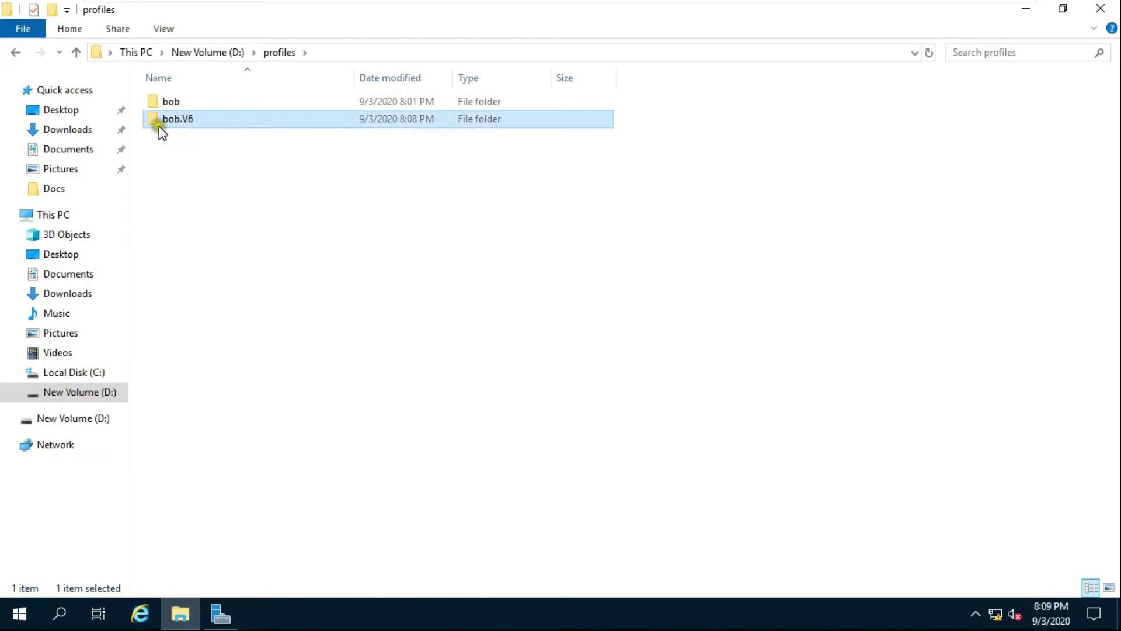
{"action": "left_click", "coordinate": [178, 120]}
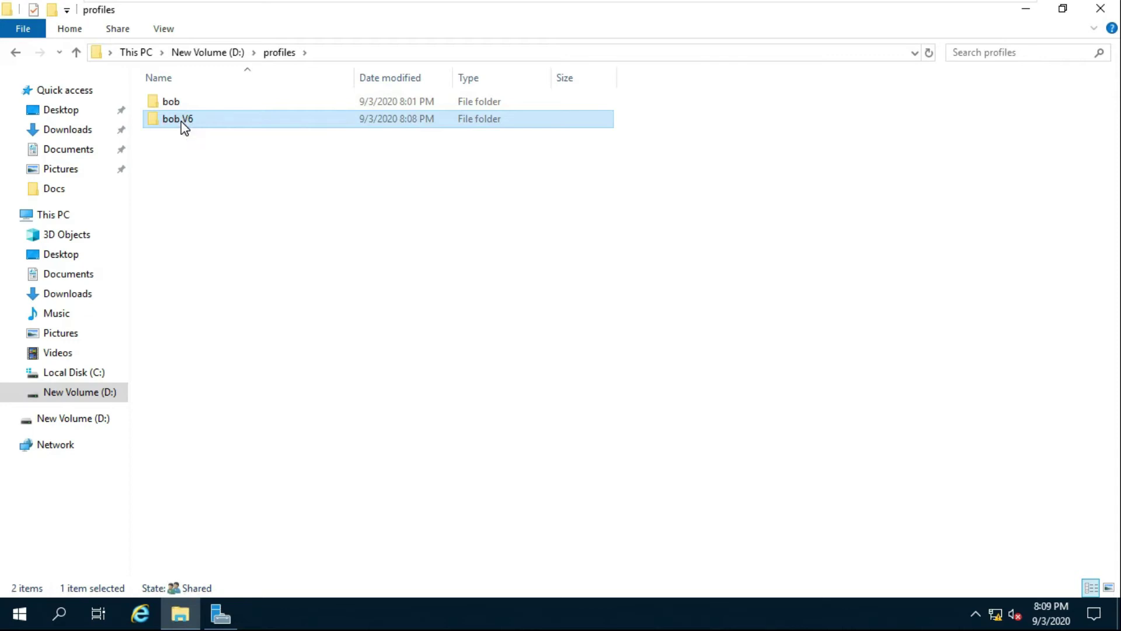
{"action": "double_click", "coordinate": [185, 127]}
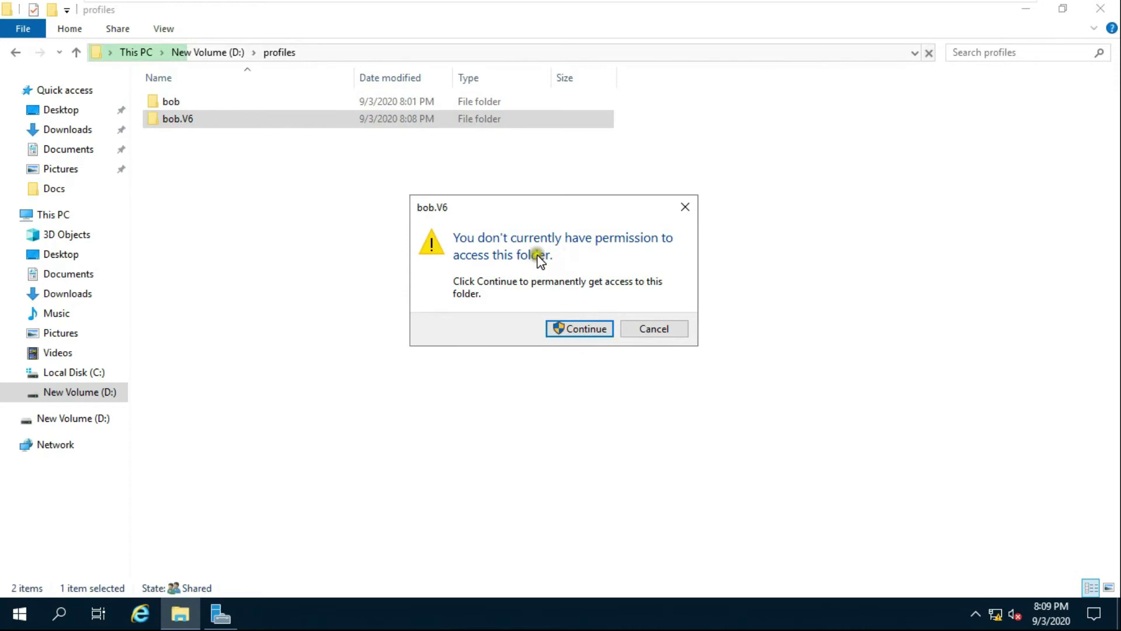
{"action": "left_click", "coordinate": [591, 327]}
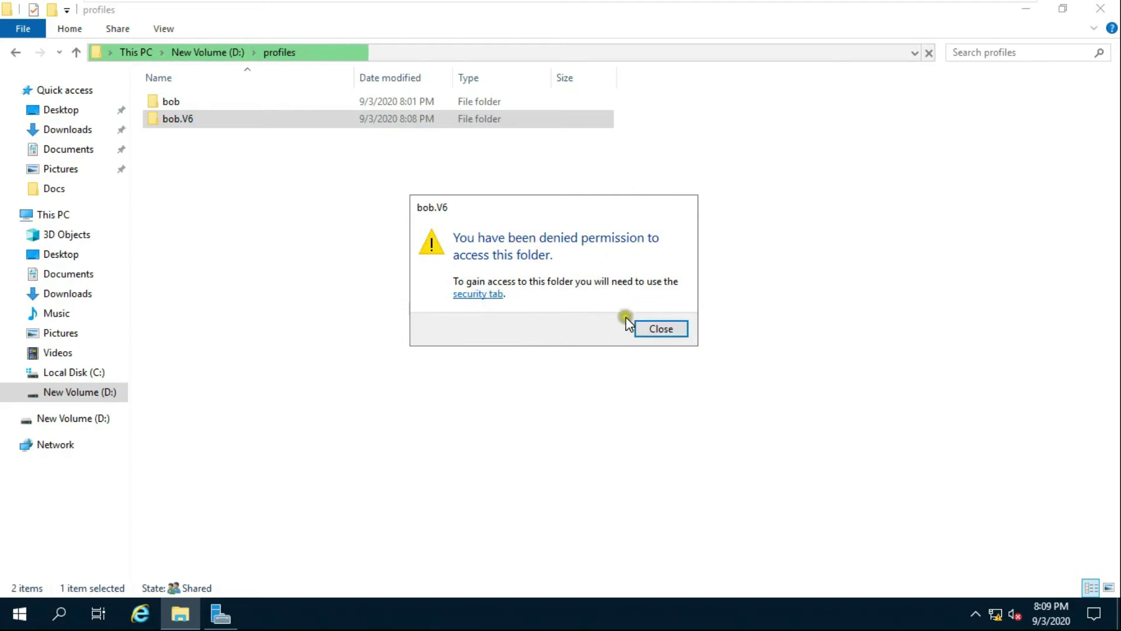
{"action": "left_click", "coordinate": [648, 329]}
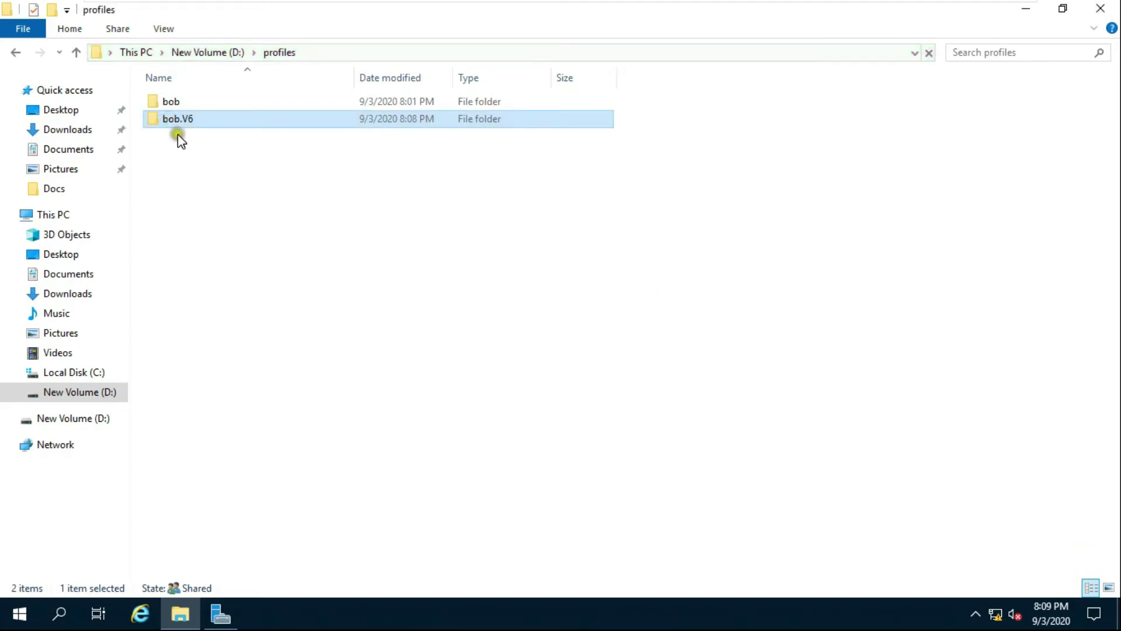
Open the Advanced Security Settings for the bob.V6 folder.
{"action": "right_click", "coordinate": [179, 119]}
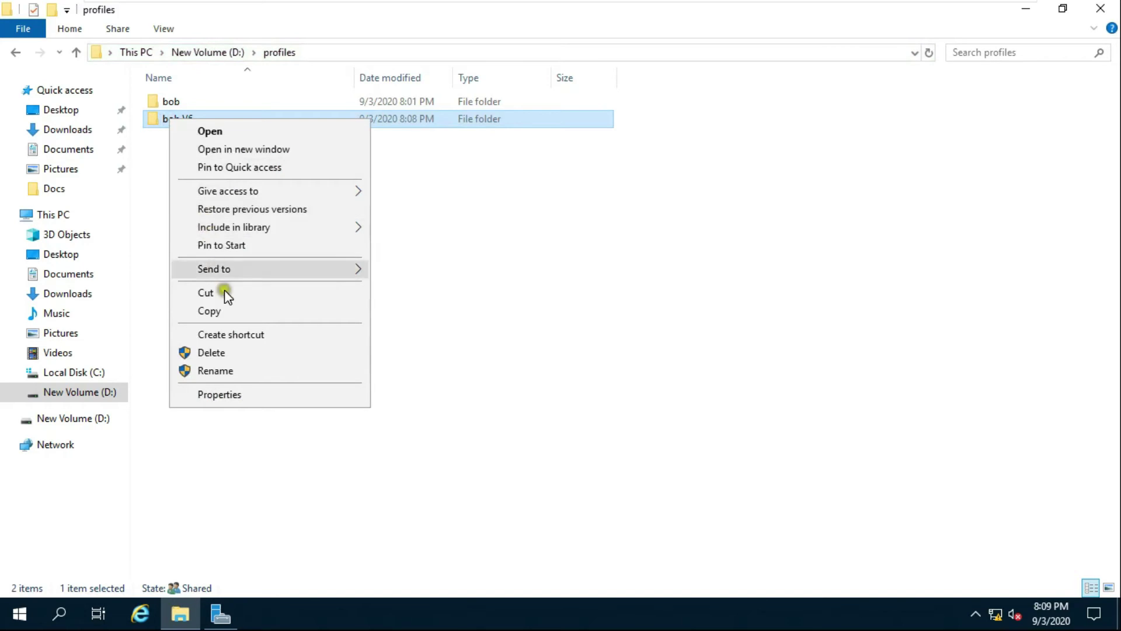
{"action": "left_click", "coordinate": [240, 396]}
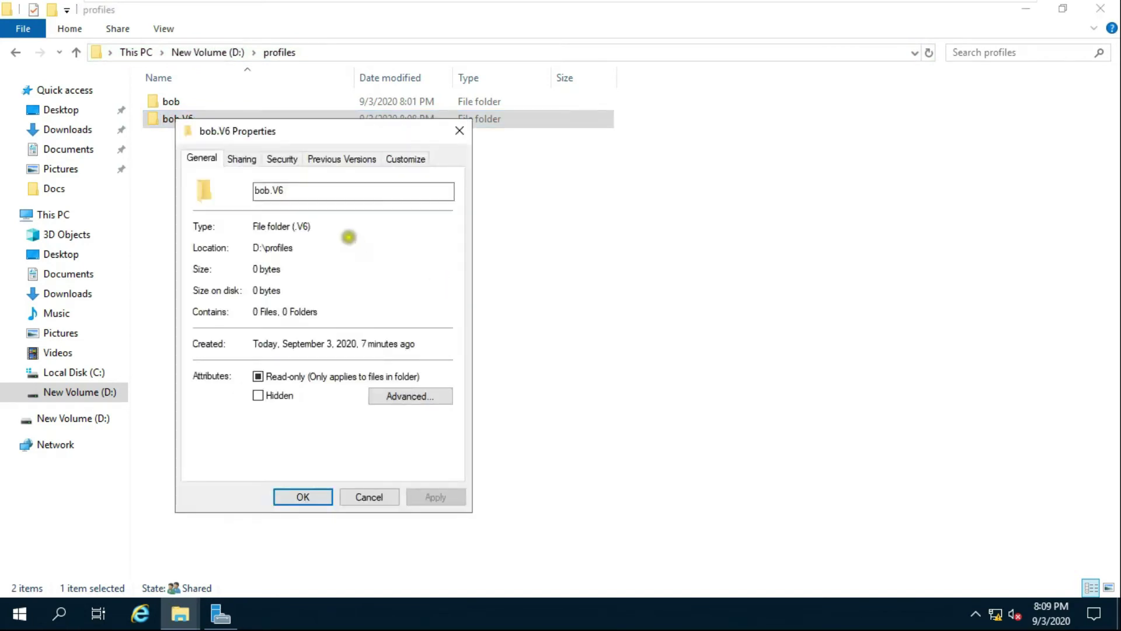
{"action": "left_click_drag", "start_coordinate": [315, 132], "coordinate": [475, 116]}
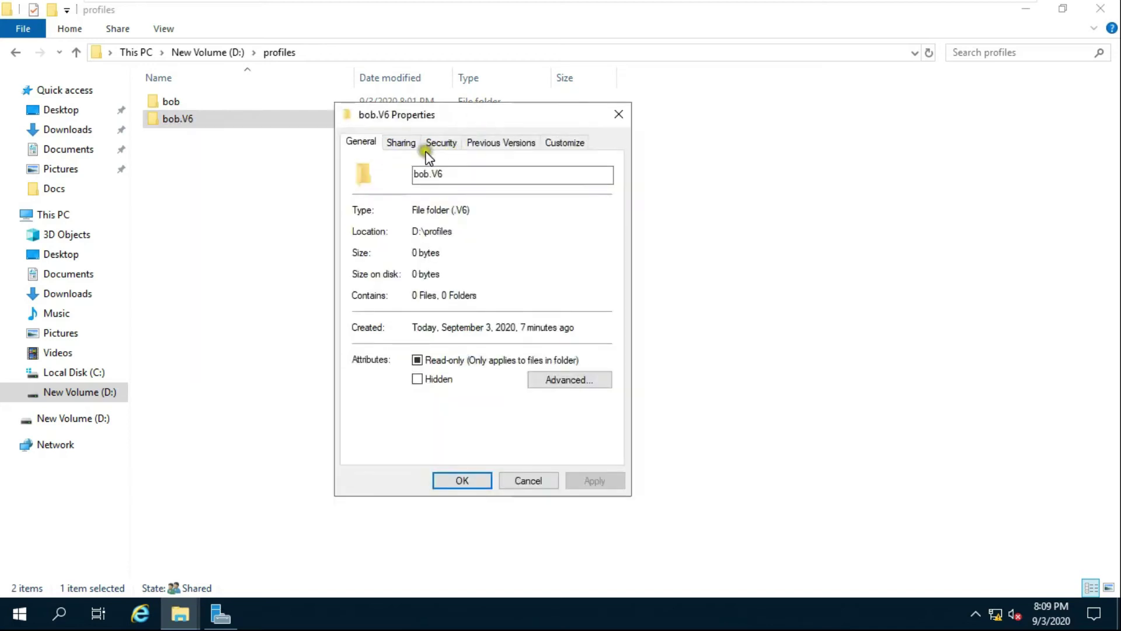
{"action": "left_click", "coordinate": [438, 146]}
{"action": "left_click", "coordinate": [442, 142]}
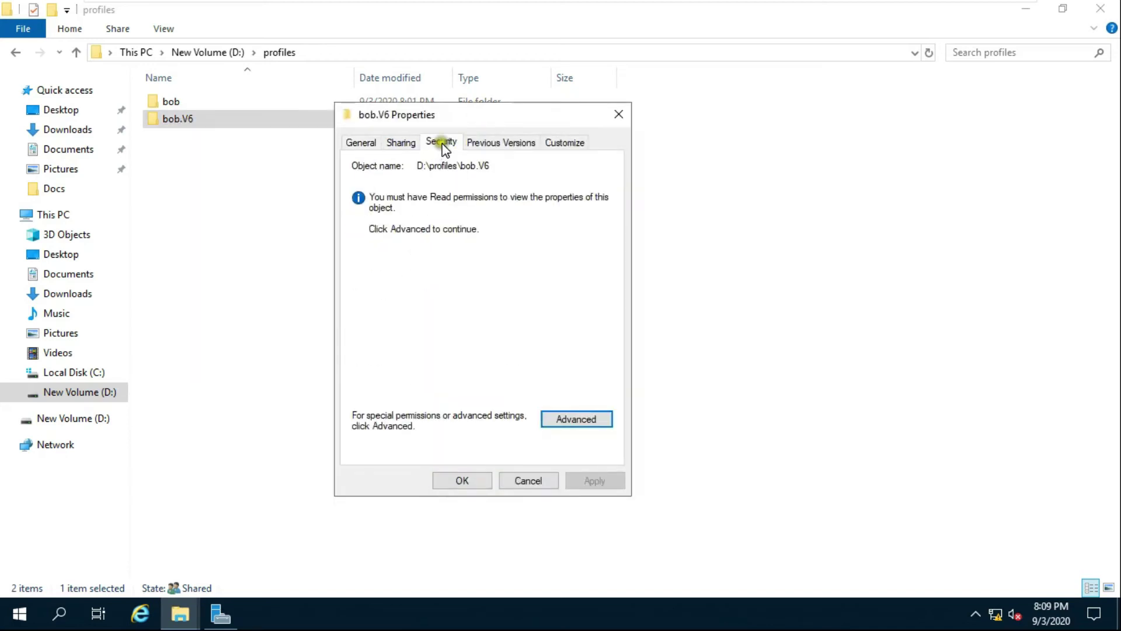
{"action": "left_click", "coordinate": [561, 418]}
{"action": "left_click", "coordinate": [563, 420]}
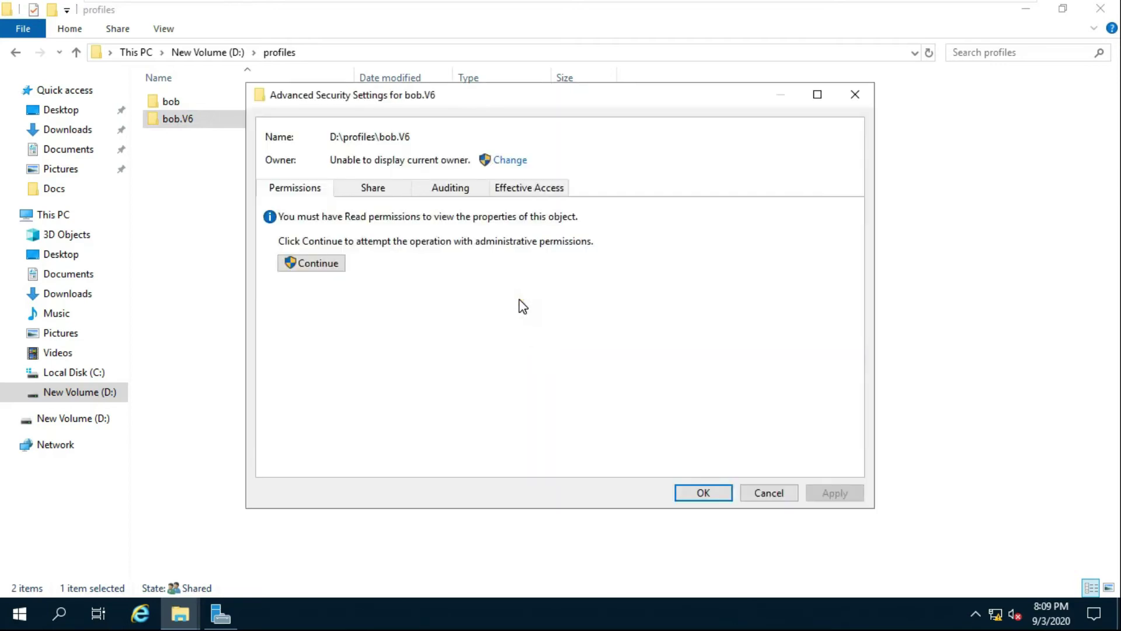
Change the folder's owner to the Administrator account.
{"action": "left_click", "coordinate": [514, 166]}
{"action": "left_click", "coordinate": [513, 167]}
{"action": "left_click", "coordinate": [336, 259]}
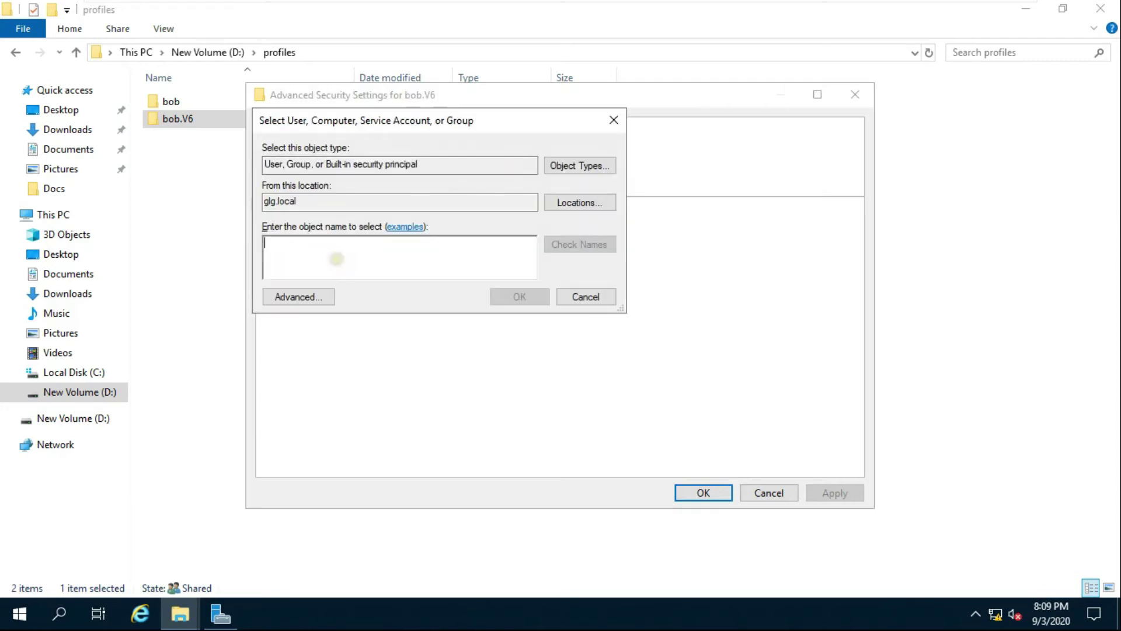
{"action": "type", "text": "administrator"}
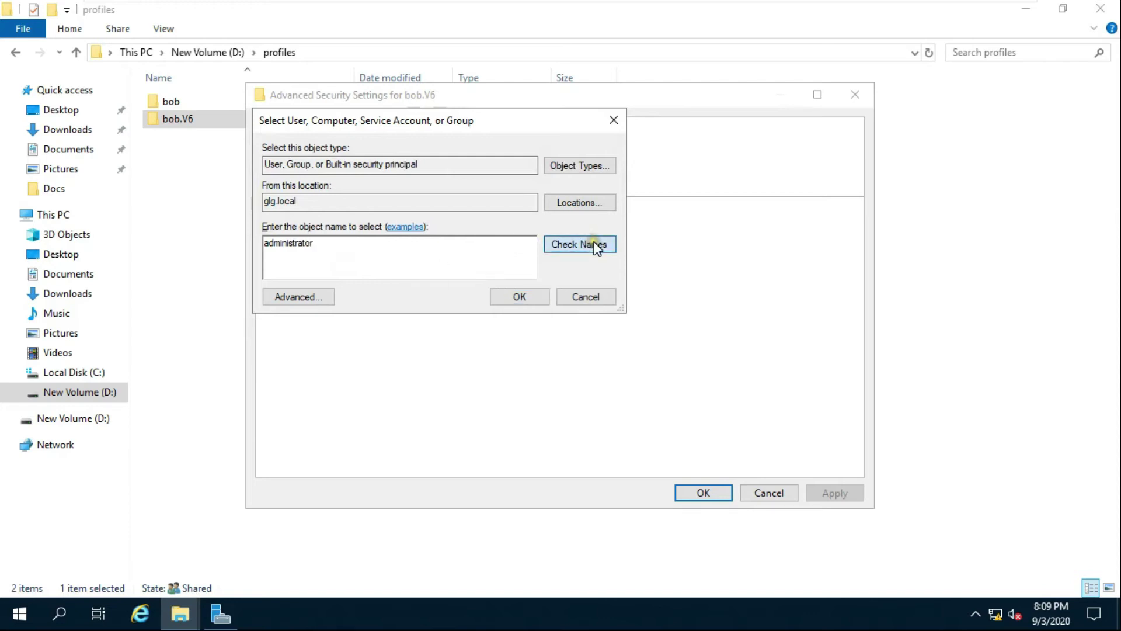
{"action": "left_click", "coordinate": [563, 244]}
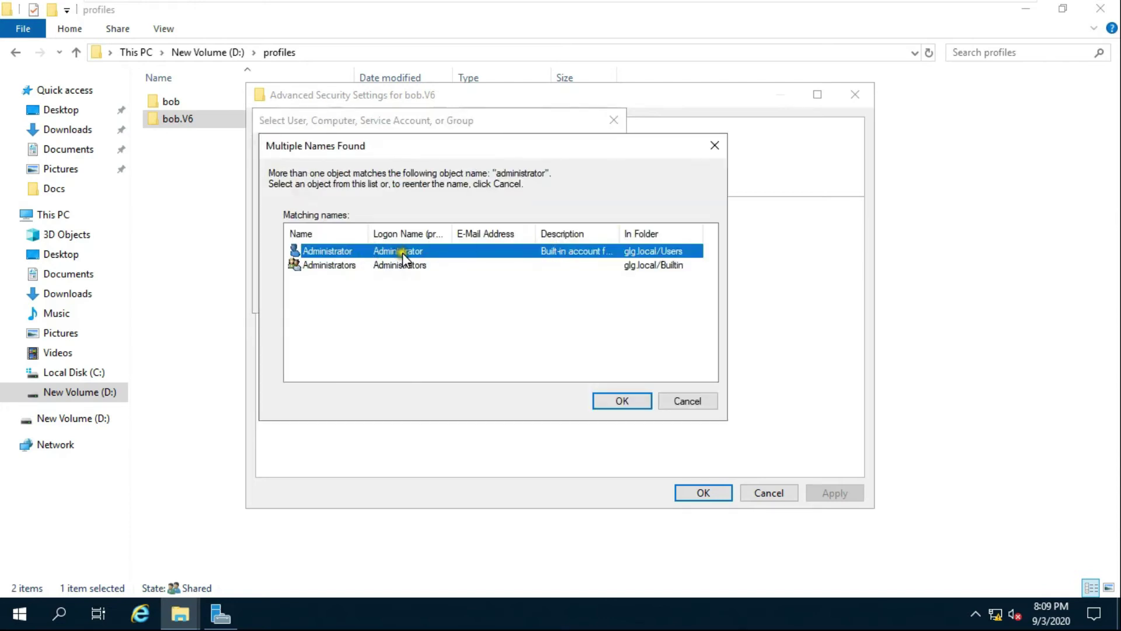
{"action": "left_click", "coordinate": [613, 401]}
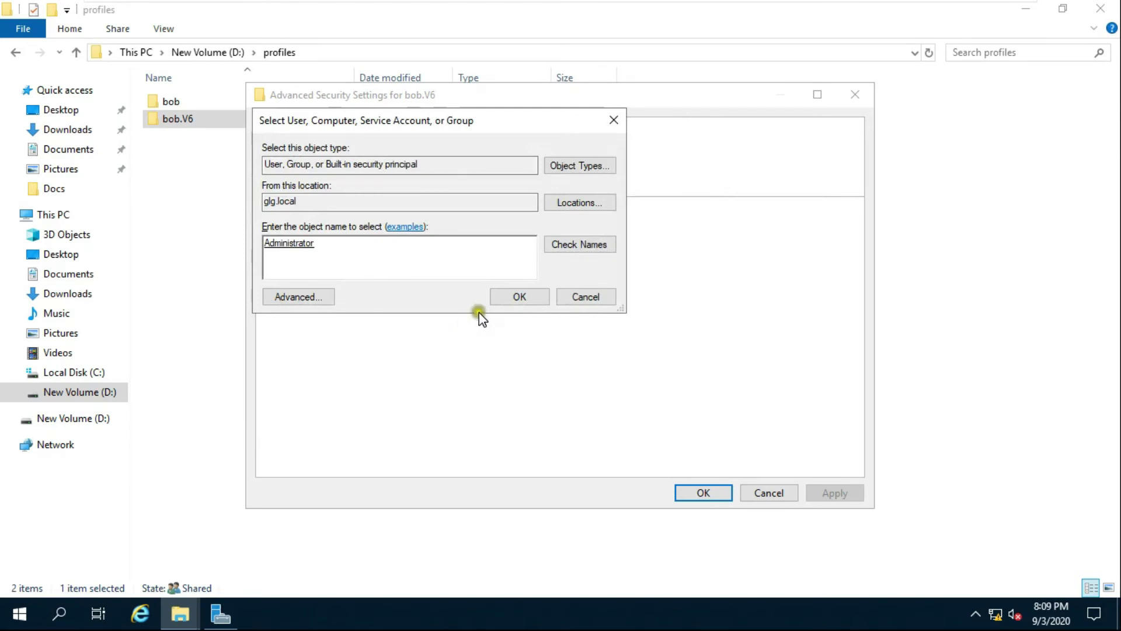
{"action": "left_click", "coordinate": [505, 299]}
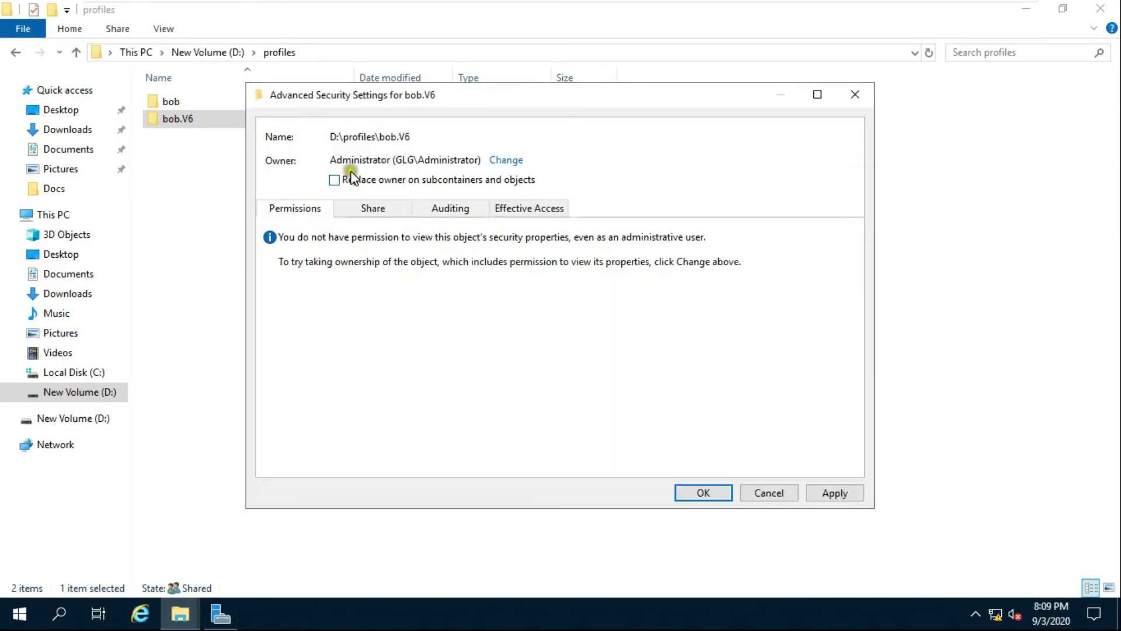
Replace owner on all subfolders and files, accept Full Control permissions, and close the dialogs.
{"action": "left_click", "coordinate": [375, 180]}
{"action": "left_click", "coordinate": [824, 494]}
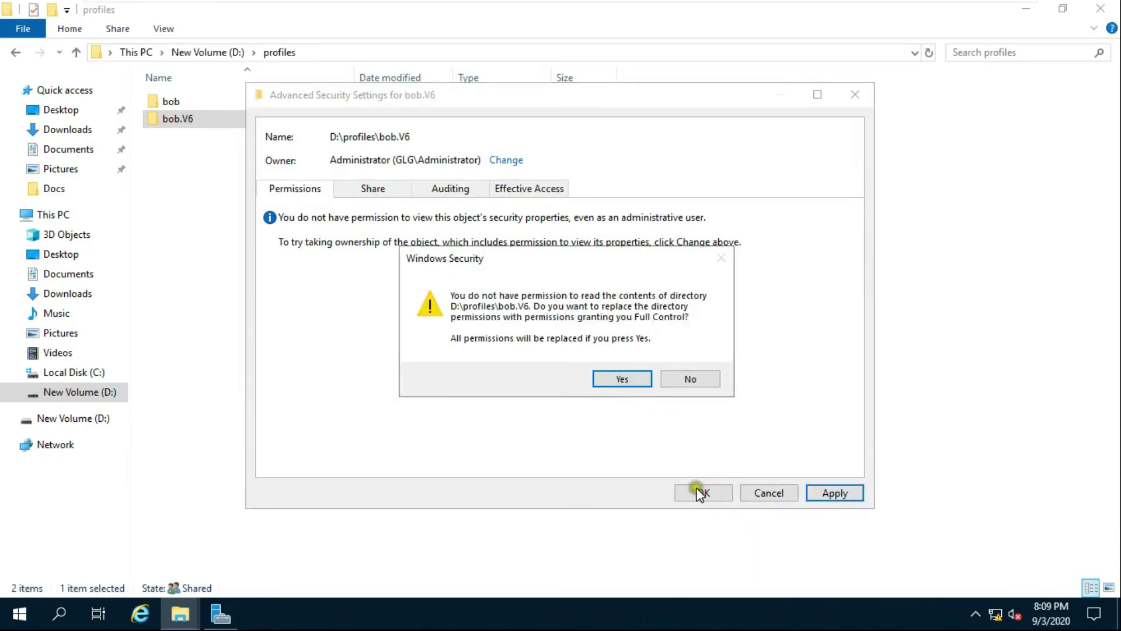
{"action": "left_click", "coordinate": [623, 380]}
{"action": "left_click", "coordinate": [681, 369]}
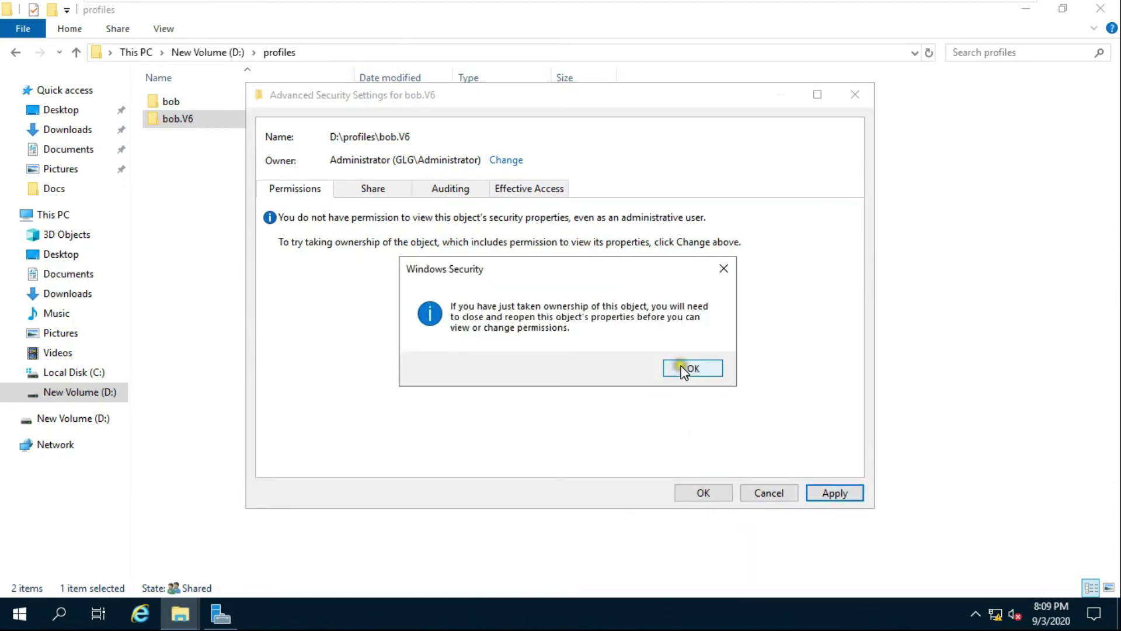
{"action": "left_click", "coordinate": [707, 492]}
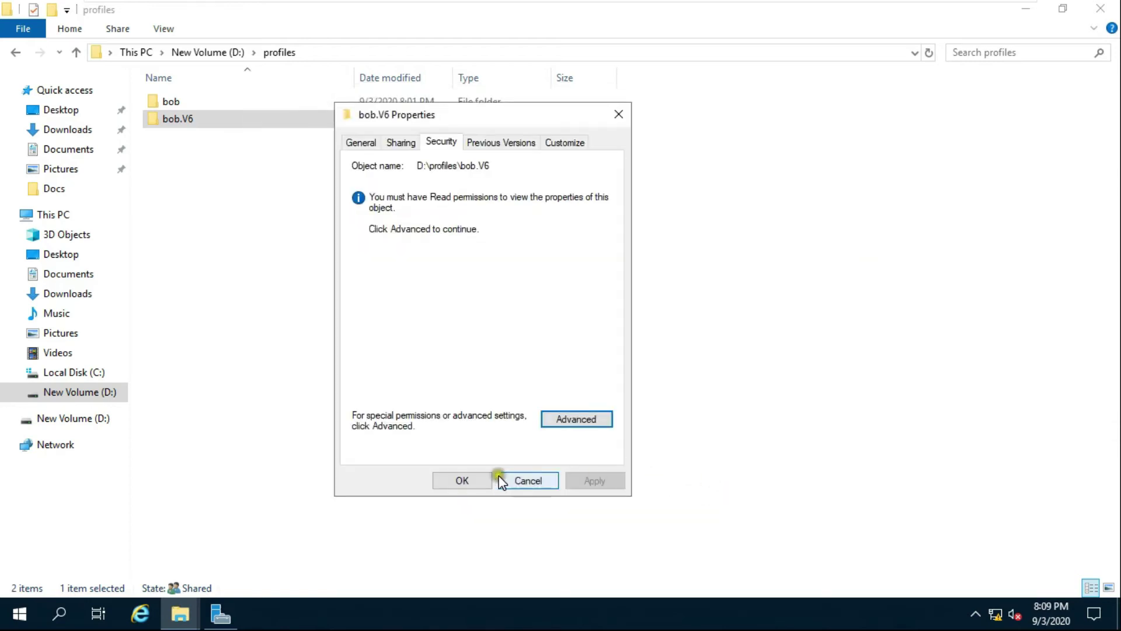
{"action": "left_click", "coordinate": [471, 485]}
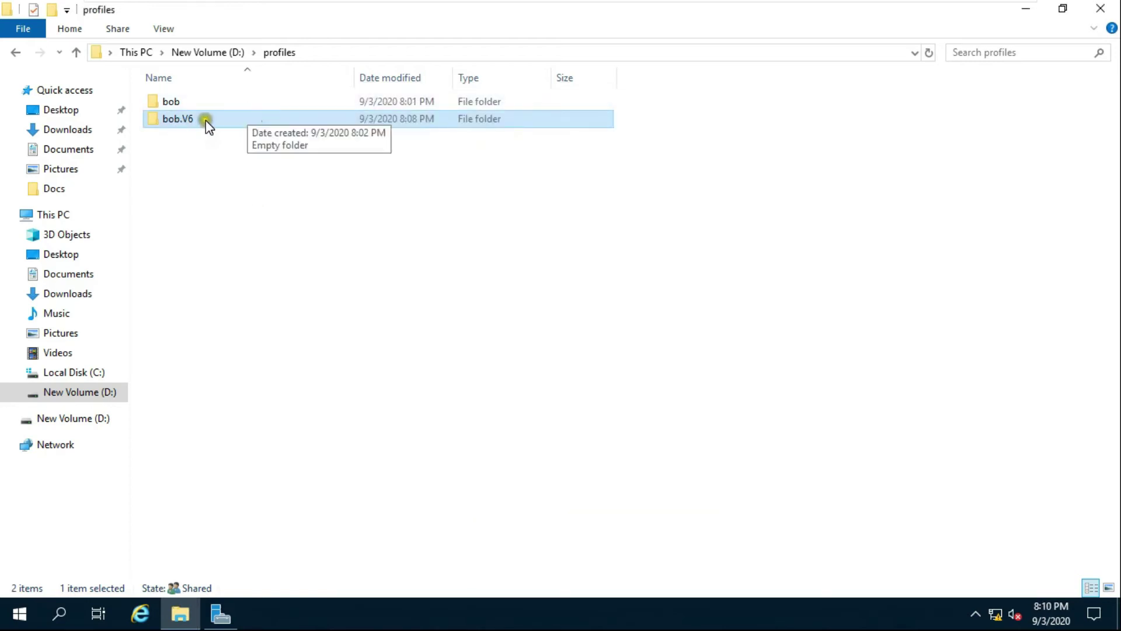
Open bob.V6 and bring up Folder Options from the View ribbon.
{"action": "double_click", "coordinate": [191, 118]}
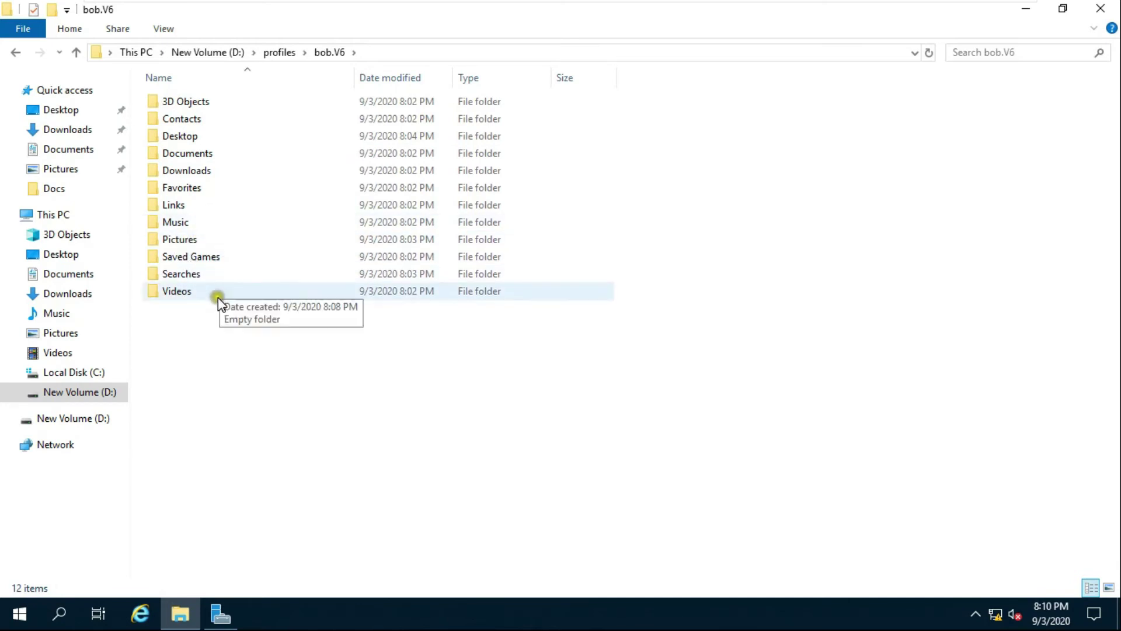
{"action": "left_click", "coordinate": [163, 32]}
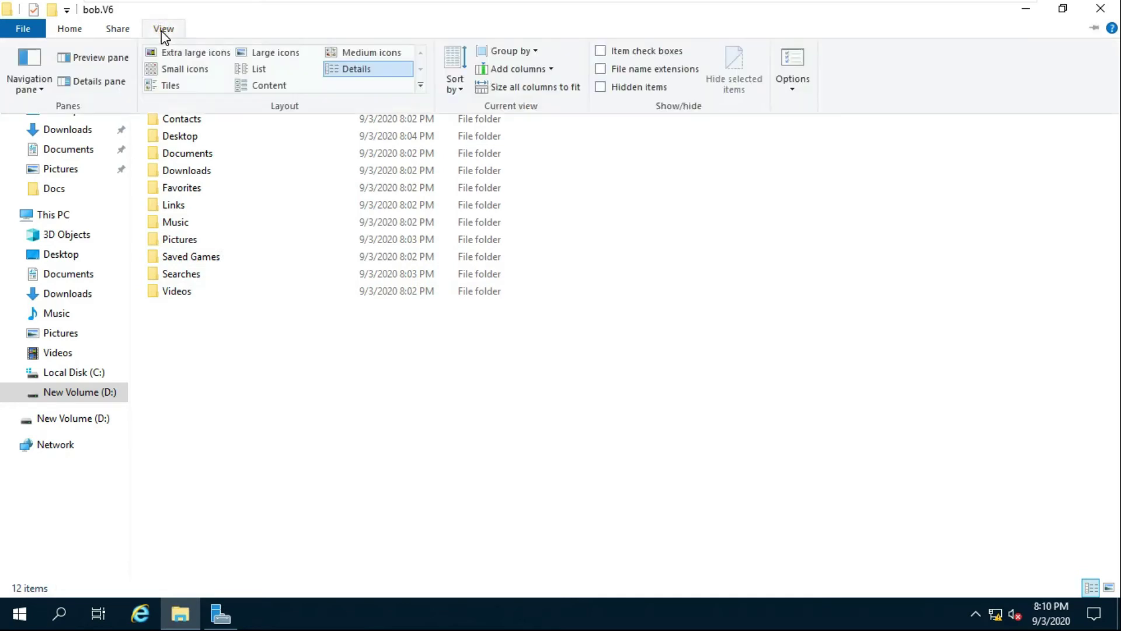
{"action": "left_click", "coordinate": [792, 82]}
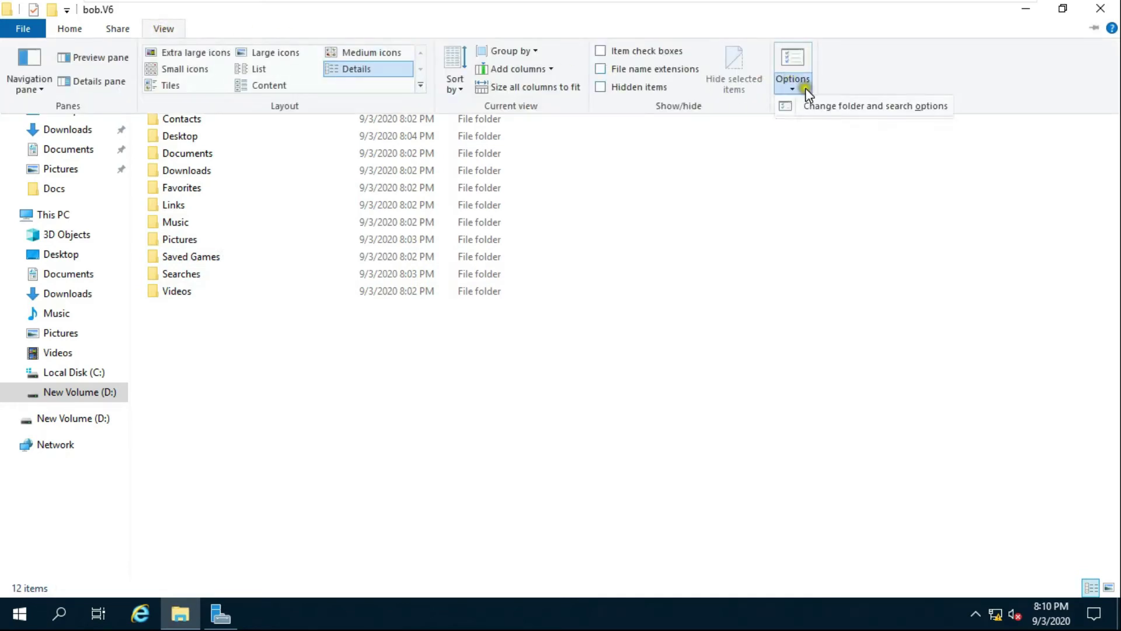
{"action": "left_click", "coordinate": [876, 114]}
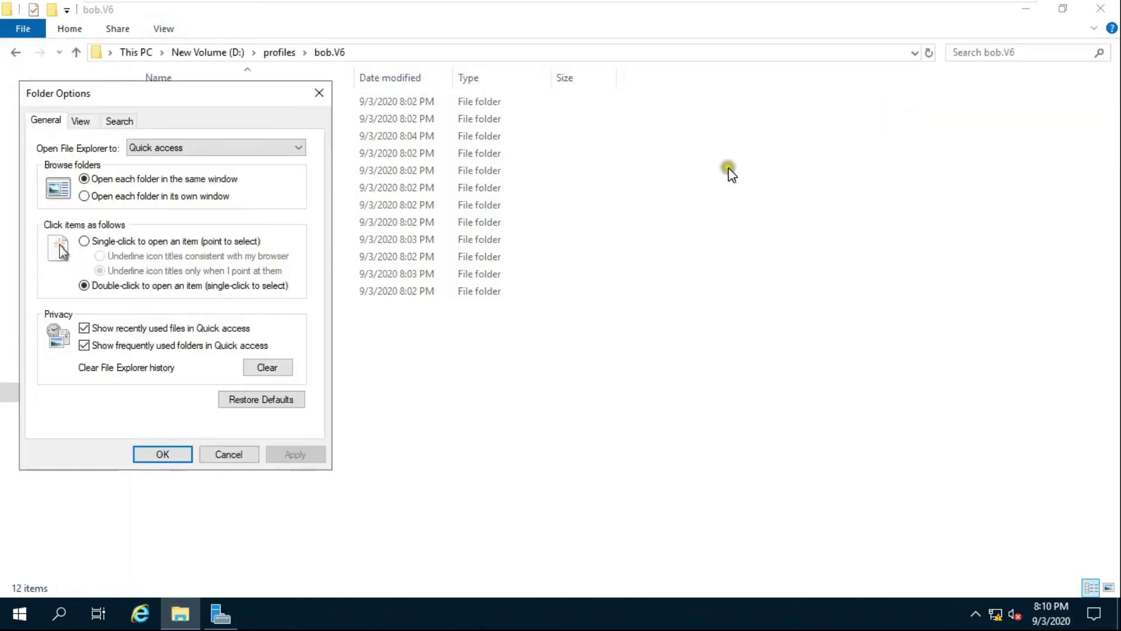
Show hidden files and protected operating system files, then right-click NTUSER.DAT.
{"action": "left_click", "coordinate": [81, 122]}
{"action": "left_click", "coordinate": [82, 349]}
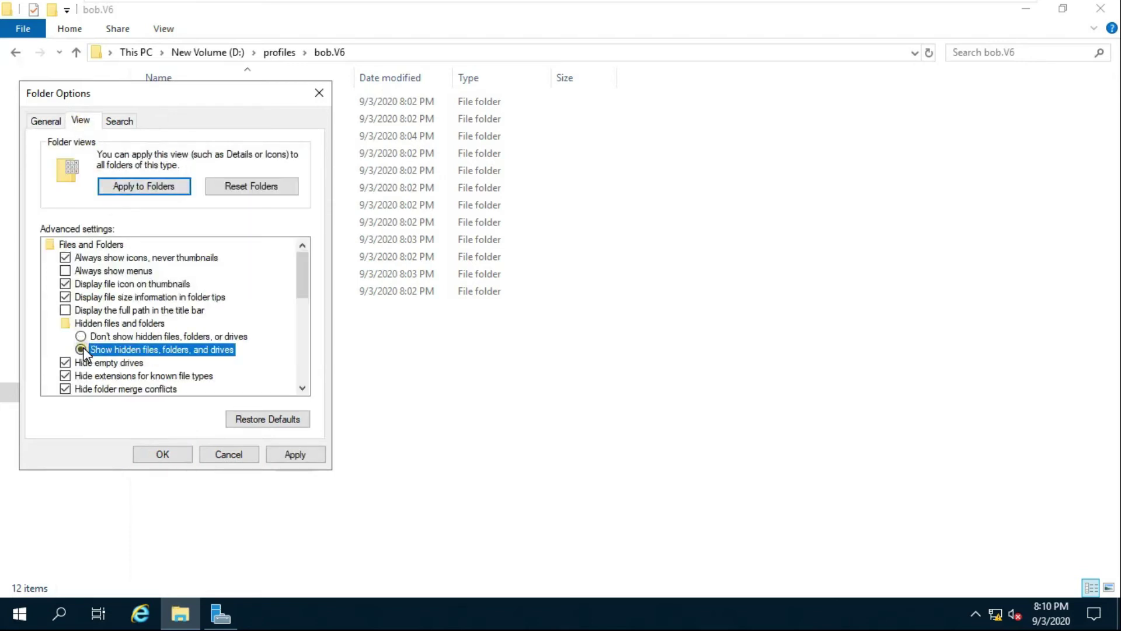
{"action": "left_click_drag", "start_coordinate": [303, 279], "coordinate": [306, 295]}
{"action": "left_click", "coordinate": [65, 349]}
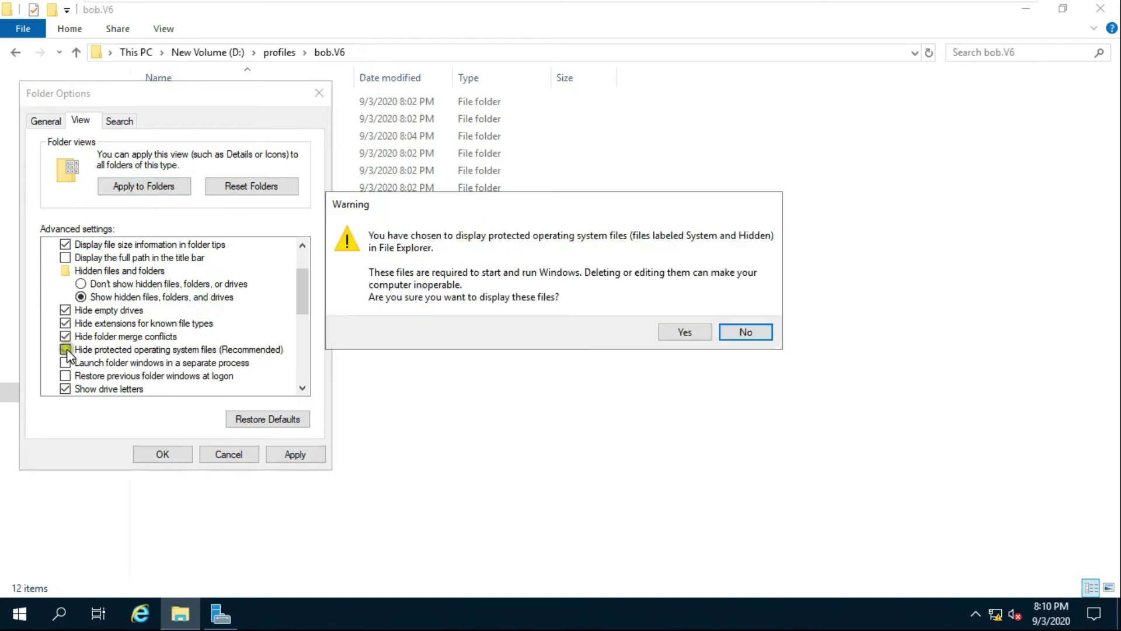
{"action": "left_click", "coordinate": [678, 331]}
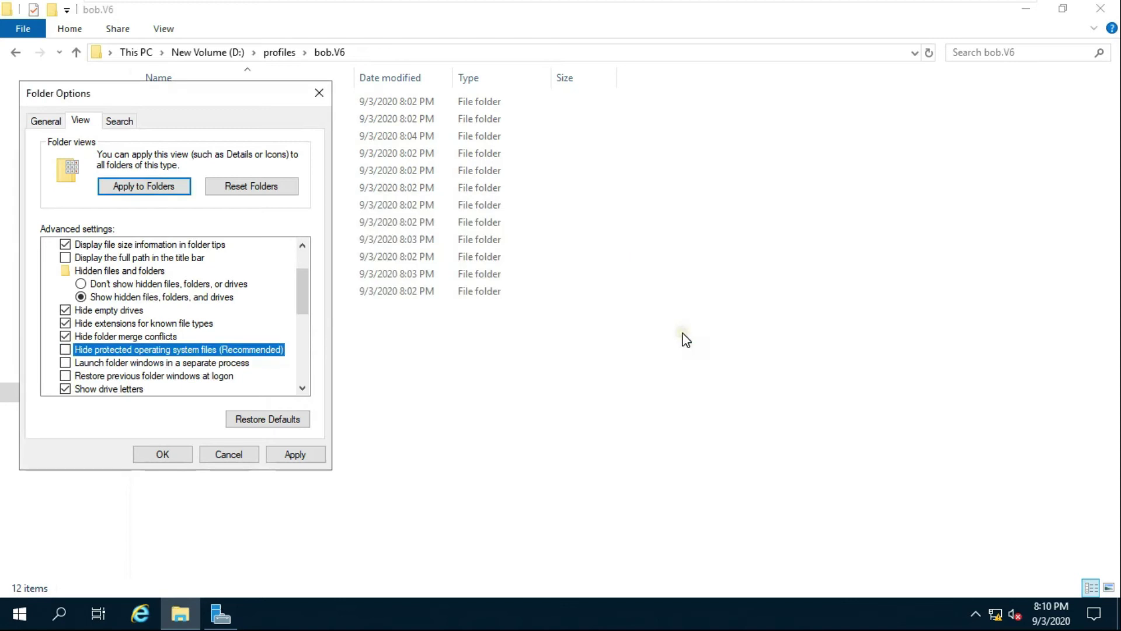
{"action": "left_click", "coordinate": [165, 453]}
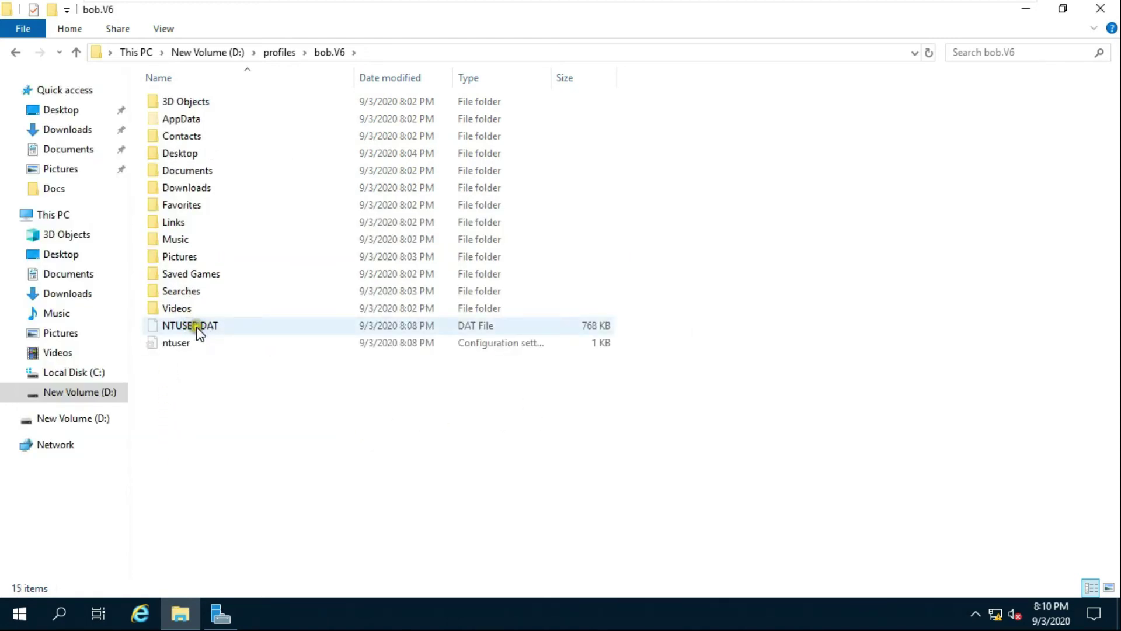
{"action": "left_click", "coordinate": [200, 332]}
{"action": "right_click", "coordinate": [200, 332]}
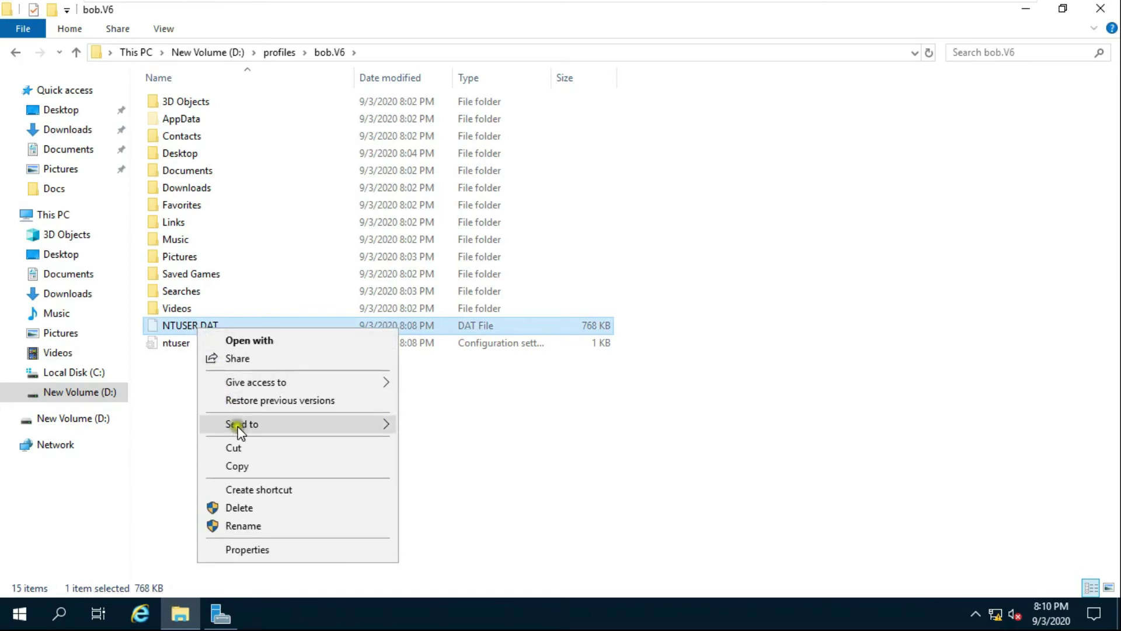
Try renaming NTUSER.DAT to NTUSER.man, cancel when access is denied, and go back to profiles.
{"action": "left_click", "coordinate": [243, 526]}
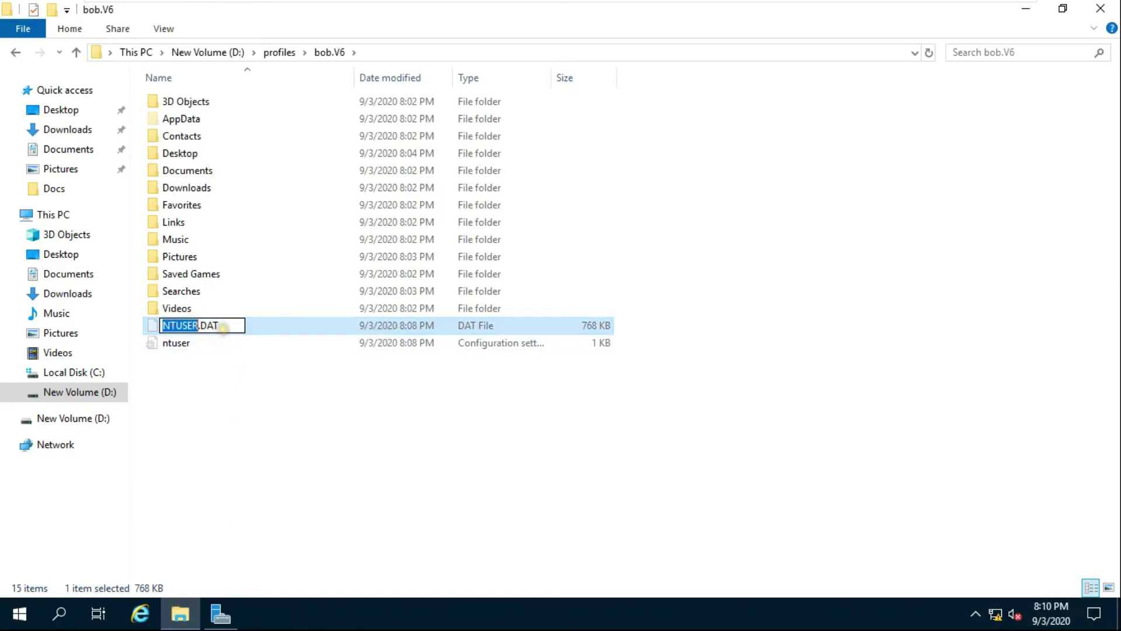
{"action": "left_click", "coordinate": [215, 328]}
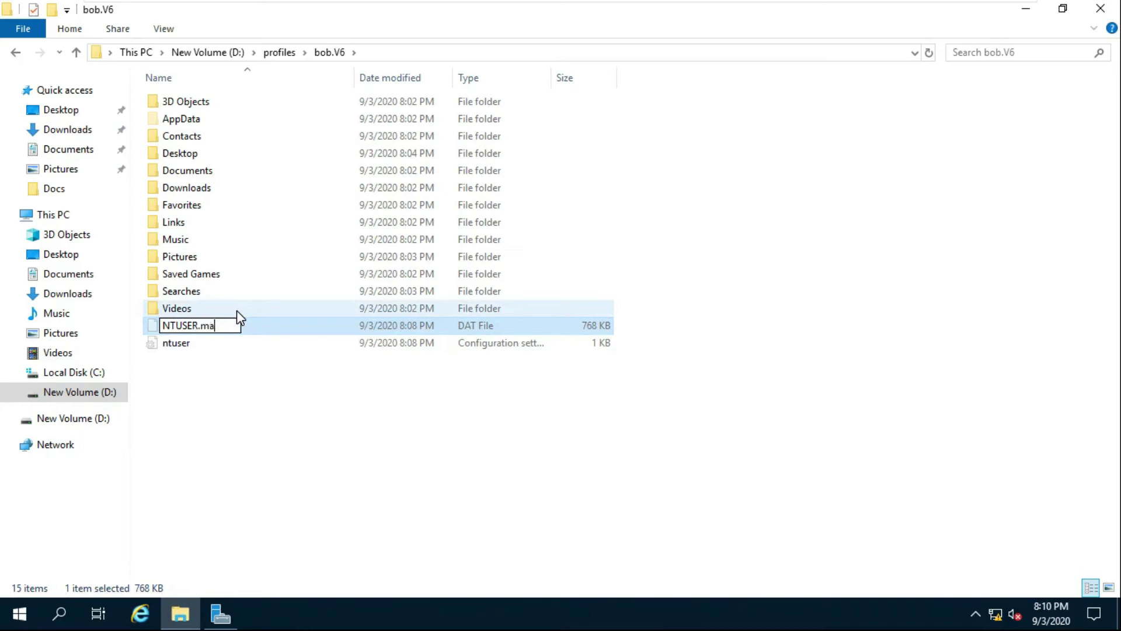
{"action": "type", "text": "man"}
{"action": "key", "text": "Return"}
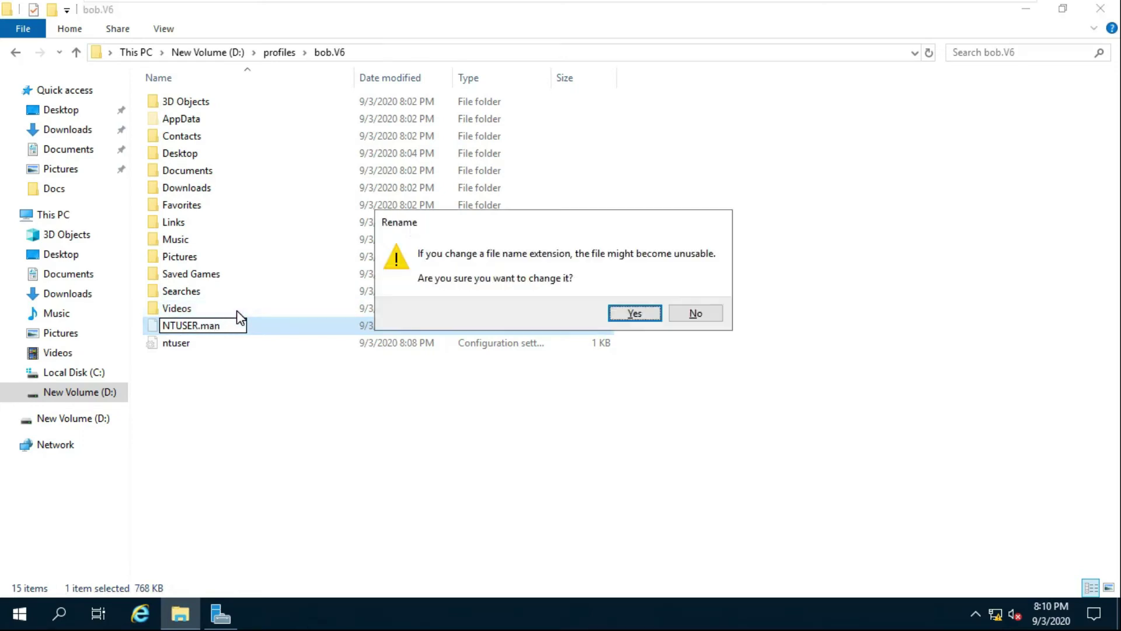
{"action": "left_click", "coordinate": [624, 312]}
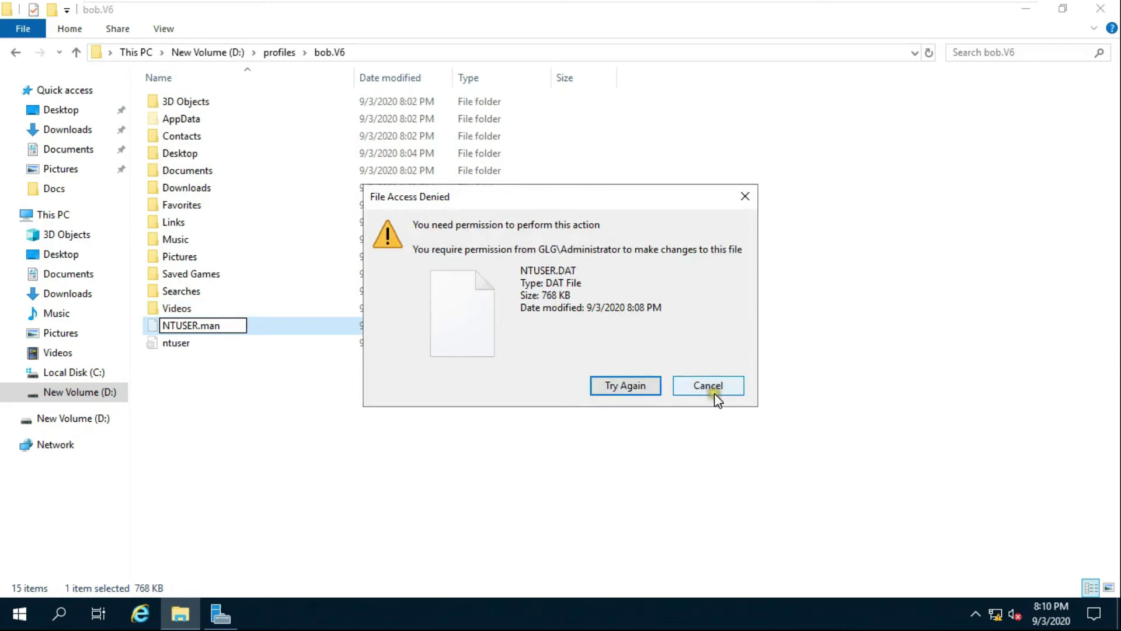
{"action": "left_click", "coordinate": [620, 385]}
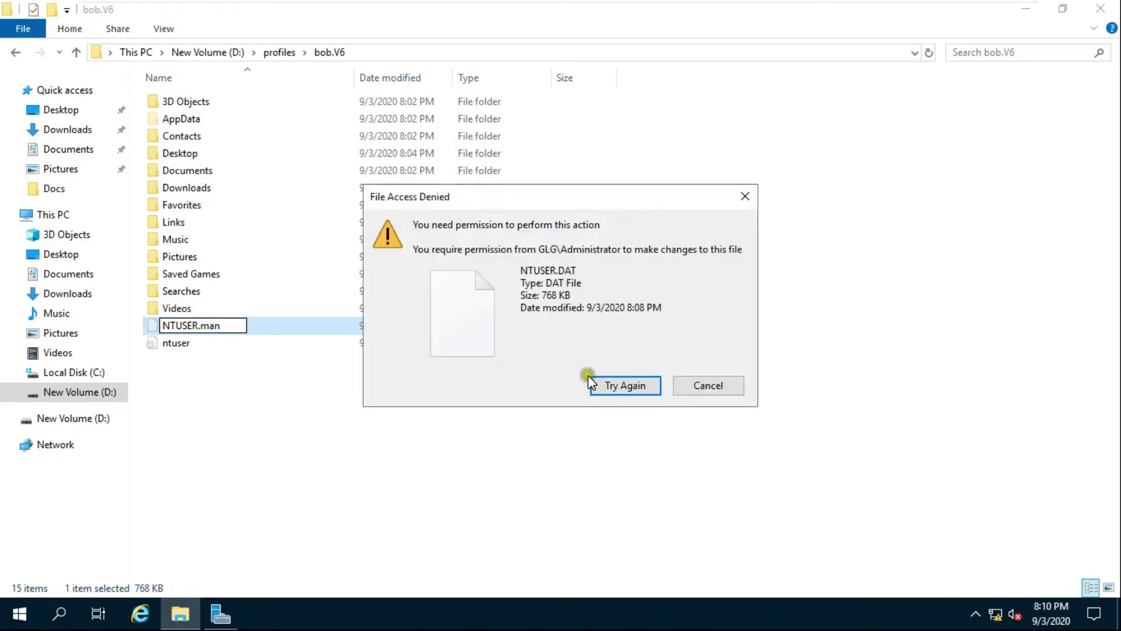
{"action": "left_click", "coordinate": [708, 388]}
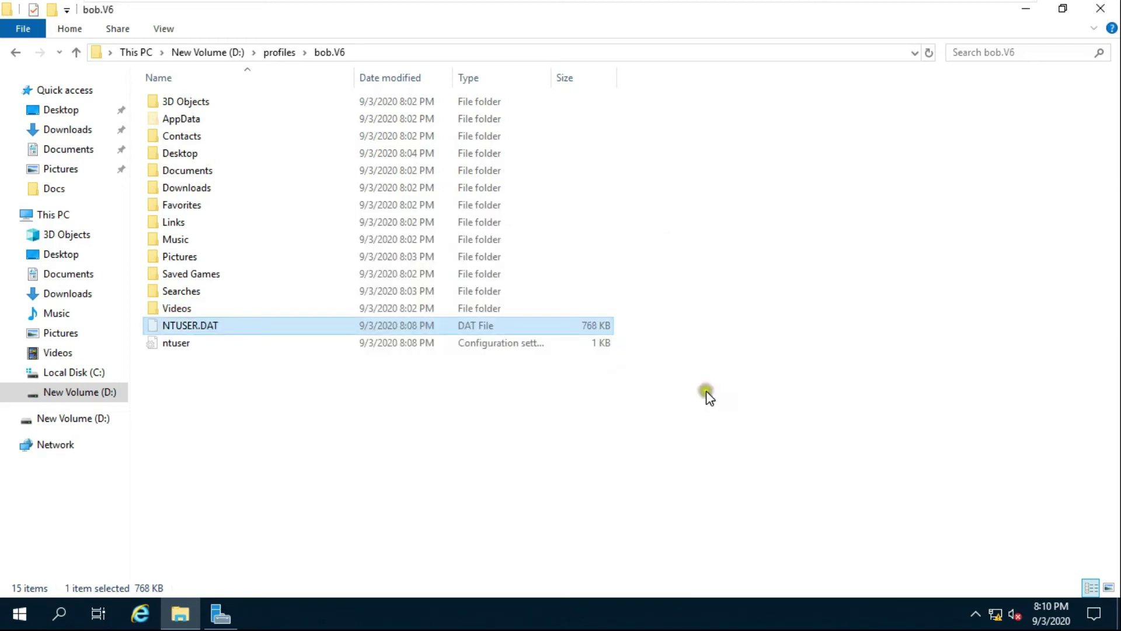
{"action": "left_click", "coordinate": [275, 52]}
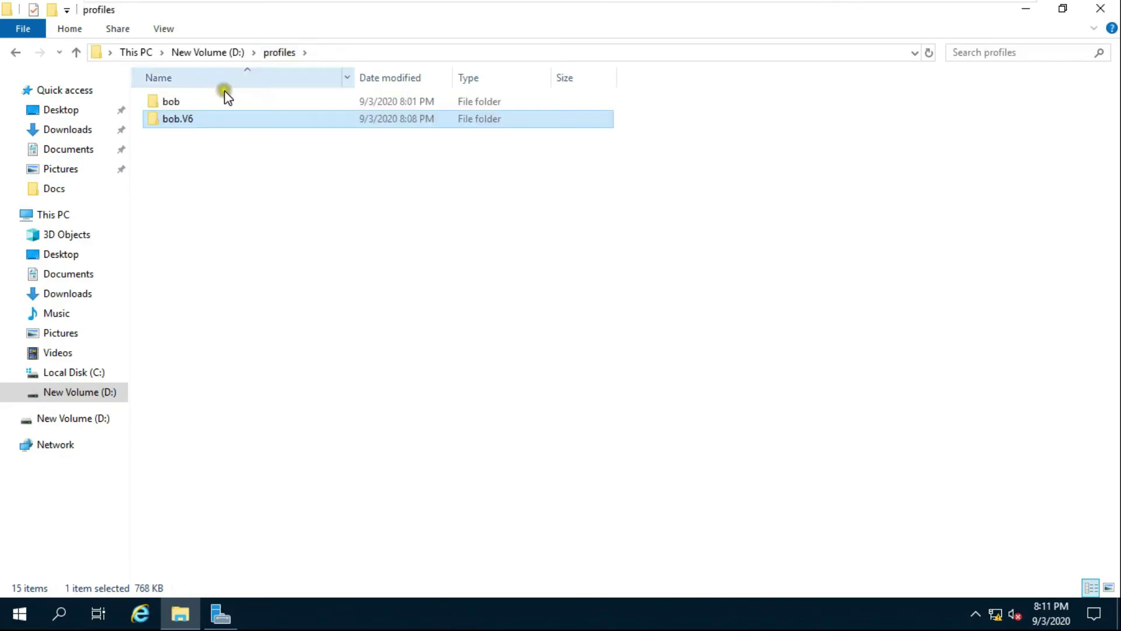
Replace all child permission entries in bob.V6 with its inheritable Administrator Full Control entry.
{"action": "left_click", "coordinate": [185, 120]}
{"action": "right_click", "coordinate": [181, 121]}
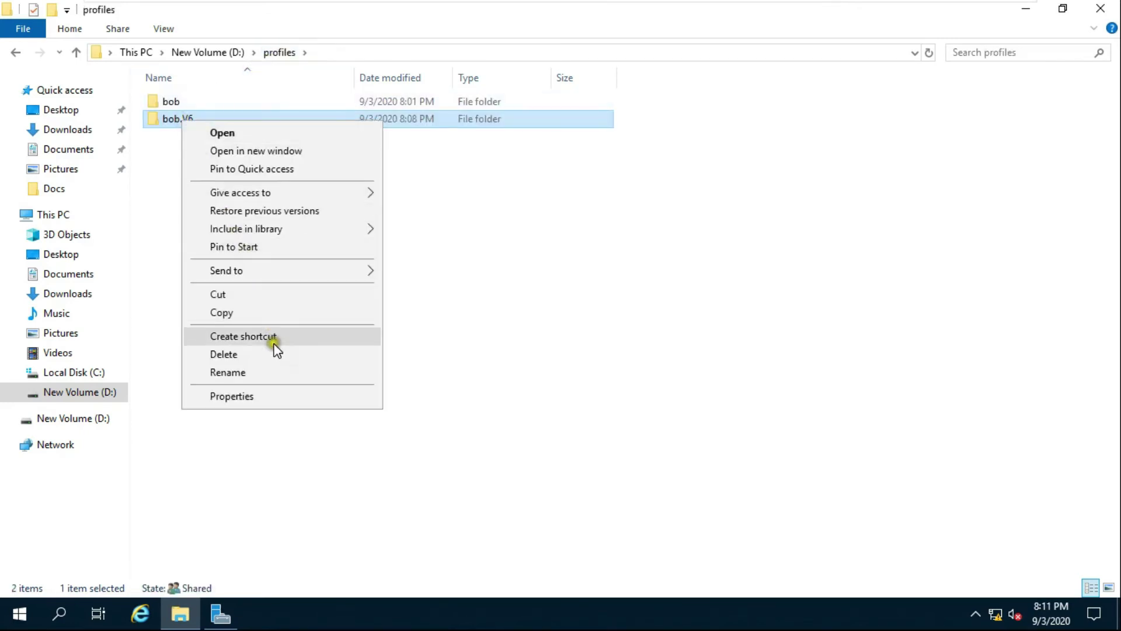
{"action": "left_click", "coordinate": [263, 394]}
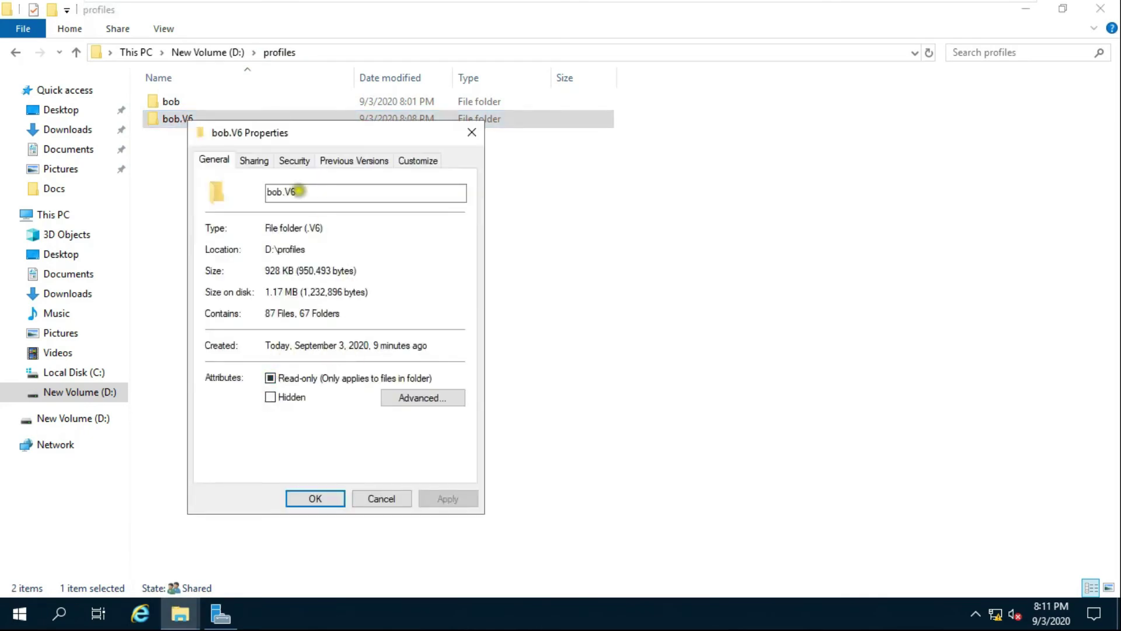
{"action": "left_click", "coordinate": [295, 161]}
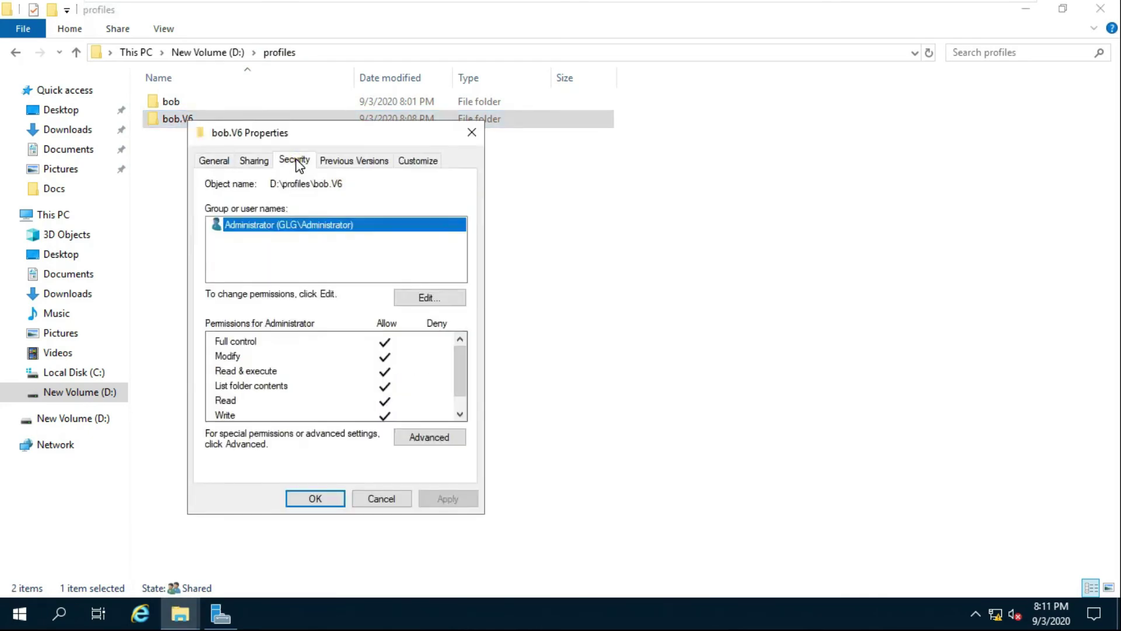
{"action": "left_click", "coordinate": [426, 436]}
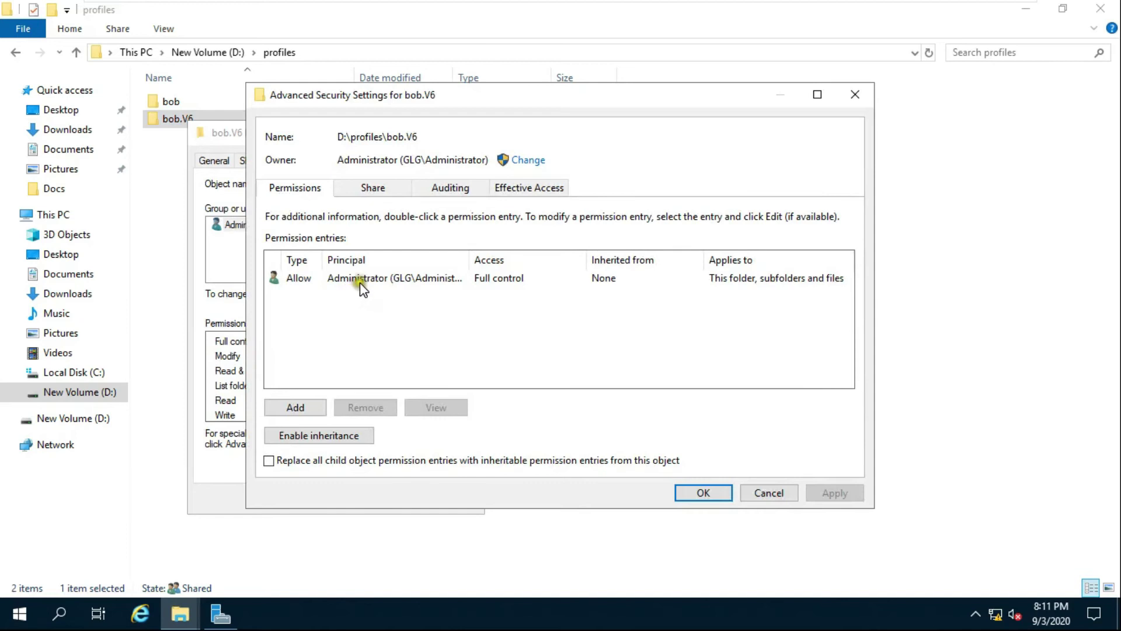
{"action": "left_click", "coordinate": [347, 278]}
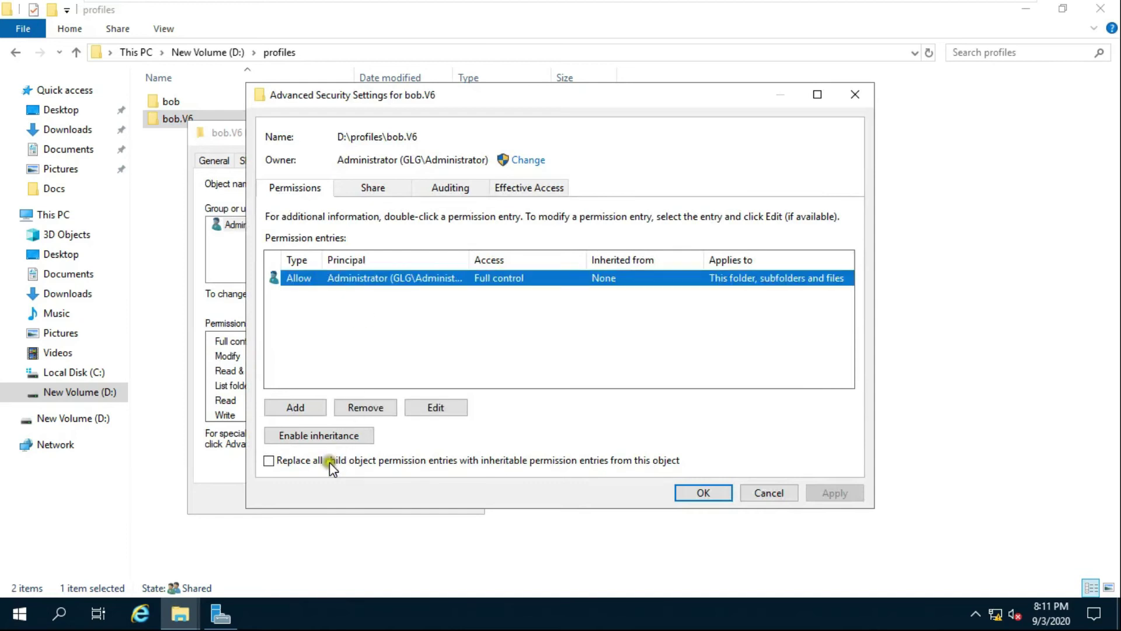
{"action": "left_click", "coordinate": [267, 460]}
{"action": "left_click", "coordinate": [270, 462]}
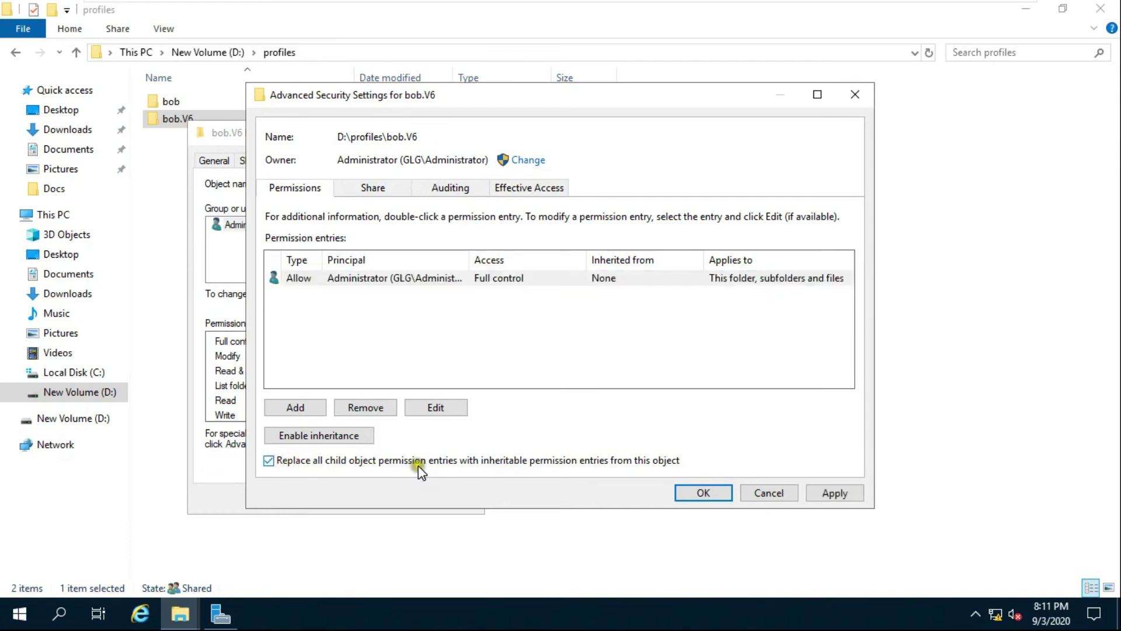
{"action": "left_click", "coordinate": [703, 494]}
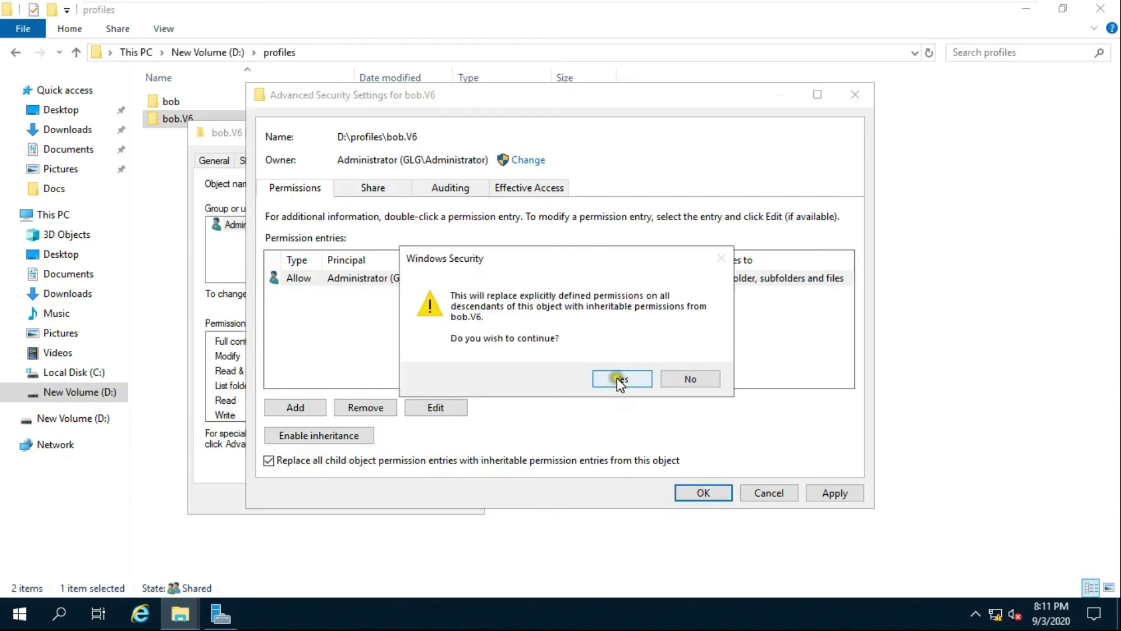
{"action": "left_click", "coordinate": [617, 377]}
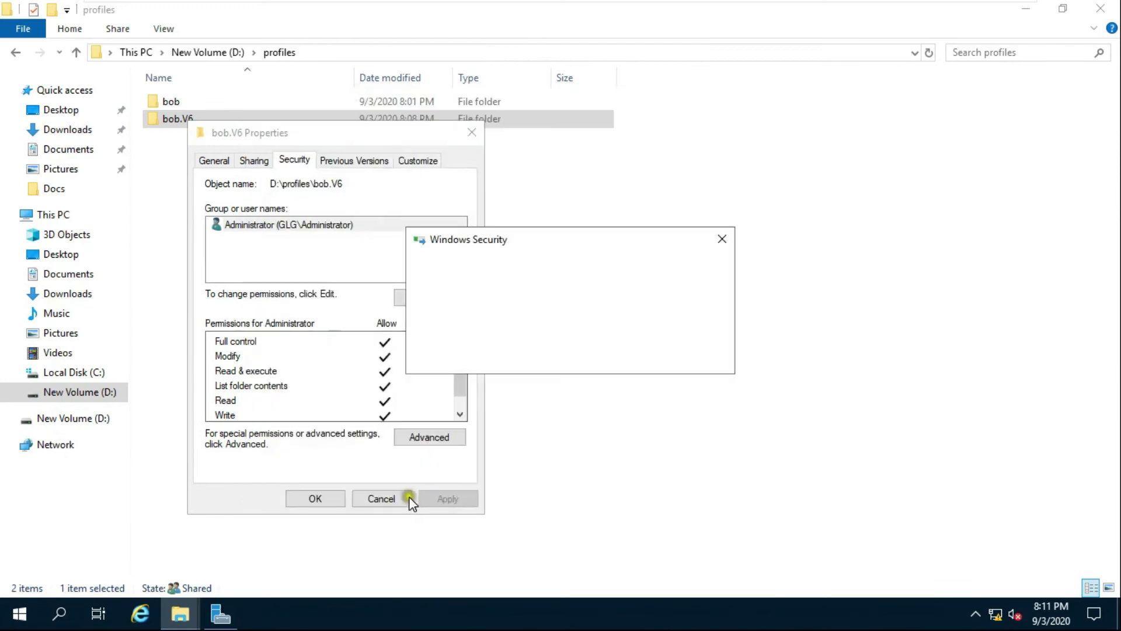
{"action": "left_click", "coordinate": [327, 498]}
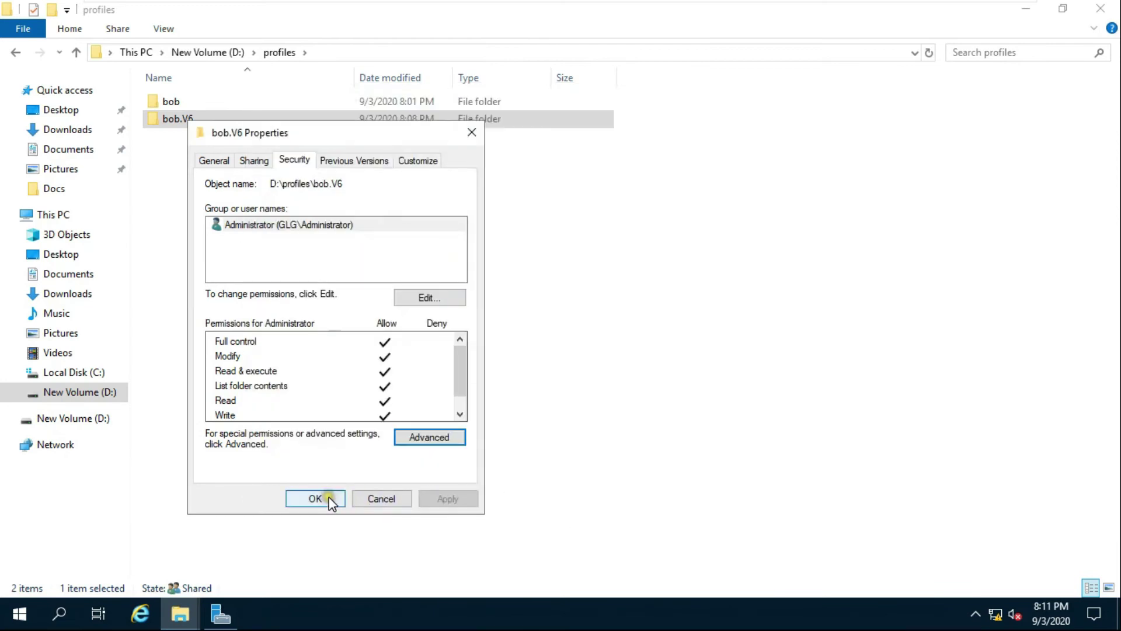
Rename NTUSER.DAT in bob.V6 to NTUSER.man, confirm the extension change, and return to profiles.
{"action": "double_click", "coordinate": [180, 124]}
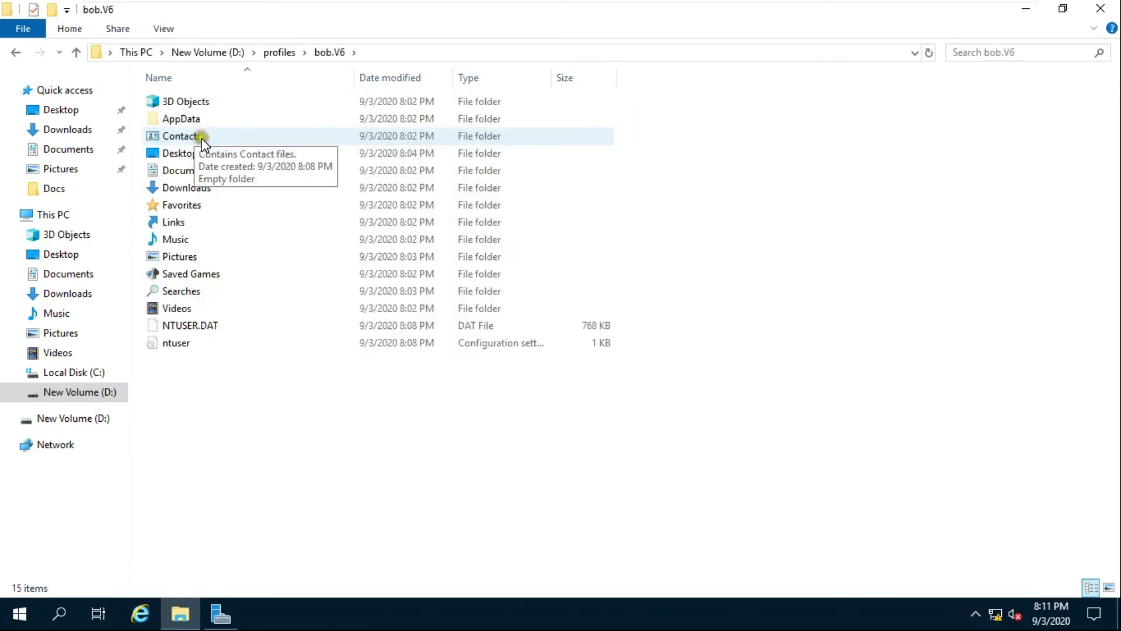
{"action": "right_click", "coordinate": [205, 327]}
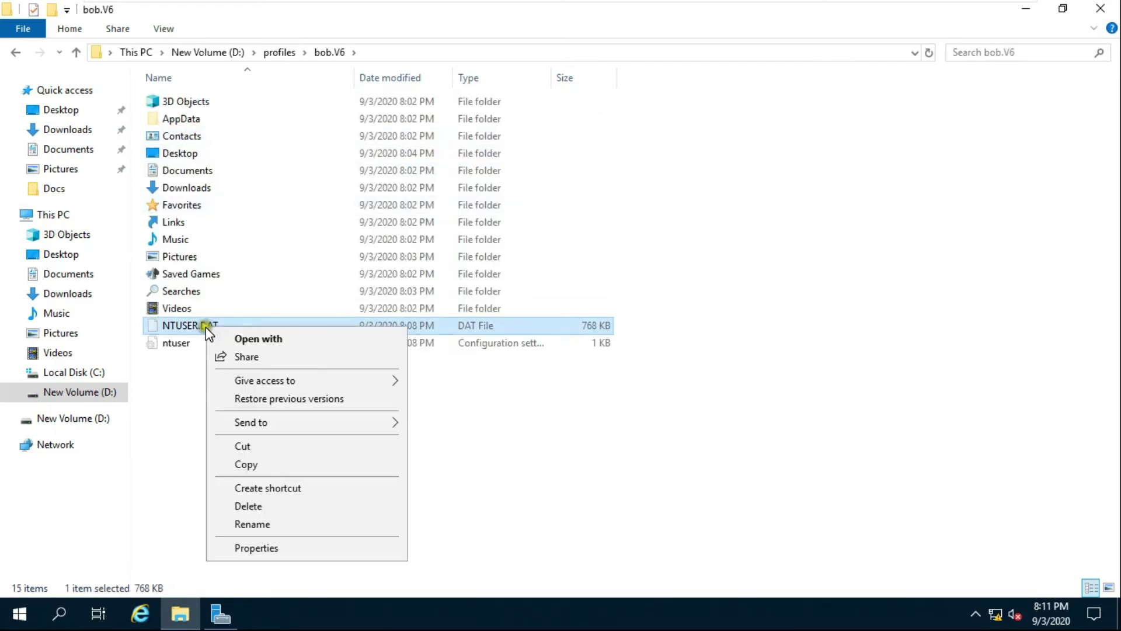
{"action": "left_click", "coordinate": [272, 523]}
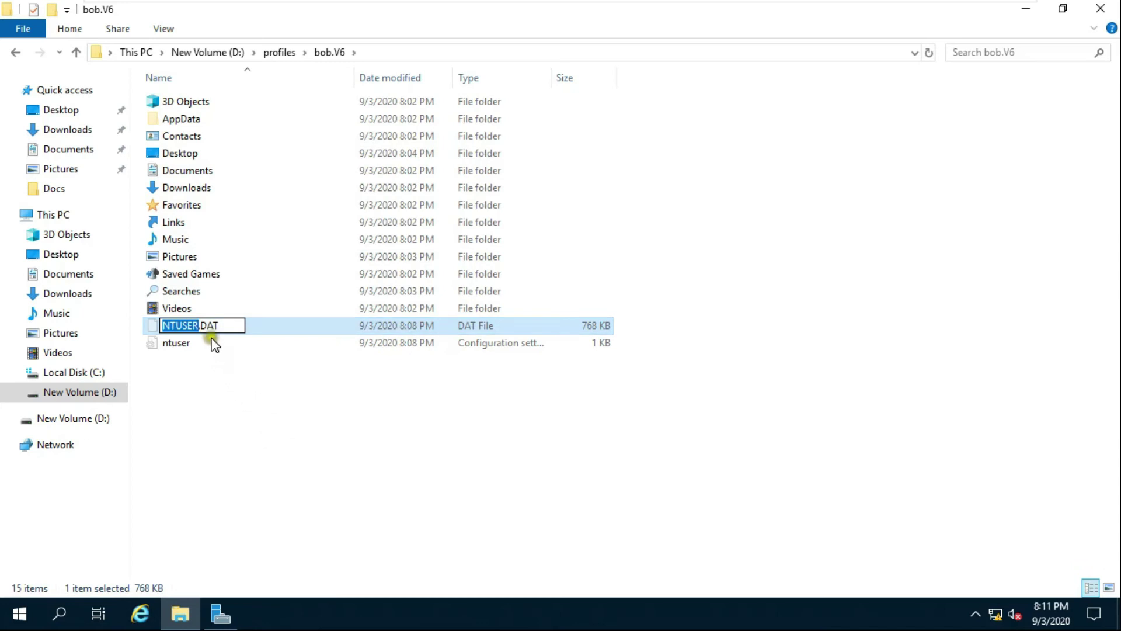
{"action": "left_click", "coordinate": [226, 327]}
{"action": "key", "text": "BackSpace"}
{"action": "key", "text": "BackSpace"}
{"action": "key", "text": "BackSpace"}
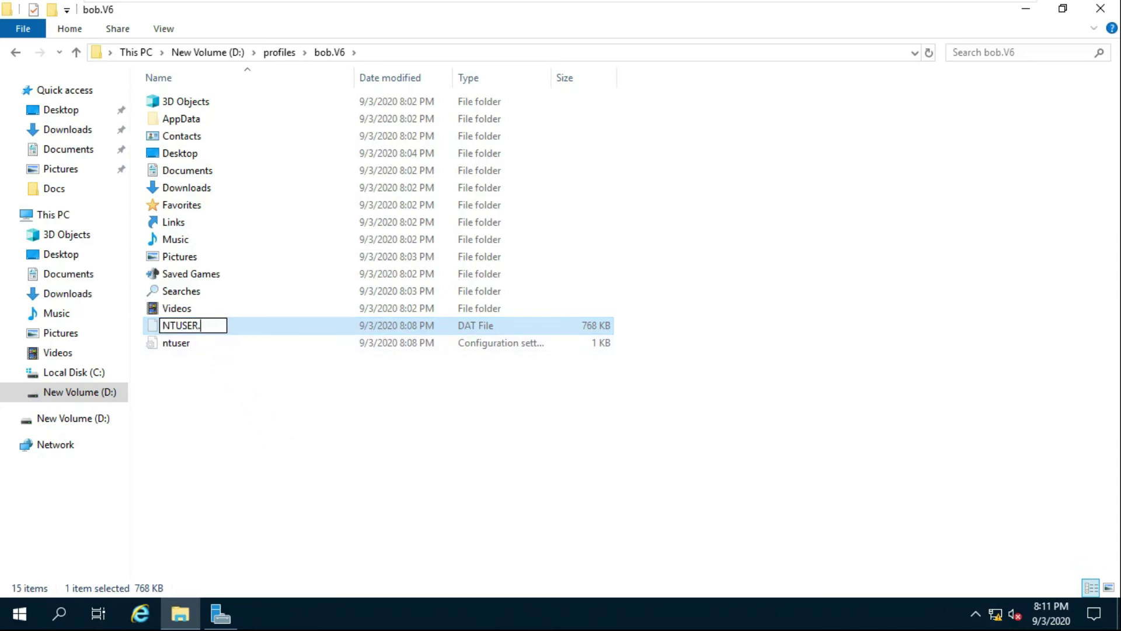
{"action": "type", "text": "man"}
{"action": "key", "text": "Return"}
{"action": "left_click", "coordinate": [633, 313]}
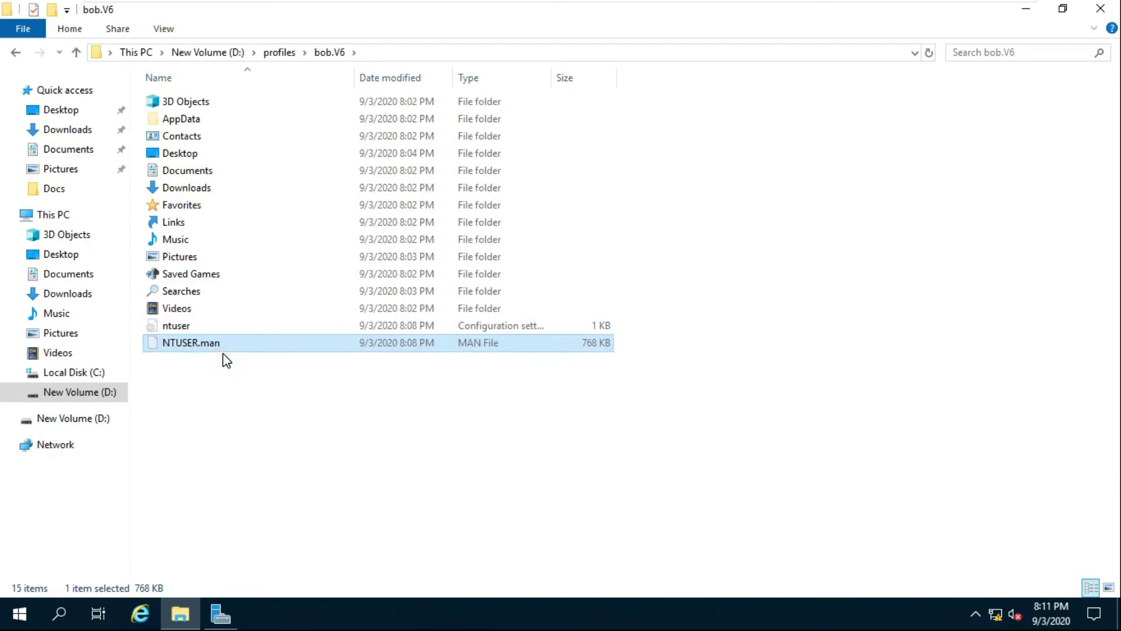
{"action": "left_click", "coordinate": [278, 53]}
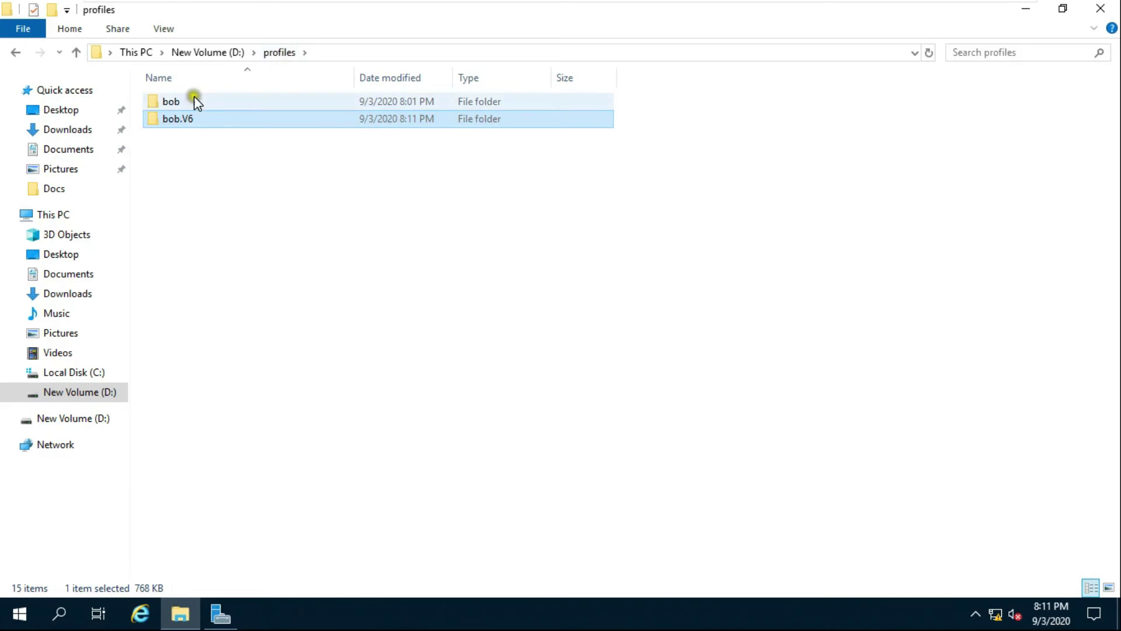
Open the Advanced Security Settings for the bob.V6 folder.
{"action": "right_click", "coordinate": [163, 118]}
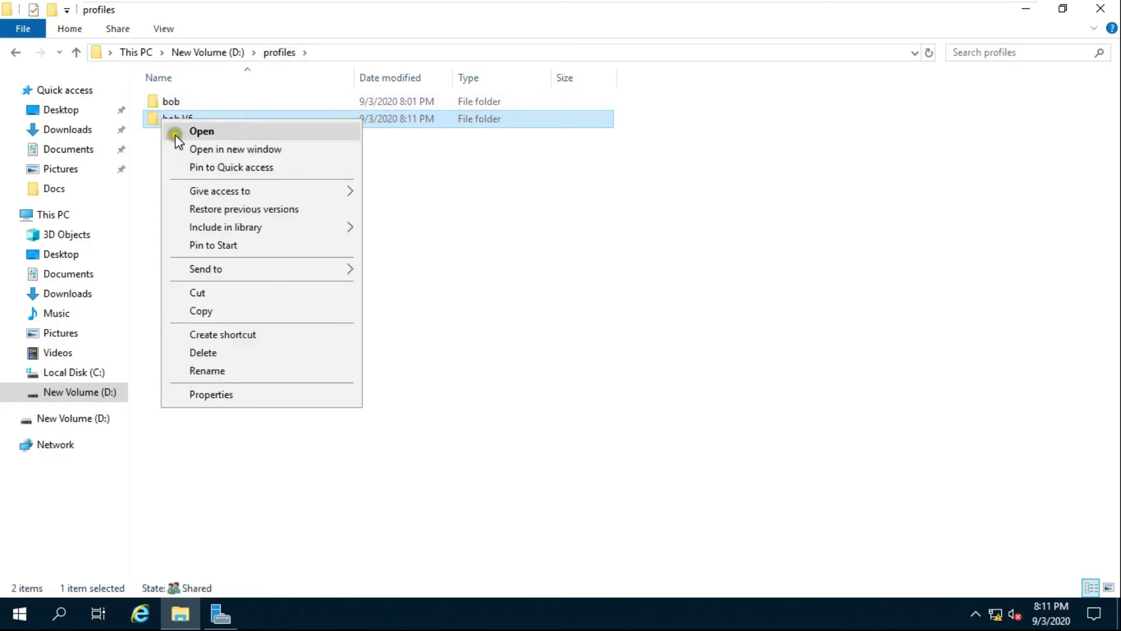
{"action": "left_click", "coordinate": [219, 395]}
{"action": "left_click_drag", "start_coordinate": [298, 135], "coordinate": [392, 83]}
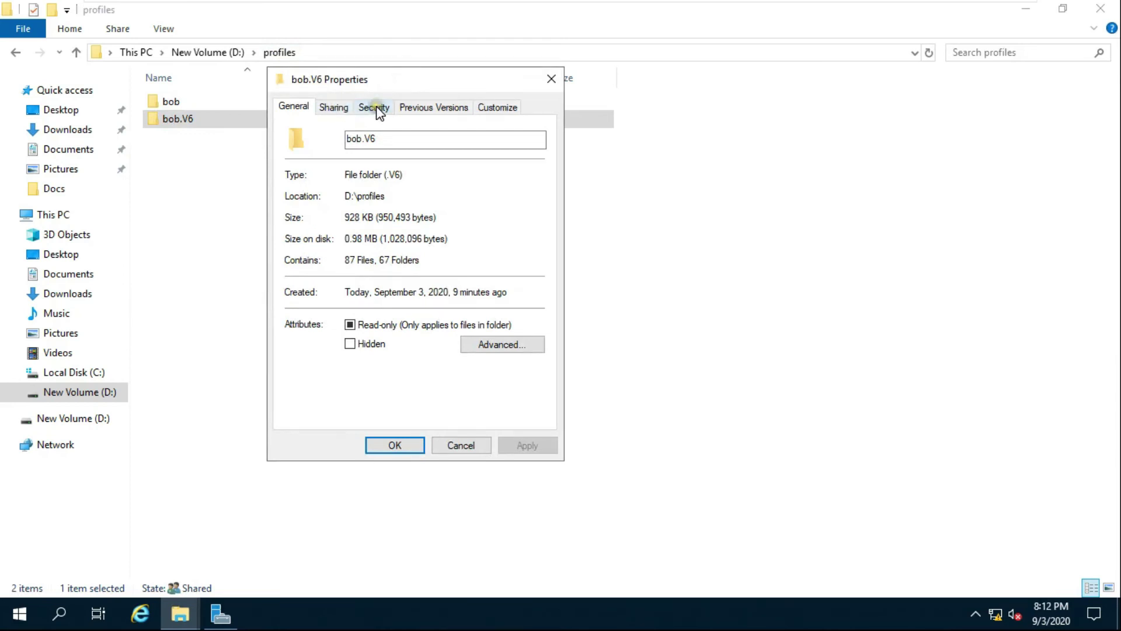
{"action": "left_click", "coordinate": [376, 108]}
{"action": "left_click", "coordinate": [508, 384]}
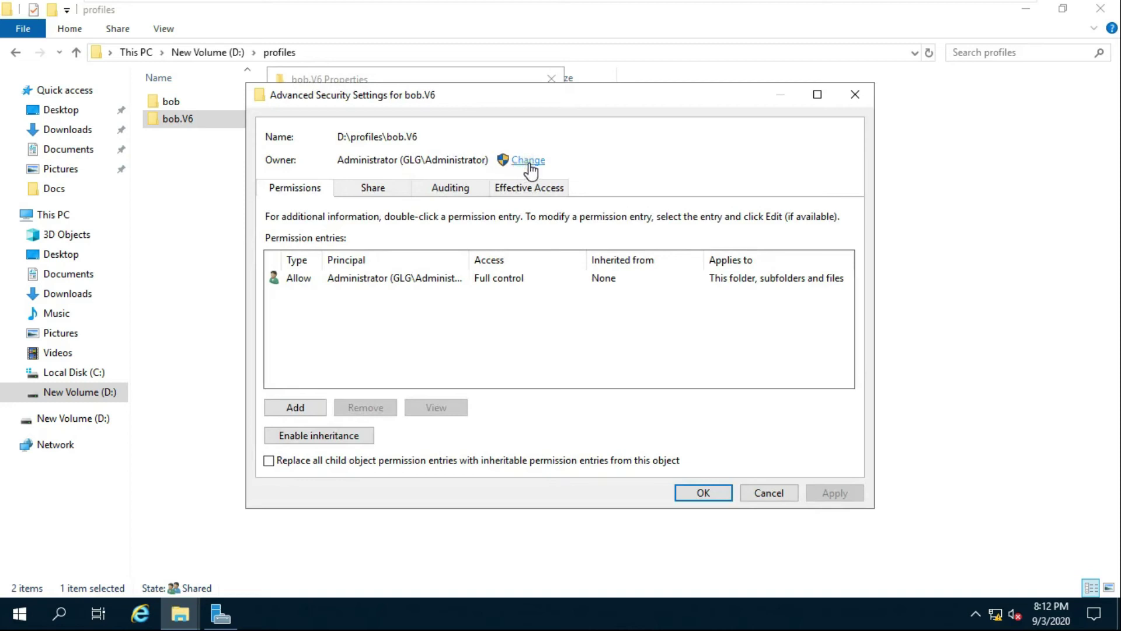
Make bob the owner, replacing owner on all subfolders and files, and apply.
{"action": "left_click", "coordinate": [529, 162]}
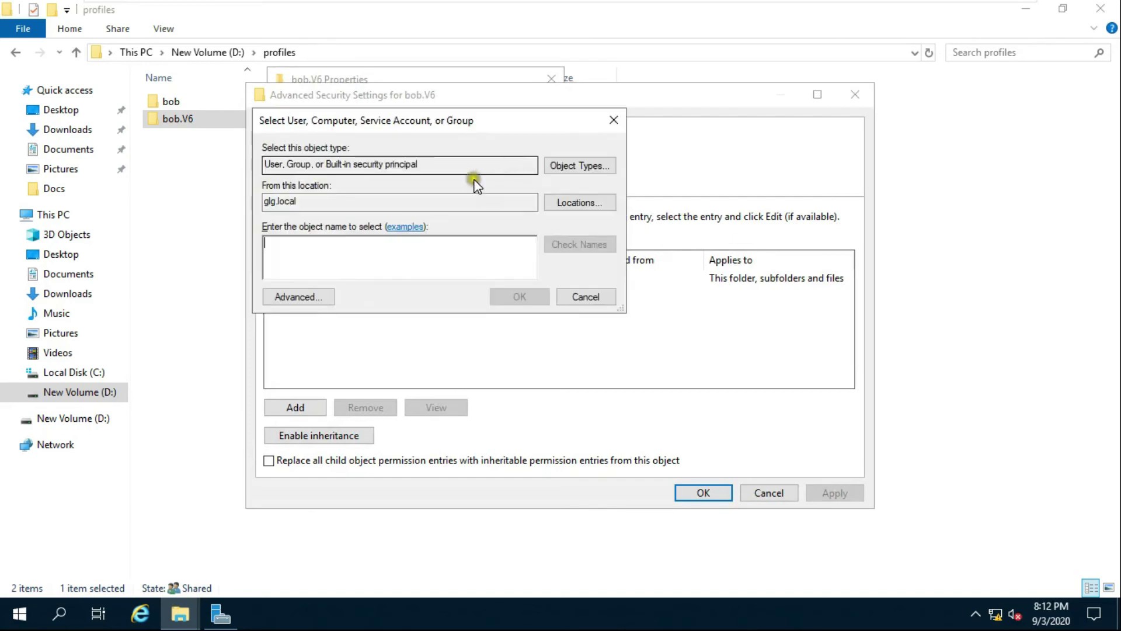
{"action": "type", "text": "bo"}
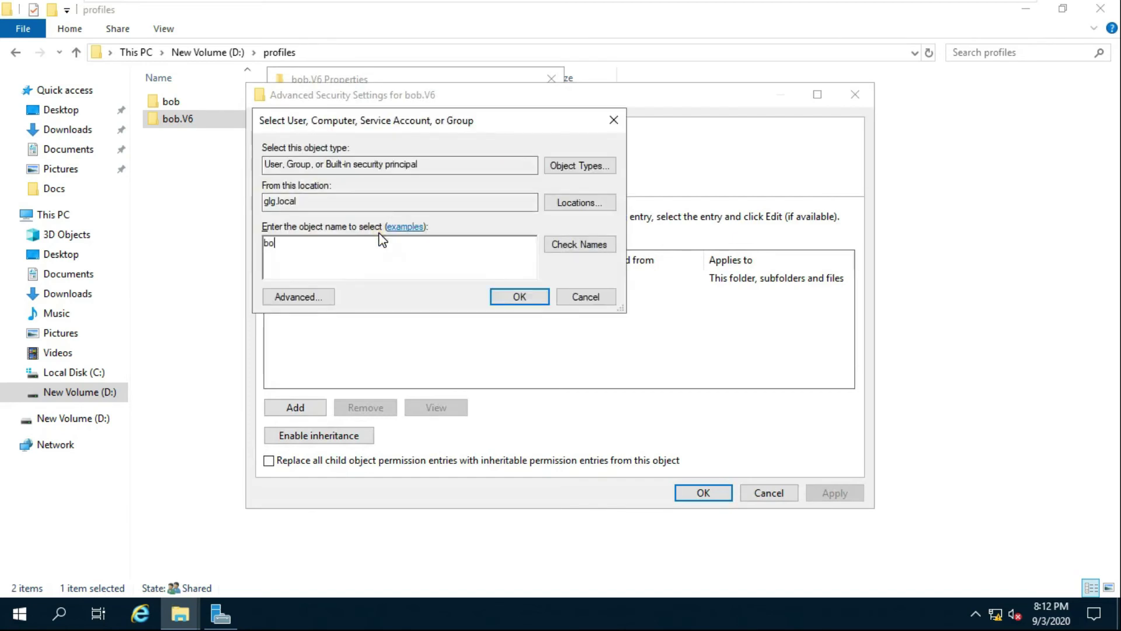
{"action": "type", "text": "b"}
{"action": "left_click", "coordinate": [576, 246]}
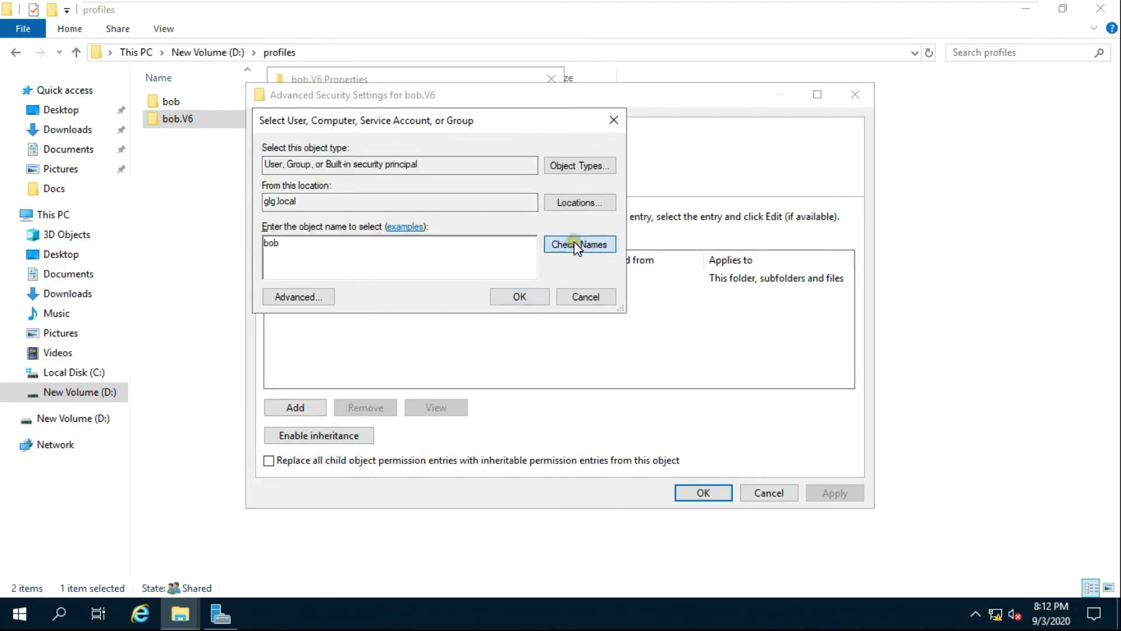
{"action": "left_click", "coordinate": [523, 298]}
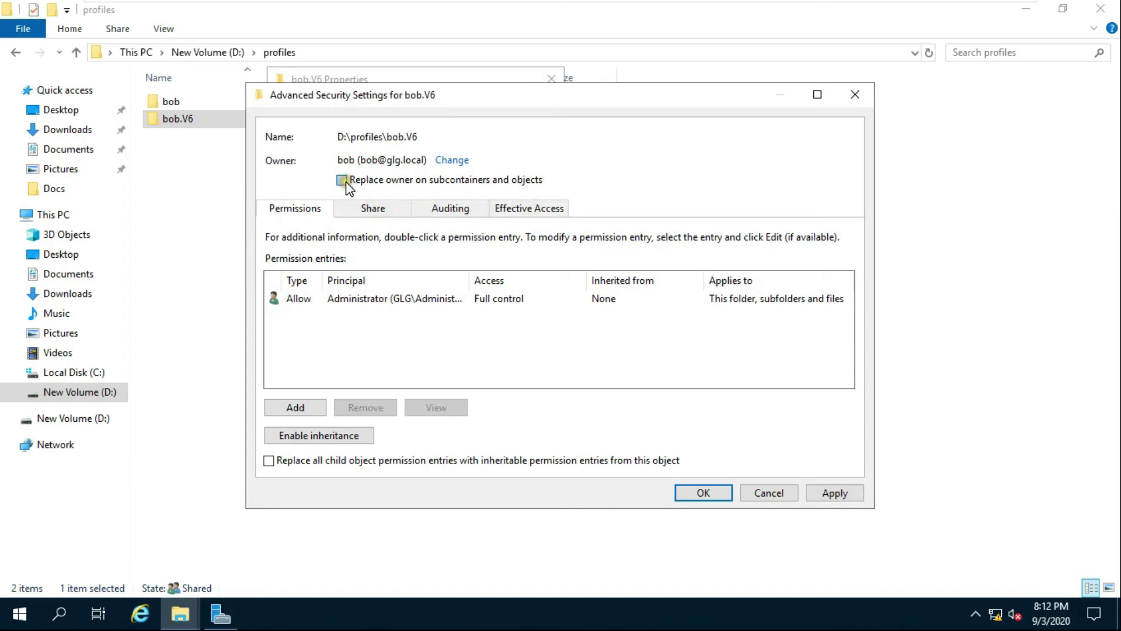
{"action": "left_click", "coordinate": [346, 182]}
{"action": "left_click", "coordinate": [822, 493]}
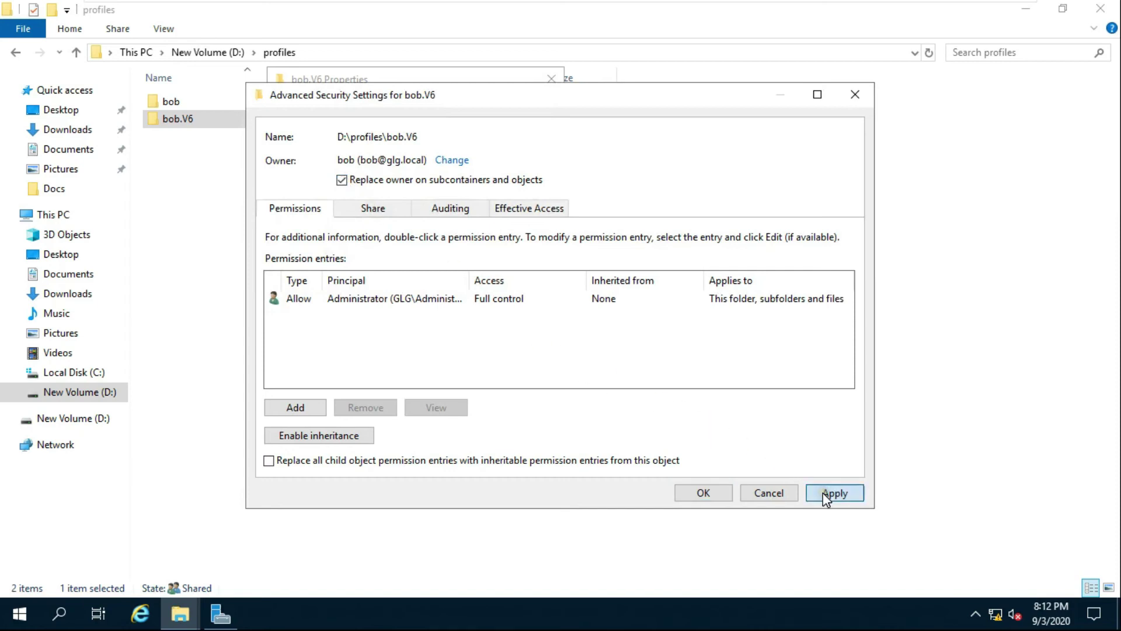
{"action": "left_click", "coordinate": [684, 372]}
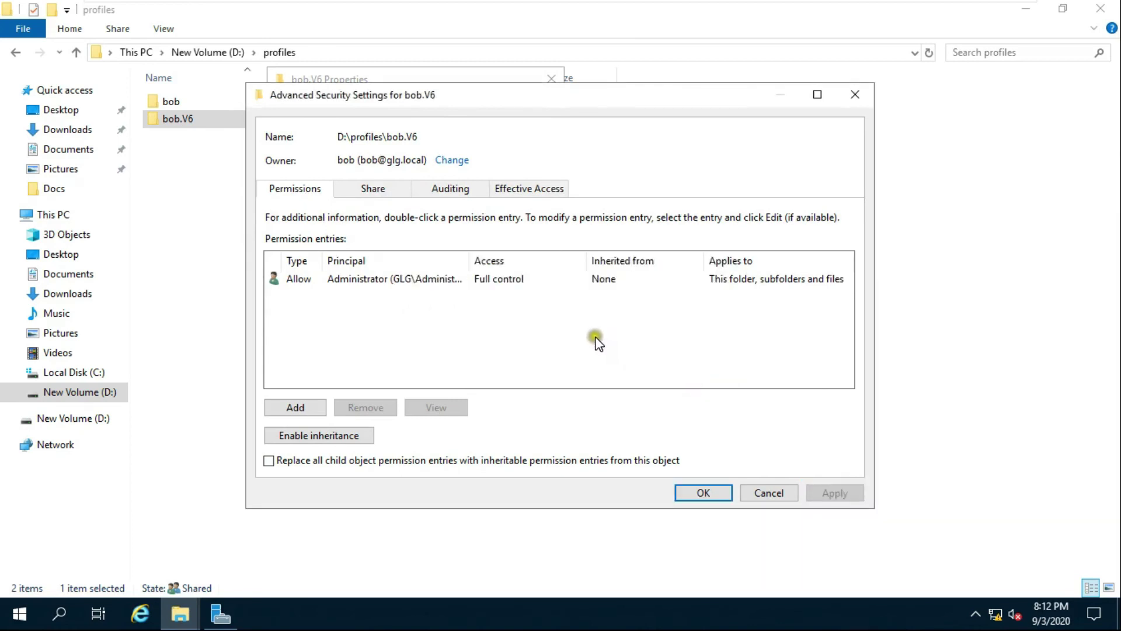
Remove the Administrator permission entry and add a new entry with bob as principal.
{"action": "left_click", "coordinate": [368, 279]}
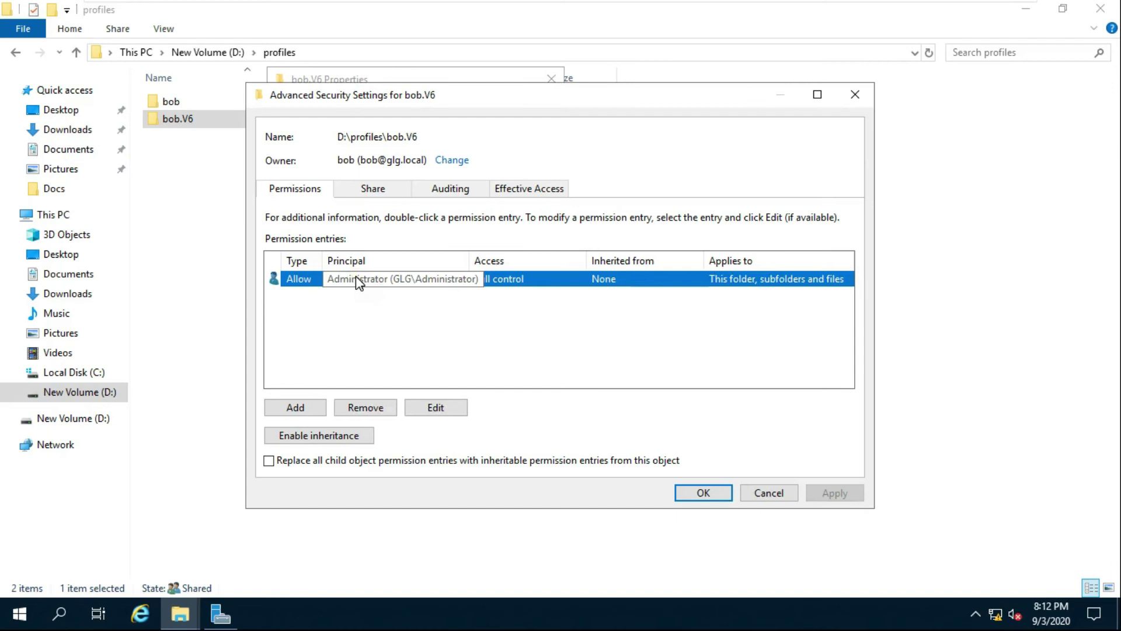
{"action": "left_click", "coordinate": [388, 409]}
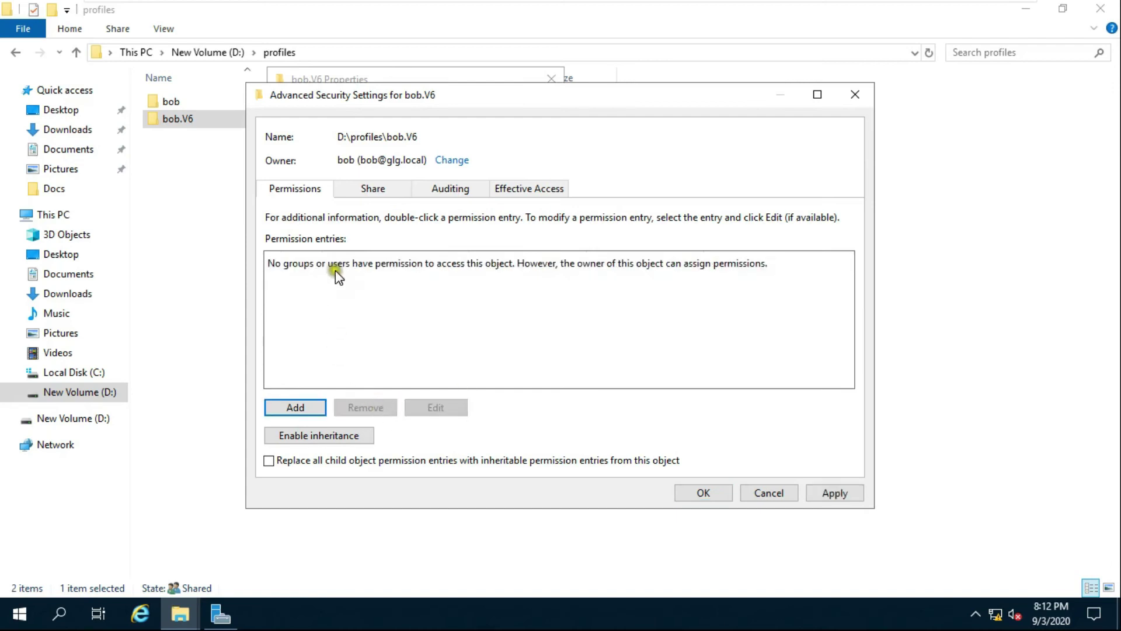
{"action": "left_click", "coordinate": [291, 403]}
{"action": "left_click", "coordinate": [292, 411]}
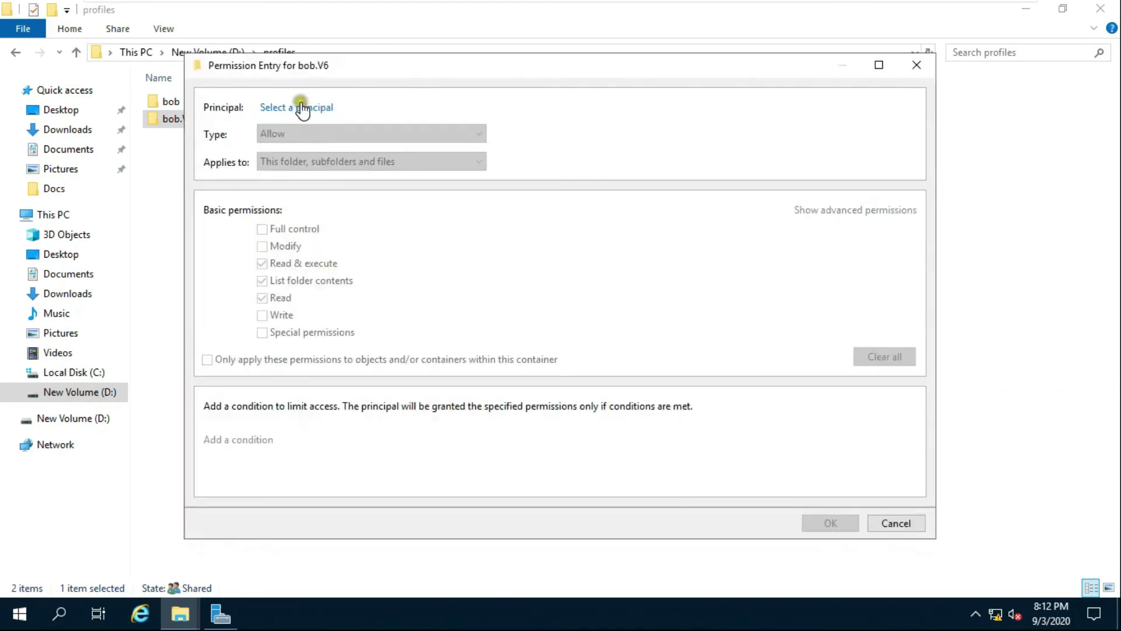
{"action": "left_click", "coordinate": [301, 108]}
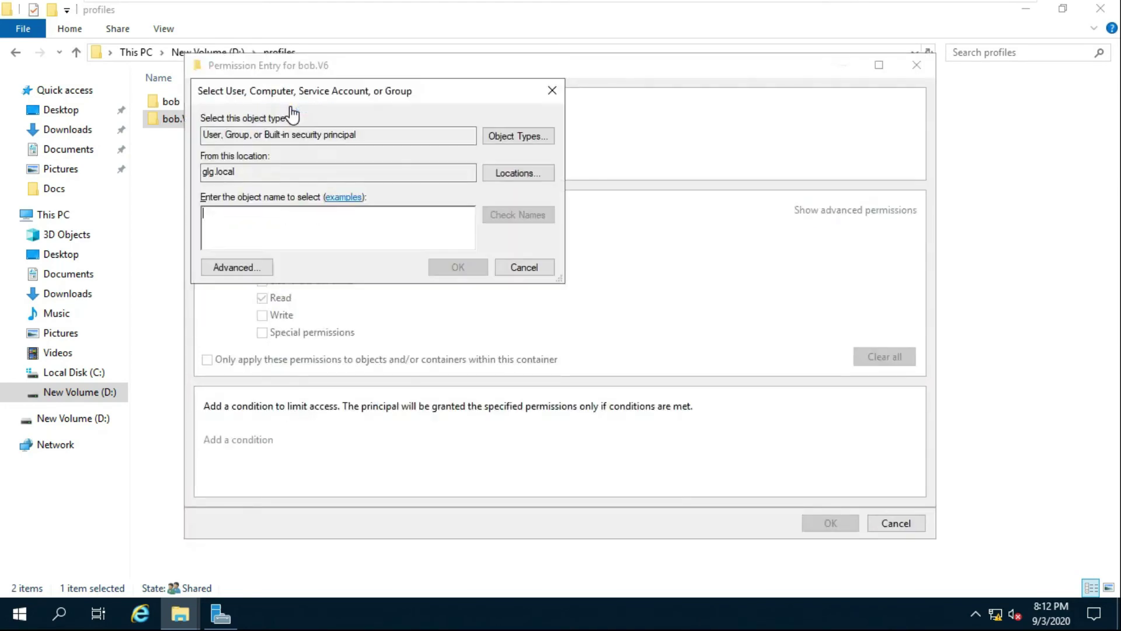
{"action": "type", "text": "bob"}
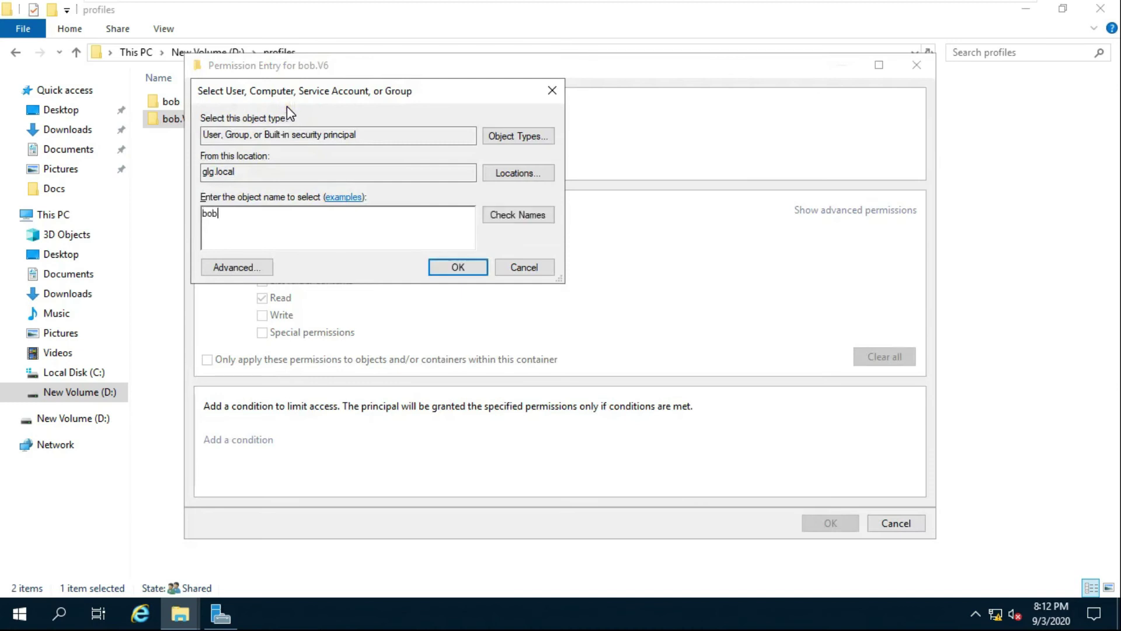
{"action": "left_click", "coordinate": [521, 221]}
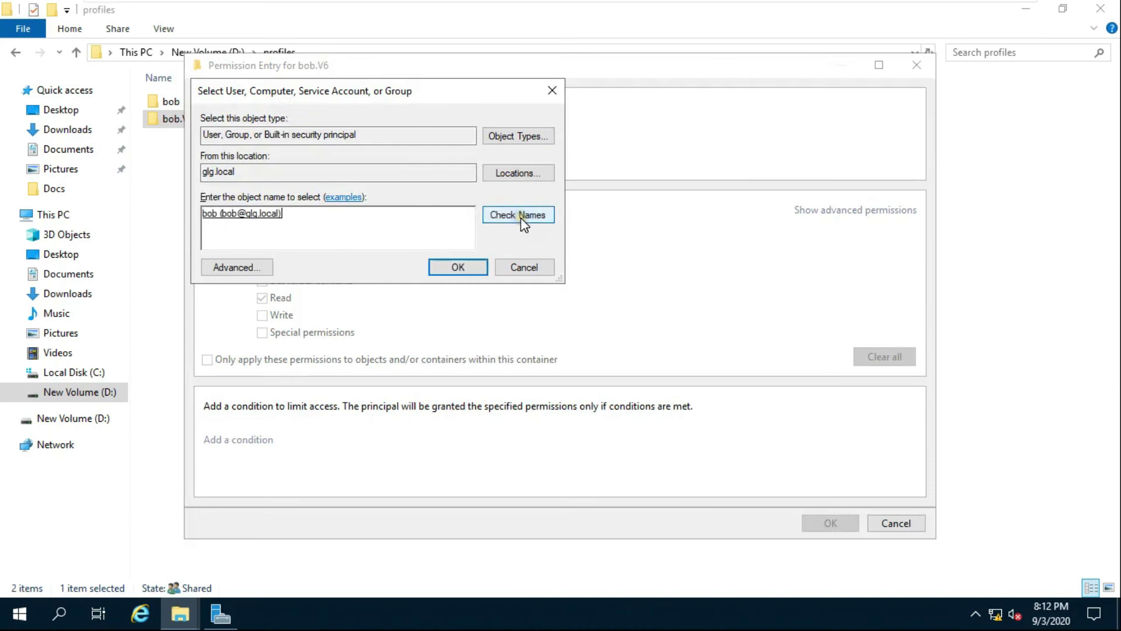
{"action": "left_click", "coordinate": [457, 266]}
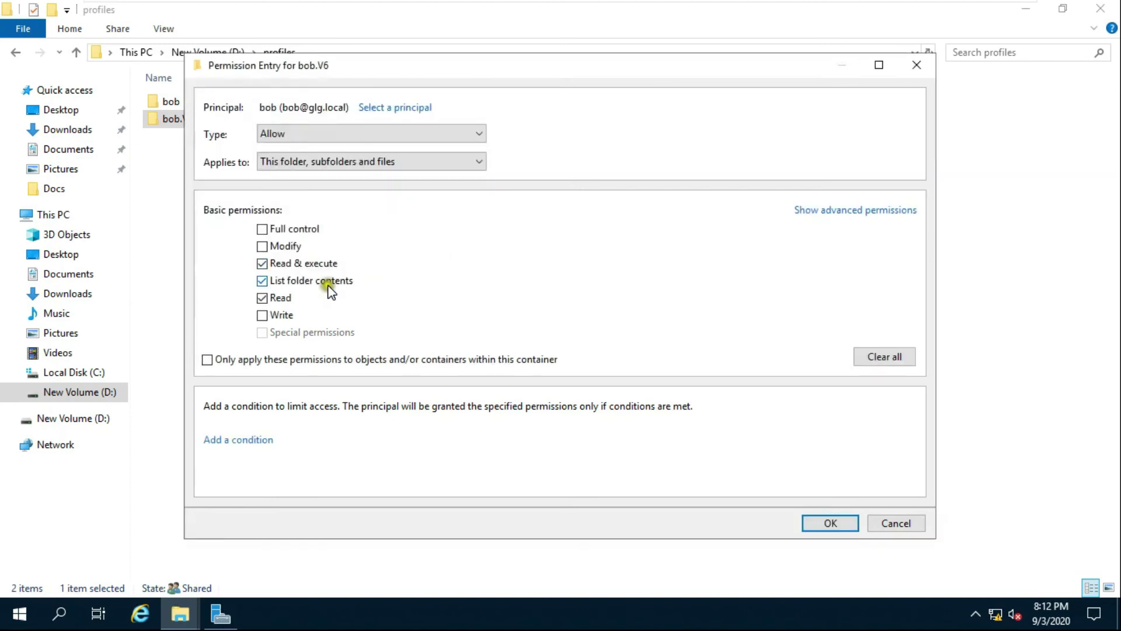
Grant bob Full control and save through Advanced Security Settings and Properties.
{"action": "left_click", "coordinate": [262, 229]}
{"action": "left_click", "coordinate": [816, 518]}
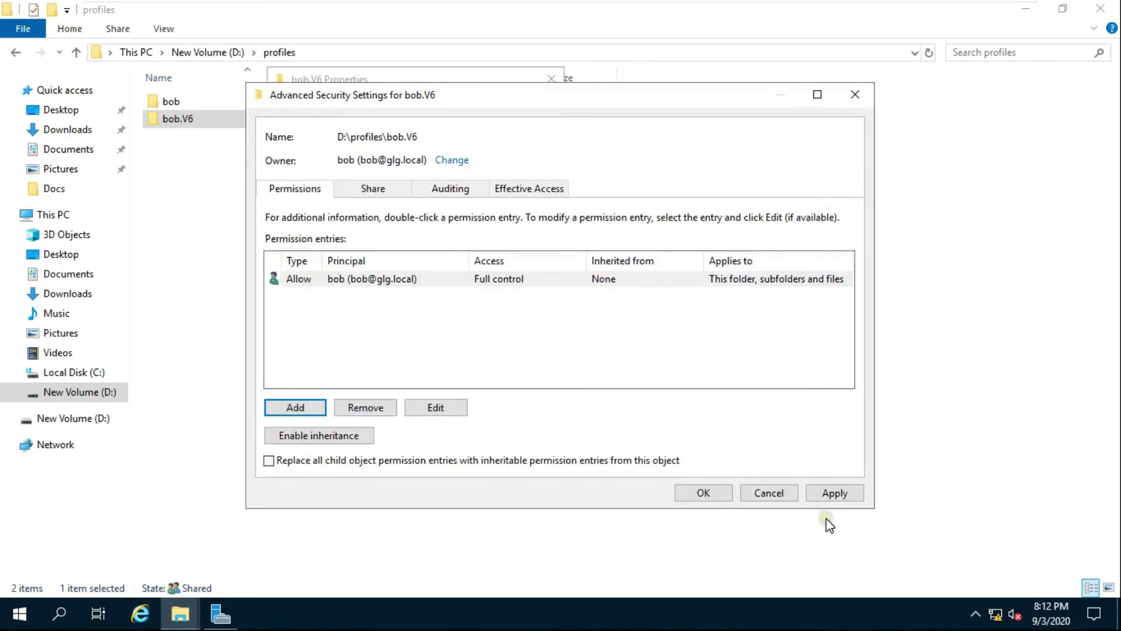
{"action": "left_click", "coordinate": [703, 493]}
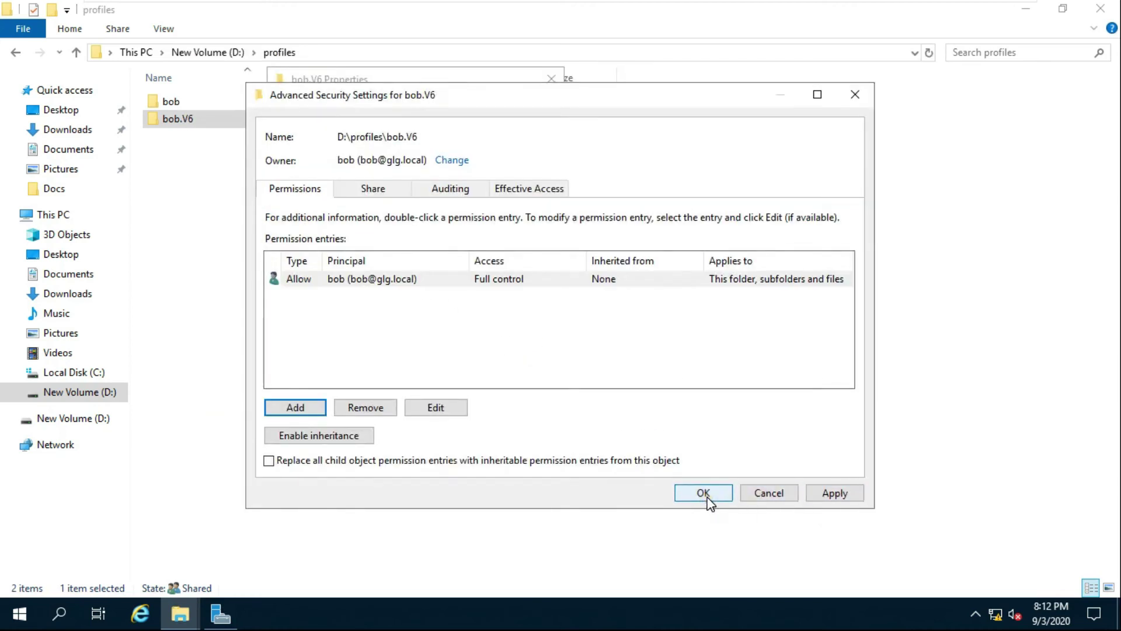
{"action": "left_click", "coordinate": [704, 493]}
{"action": "left_click", "coordinate": [400, 444]}
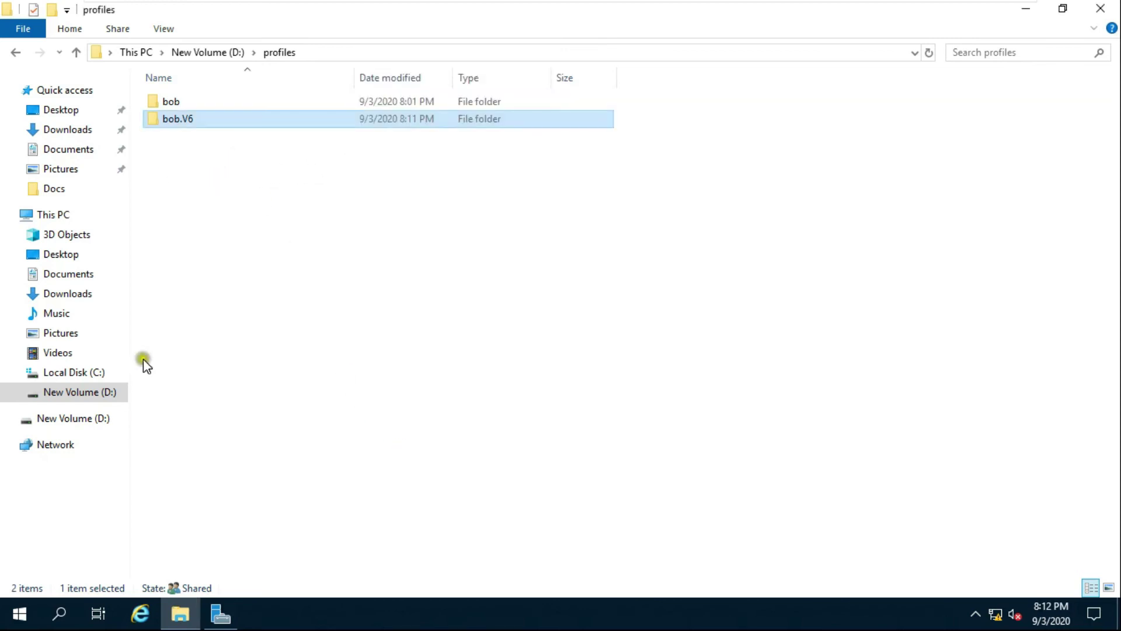
Refresh group policy on the server by running gpupdate from the Run dialog.
{"action": "right_click", "coordinate": [24, 616]}
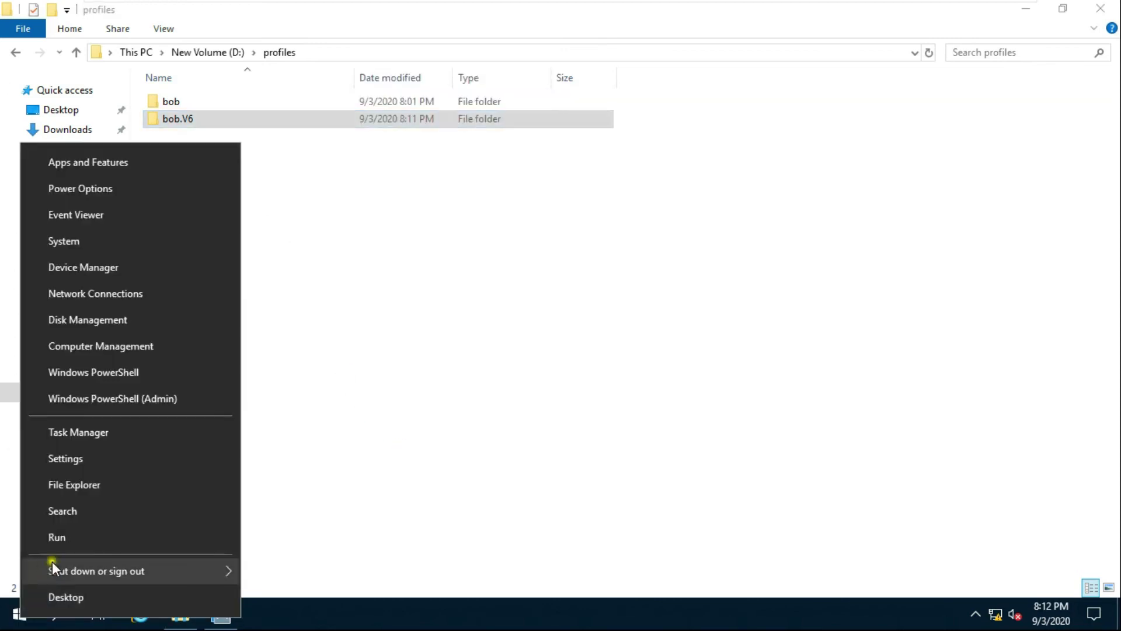
{"action": "left_click", "coordinate": [65, 539]}
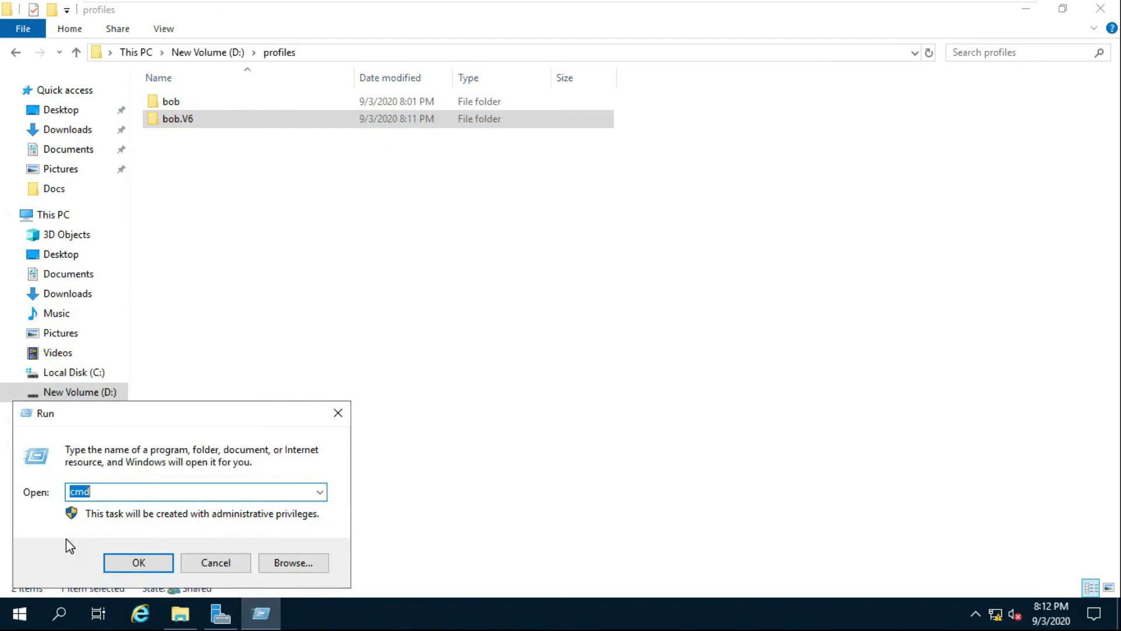
{"action": "type", "text": "gpupdate"}
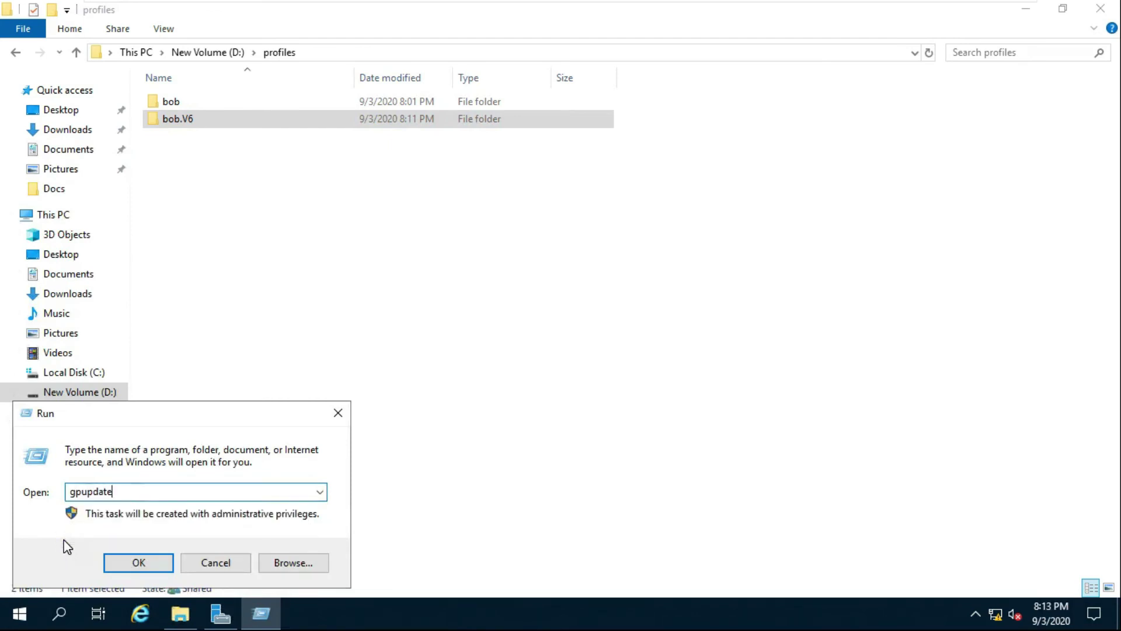
{"action": "key", "text": "Return"}
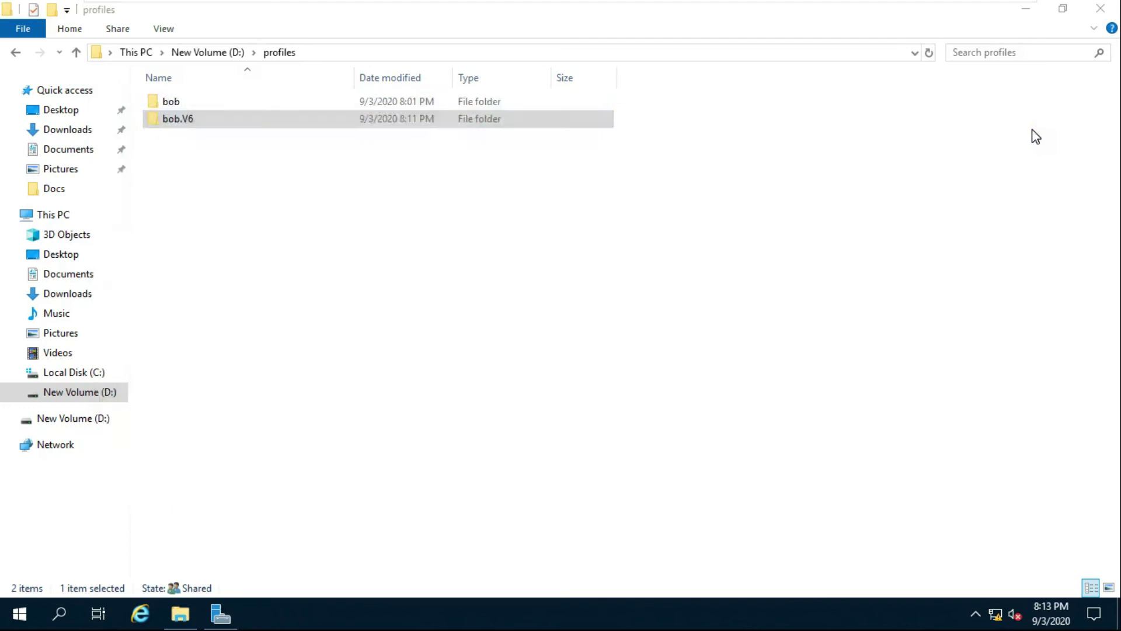
{"action": "left_click", "coordinate": [811, 183]}
Hide hidden files and protected operating system files again, then close the profiles window.
{"action": "left_click", "coordinate": [959, 94]}
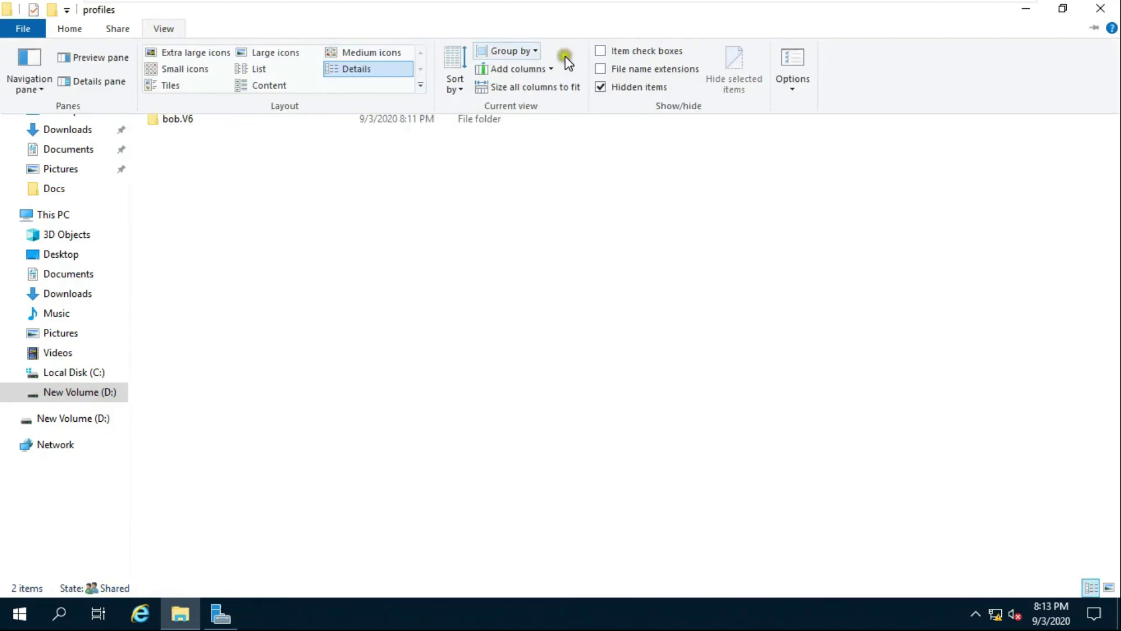
{"action": "left_click", "coordinate": [795, 73]}
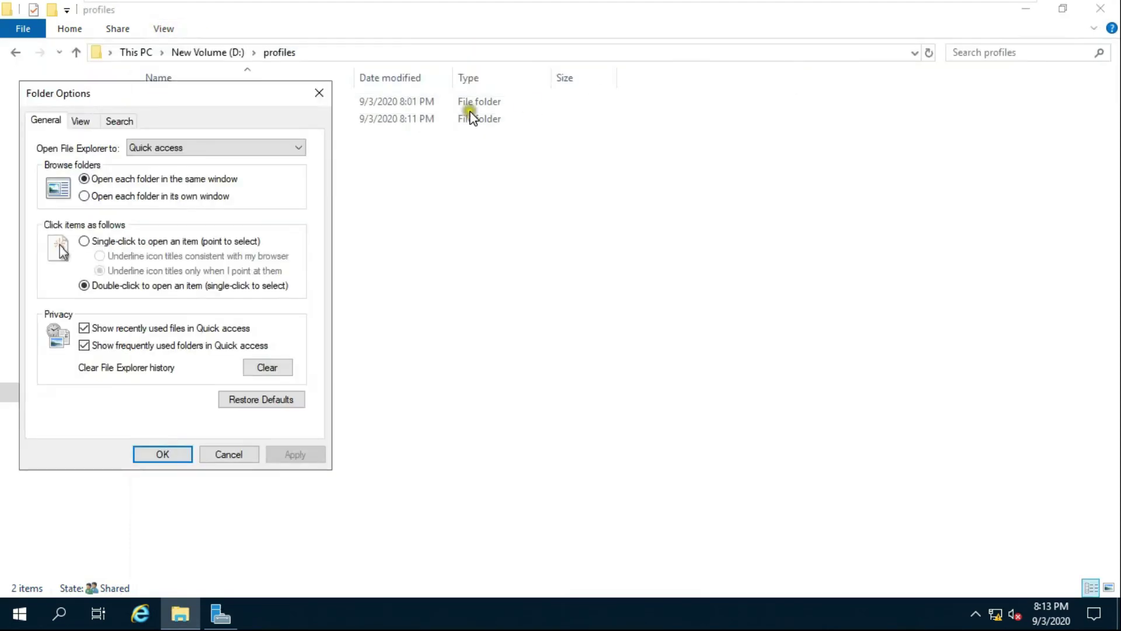
{"action": "left_click", "coordinate": [81, 121]}
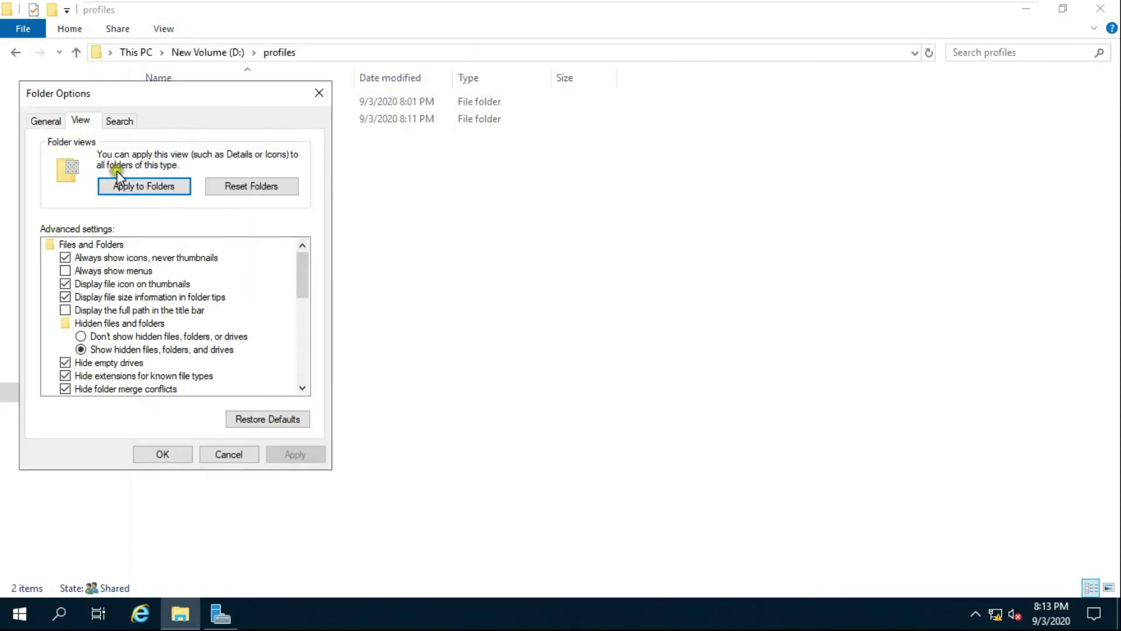
{"action": "left_click", "coordinate": [115, 338]}
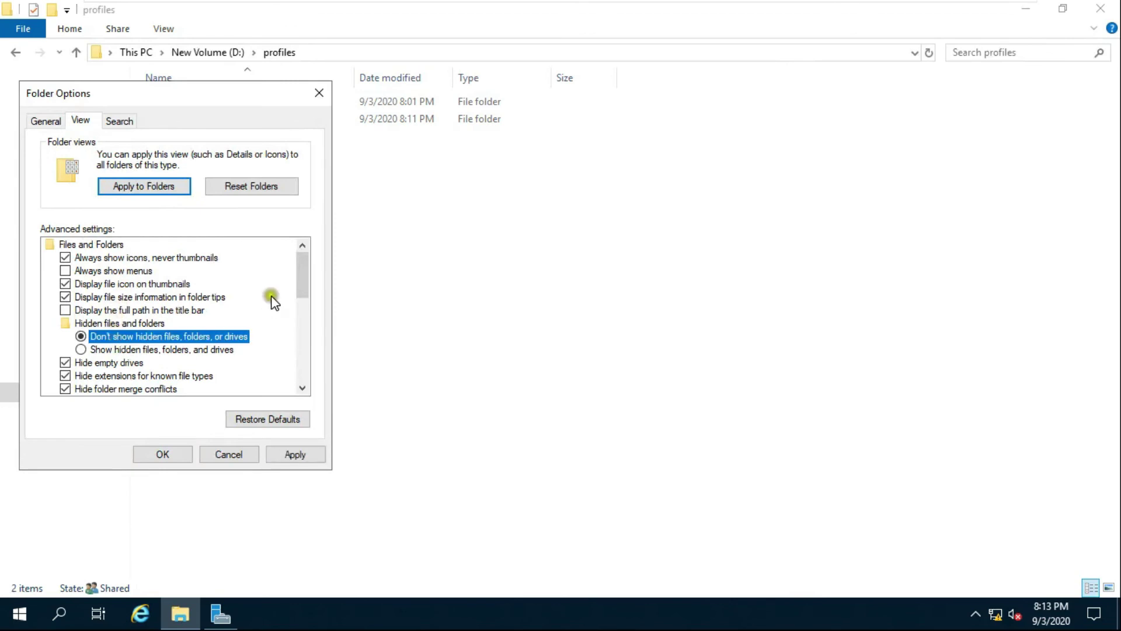
{"action": "left_click_drag", "start_coordinate": [307, 279], "coordinate": [296, 303]}
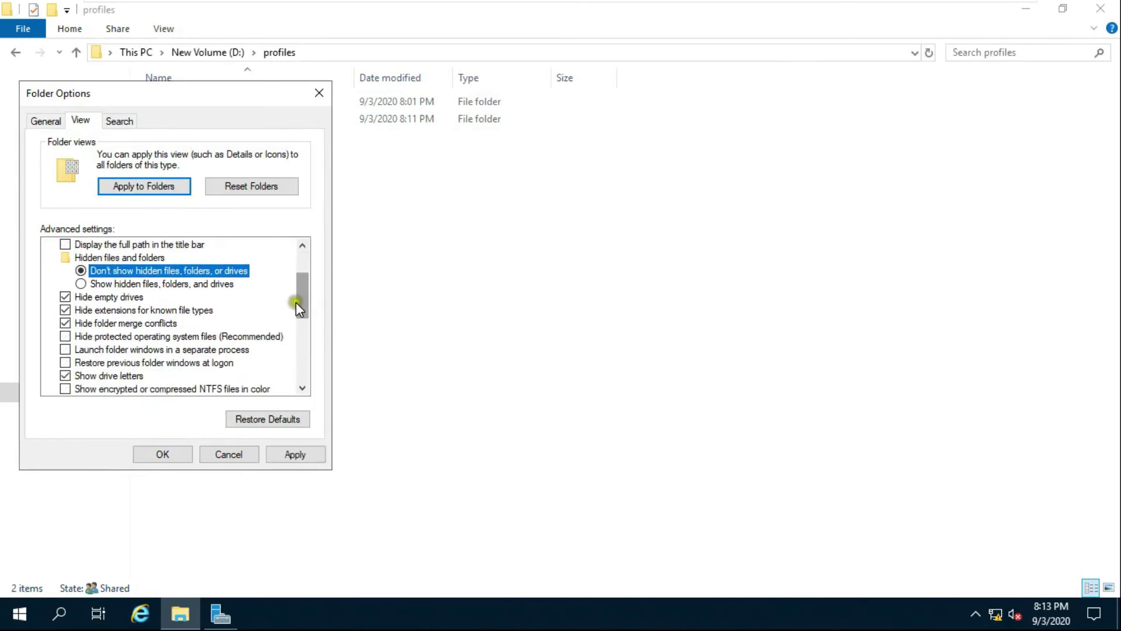
{"action": "left_click", "coordinate": [64, 336]}
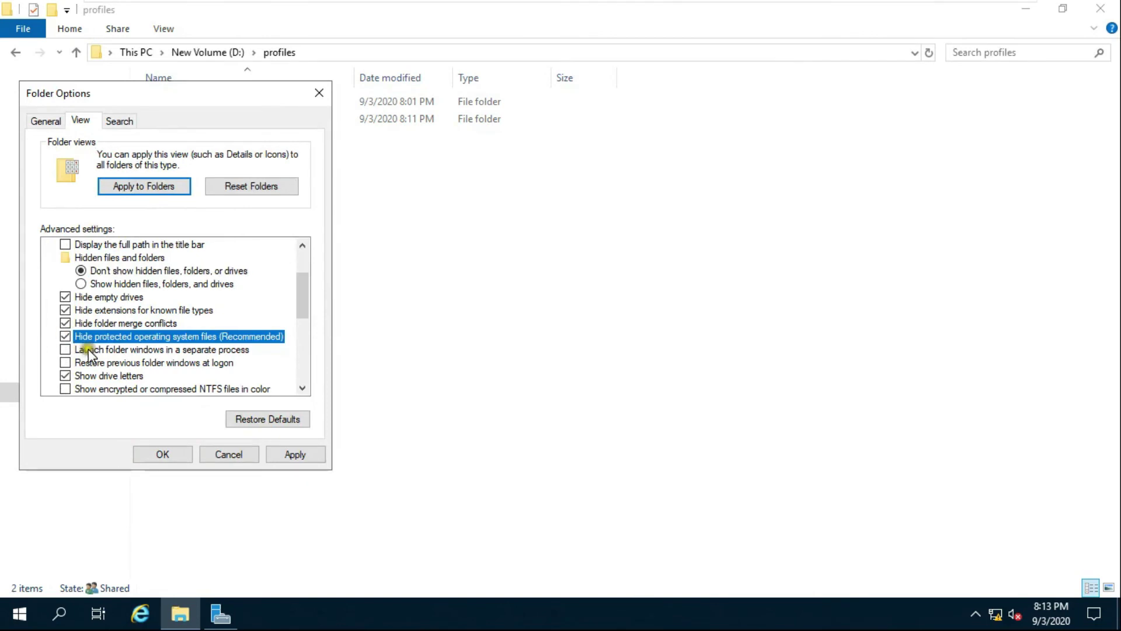
{"action": "left_click", "coordinate": [285, 456]}
{"action": "left_click", "coordinate": [163, 455]}
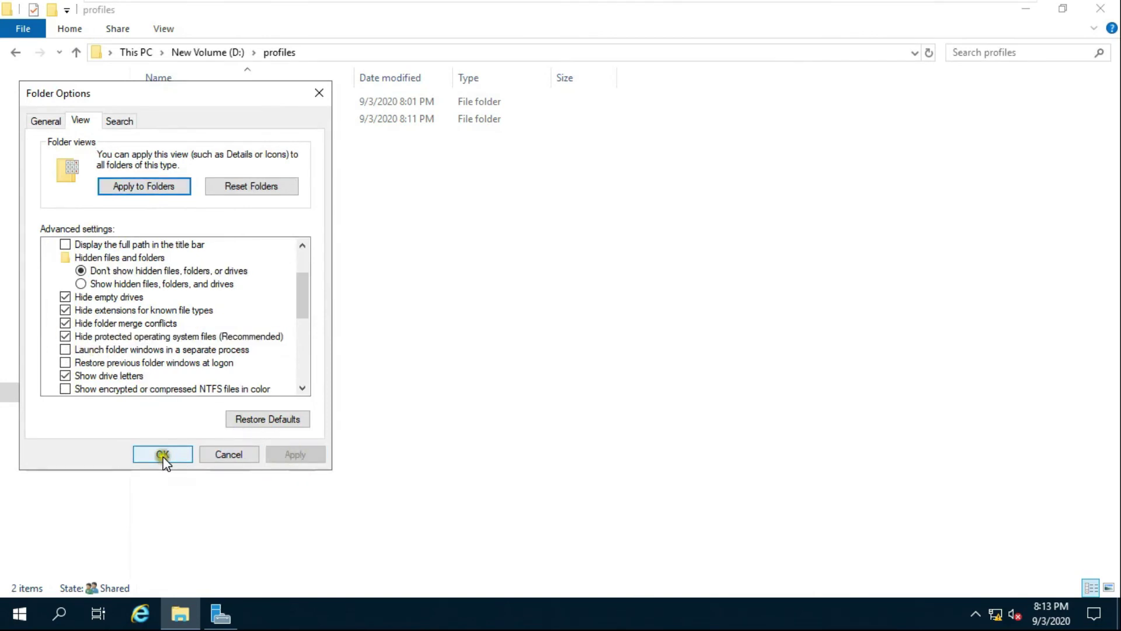
{"action": "left_click", "coordinate": [1115, 12]}
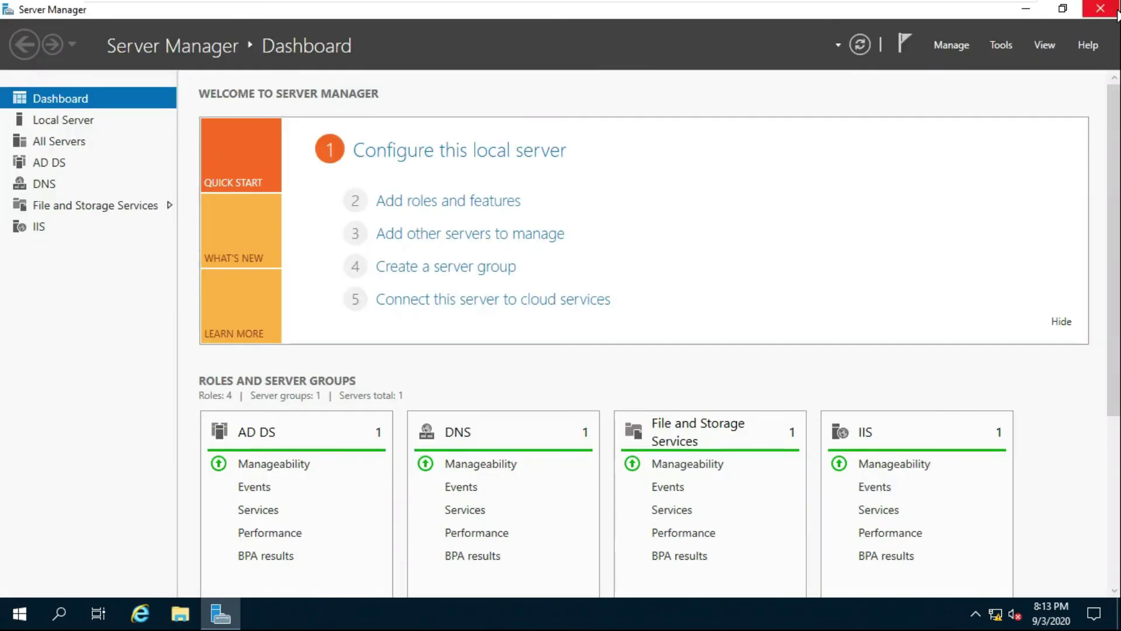
Switch to the Windows 10 x64 client and sign in as bob with his password.
{"action": "mouse_move", "coordinate": [459, 2]}
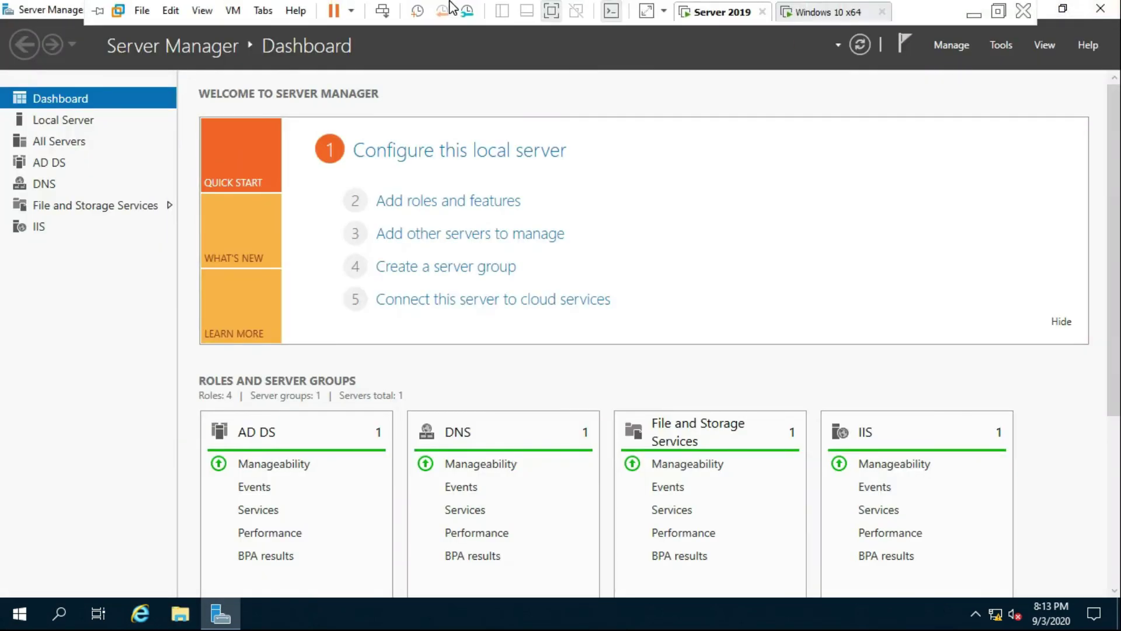
{"action": "left_click", "coordinate": [788, 12]}
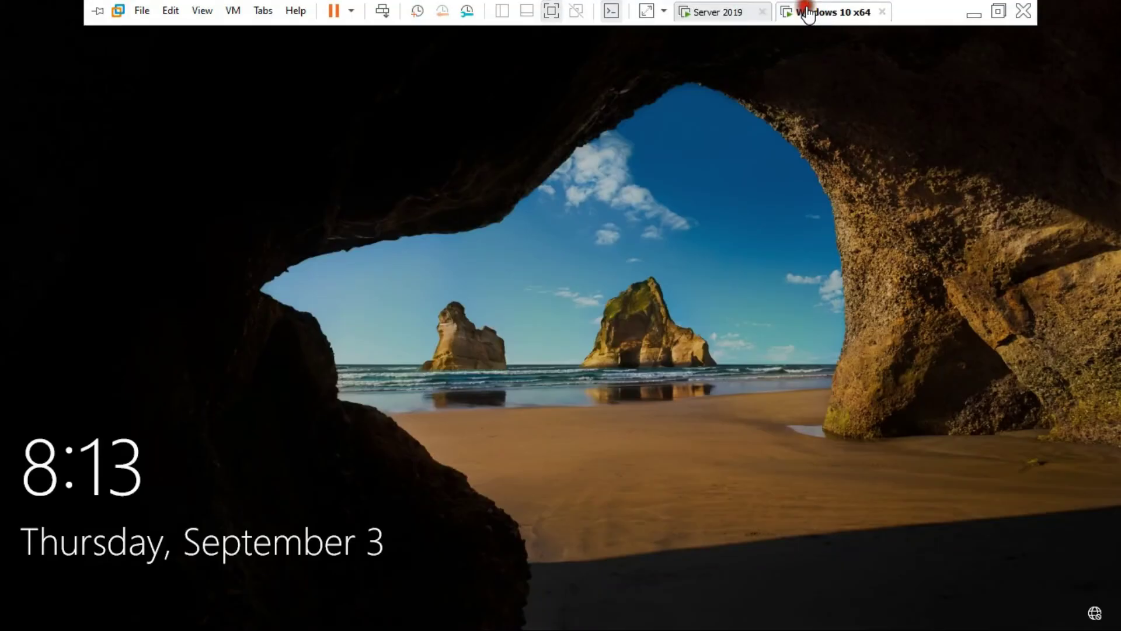
{"action": "left_click", "coordinate": [517, 405]}
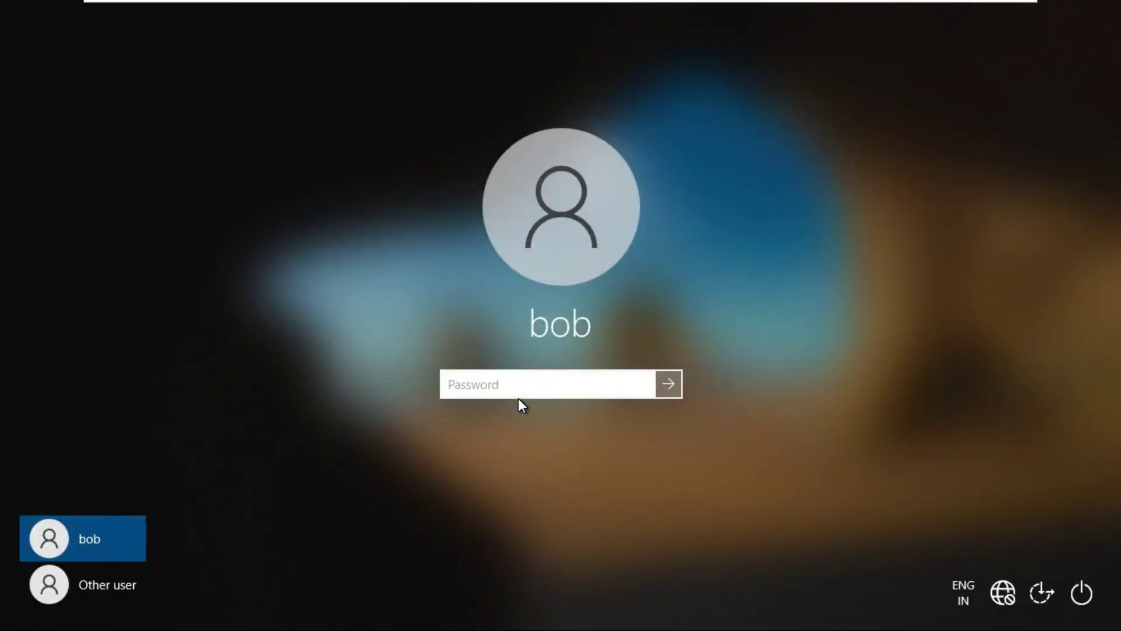
{"action": "type", "text": "12345678"}
{"action": "key", "text": "Return"}
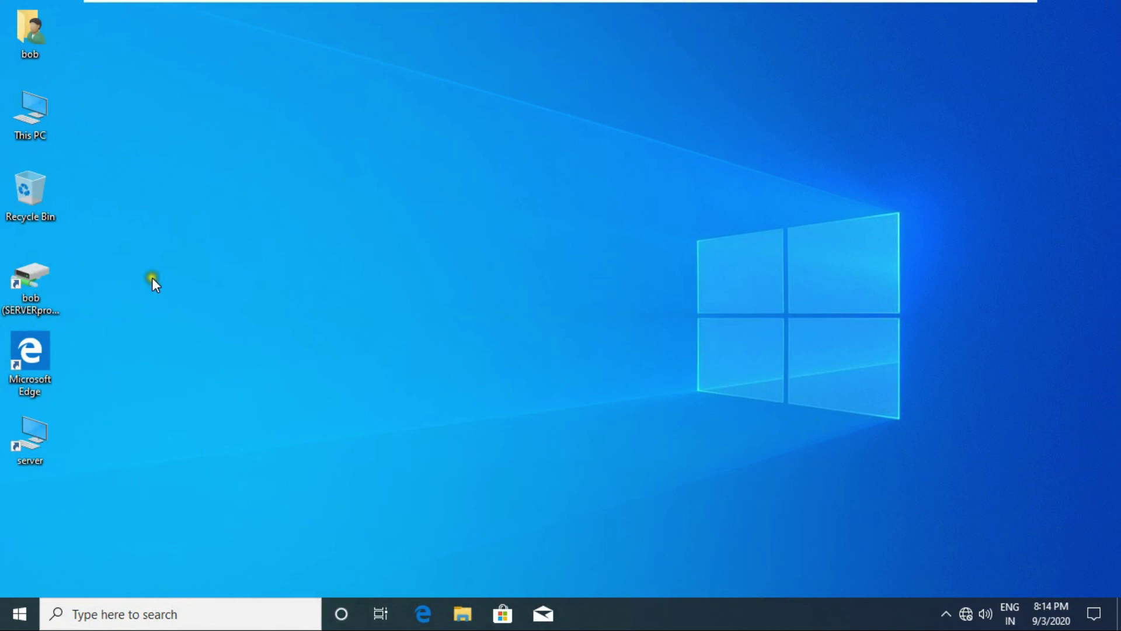
Launch System Properties by running sysdm.cpl from the Run dialog.
{"action": "right_click", "coordinate": [17, 613]}
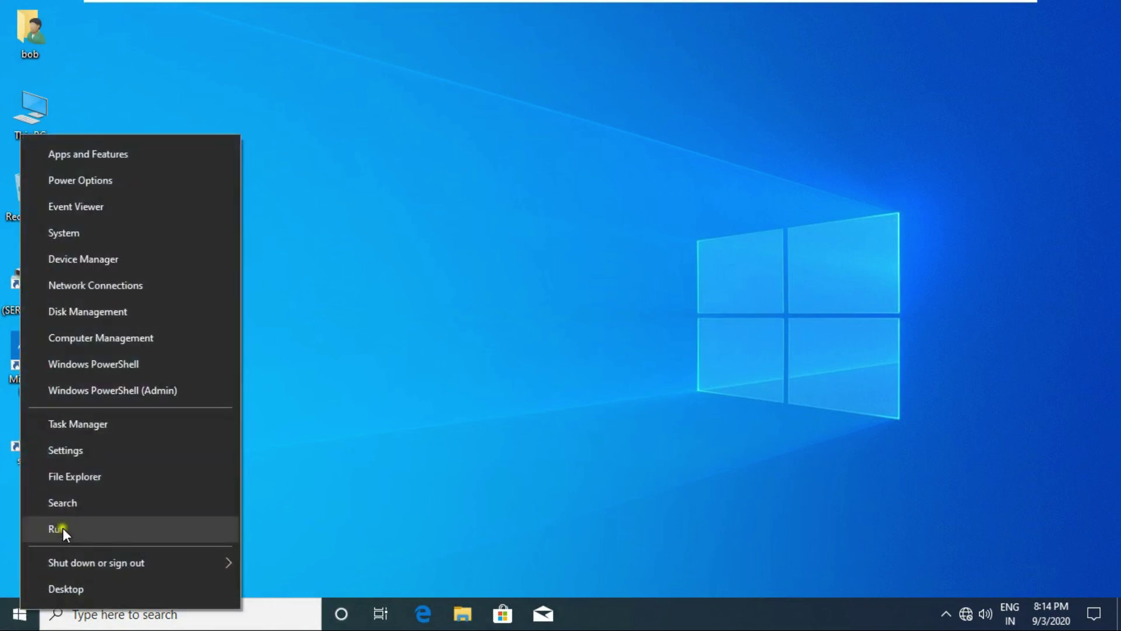
{"action": "left_click", "coordinate": [62, 528]}
{"action": "type", "text": "s"}
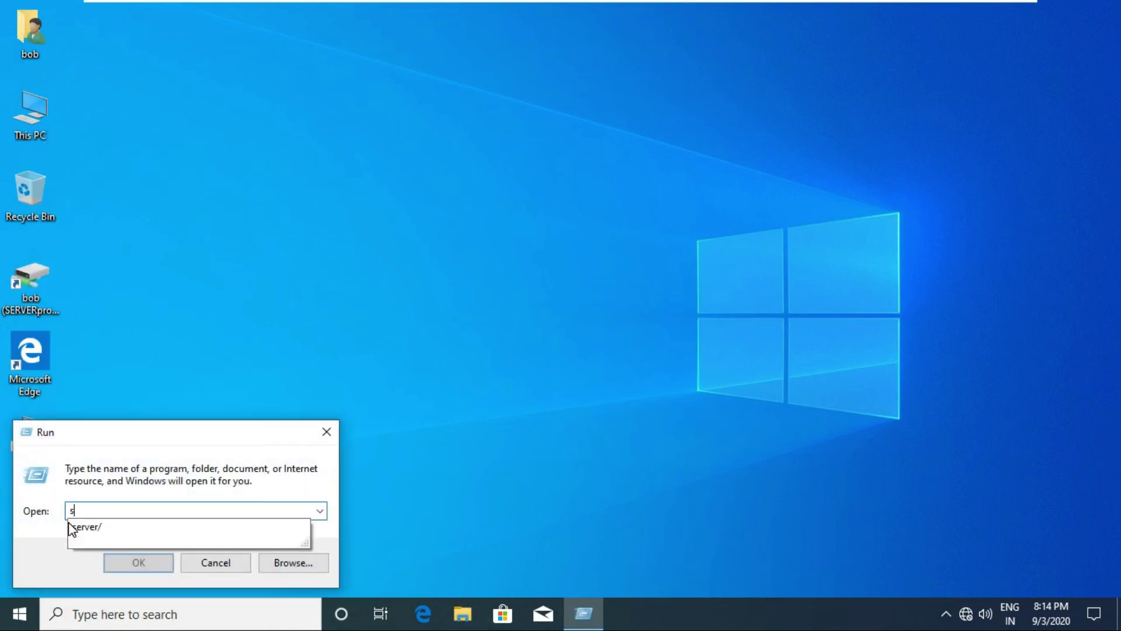
{"action": "type", "text": "ysd"}
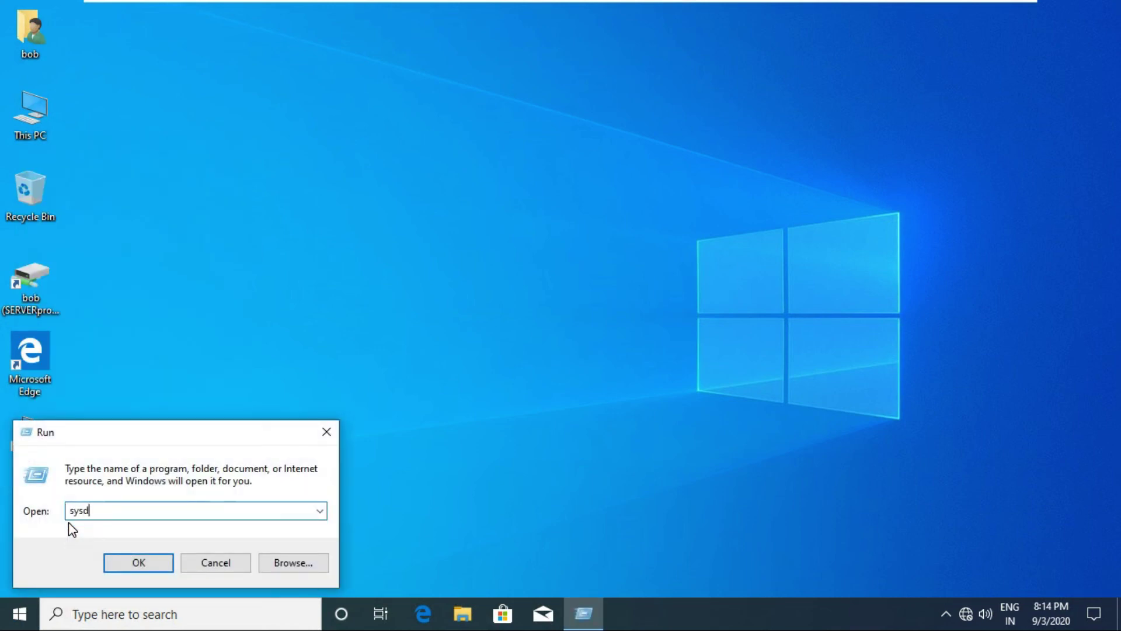
{"action": "type", "text": "m.cpl"}
{"action": "key", "text": "Return"}
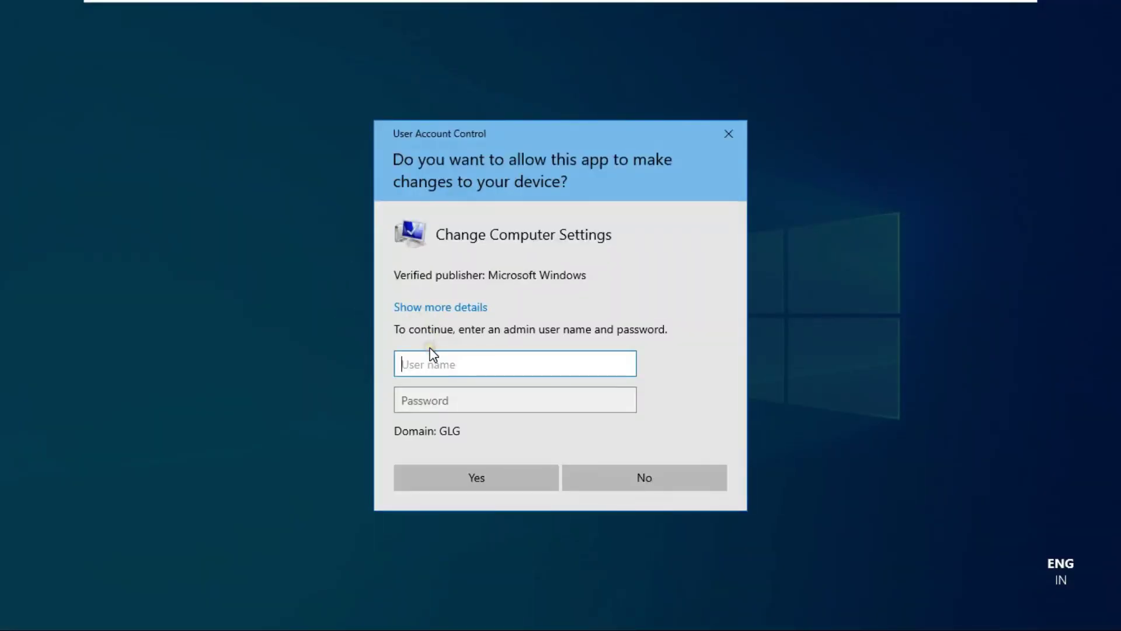
Enter the administrator account name and password in the UAC prompt to allow it.
{"action": "type", "text": "administrator"}
{"action": "key", "text": "Tab"}
{"action": "type", "text": "•••••••"}
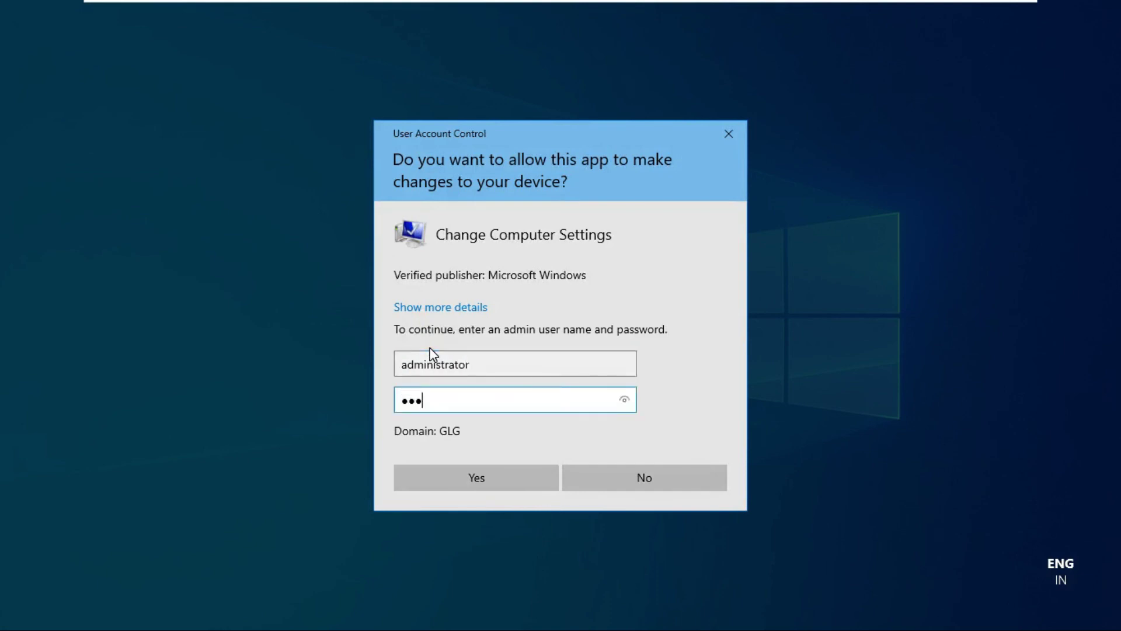
{"action": "key", "text": "Return"}
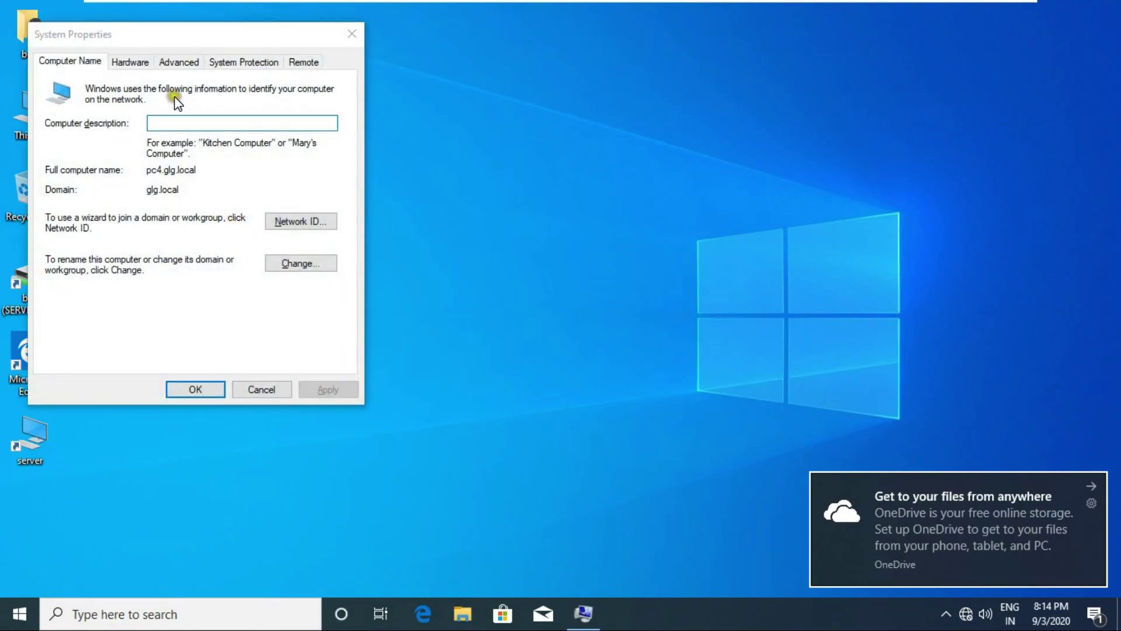
Confirm GLG\bob's 2.70 MB profile is Mandatory under User Profiles, then close both dialogs.
{"action": "left_click", "coordinate": [185, 62]}
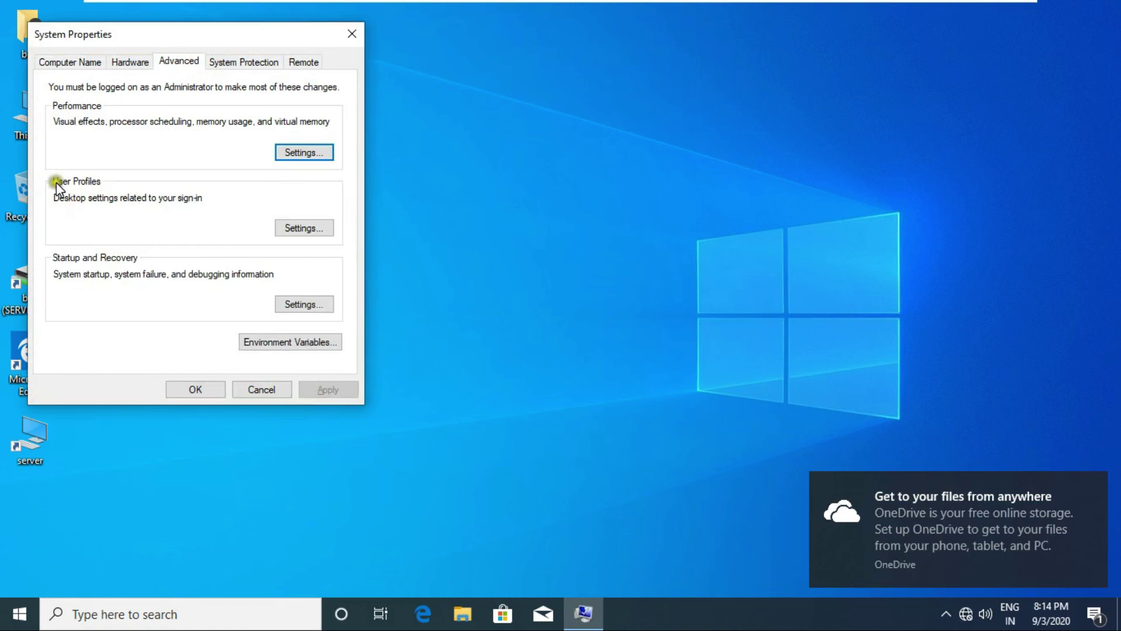
{"action": "left_click", "coordinate": [303, 229]}
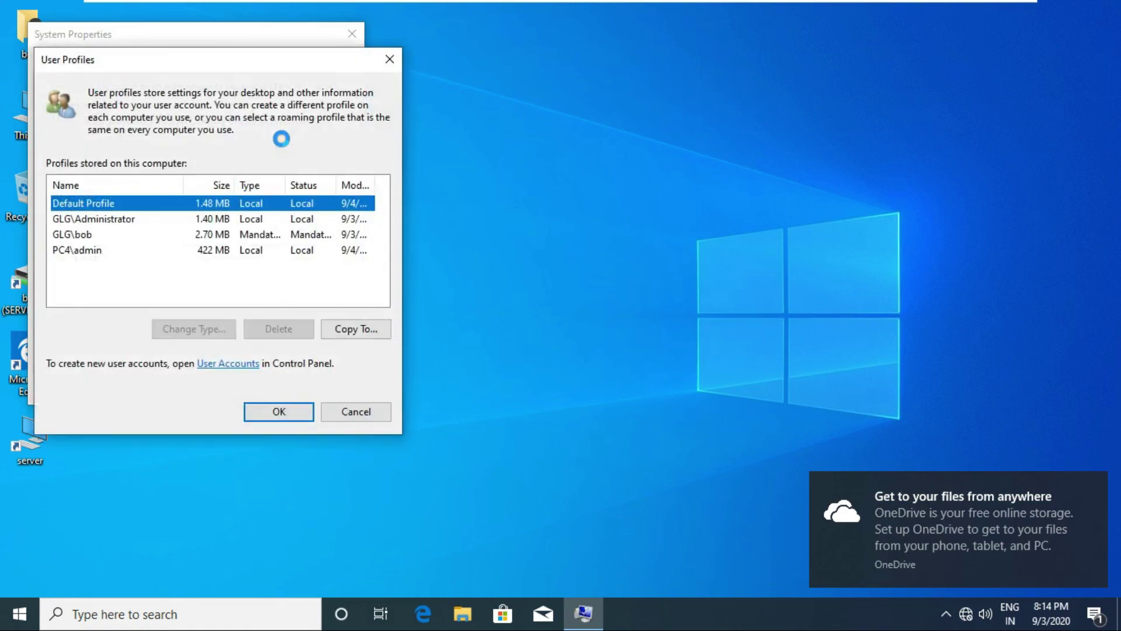
{"action": "left_click", "coordinate": [261, 236]}
{"action": "left_click_drag", "start_coordinate": [284, 185], "coordinate": [314, 185]}
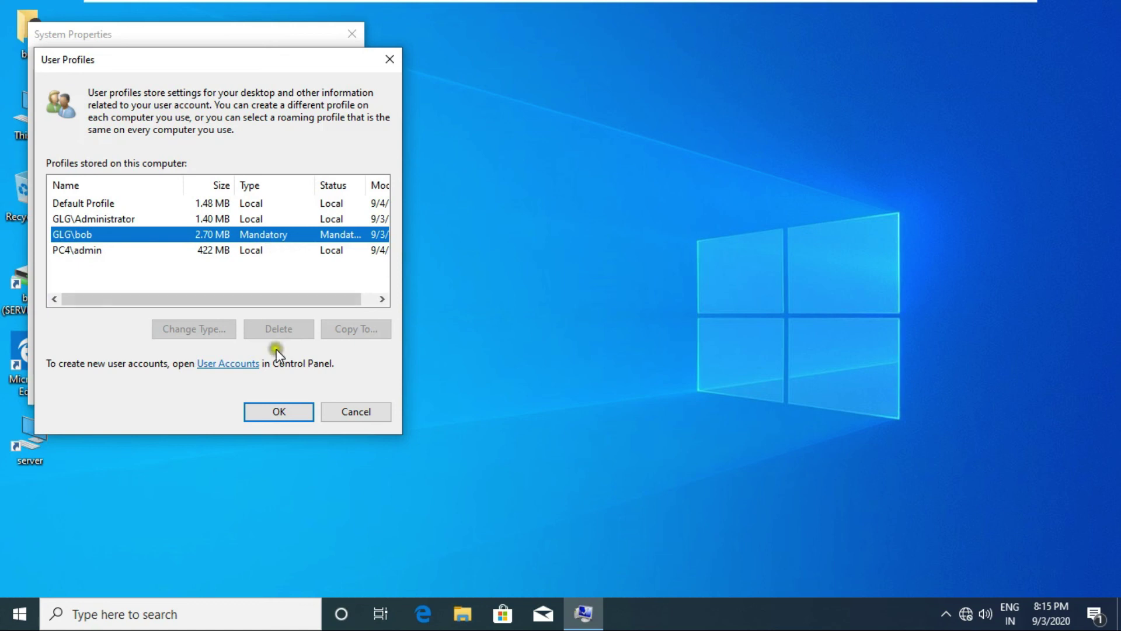
{"action": "left_click", "coordinate": [278, 412]}
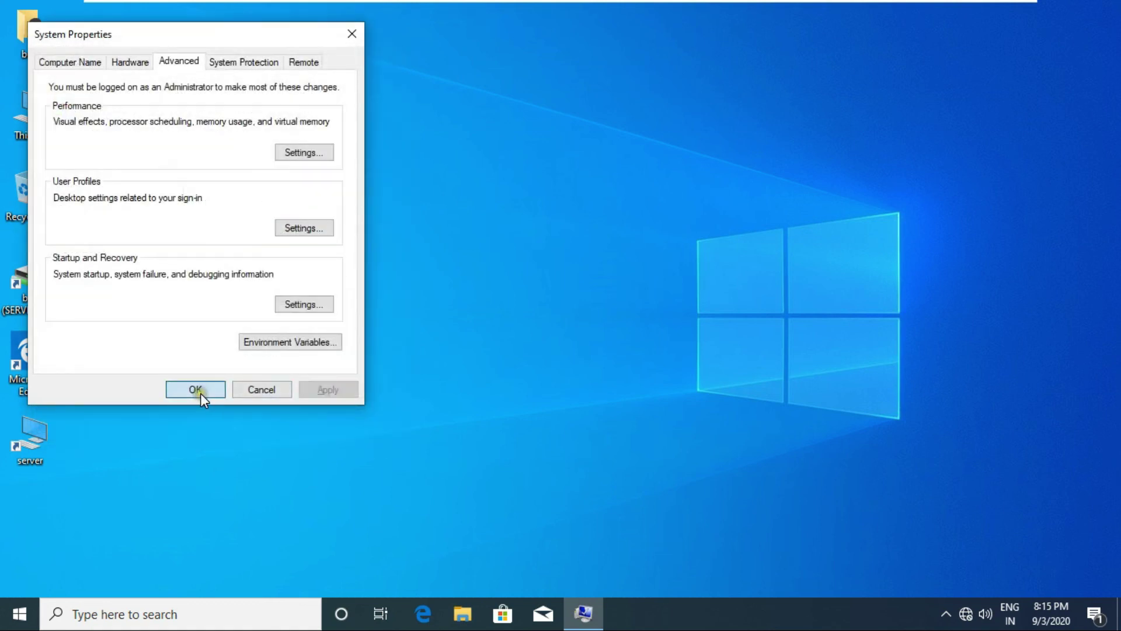
{"action": "left_click", "coordinate": [198, 394]}
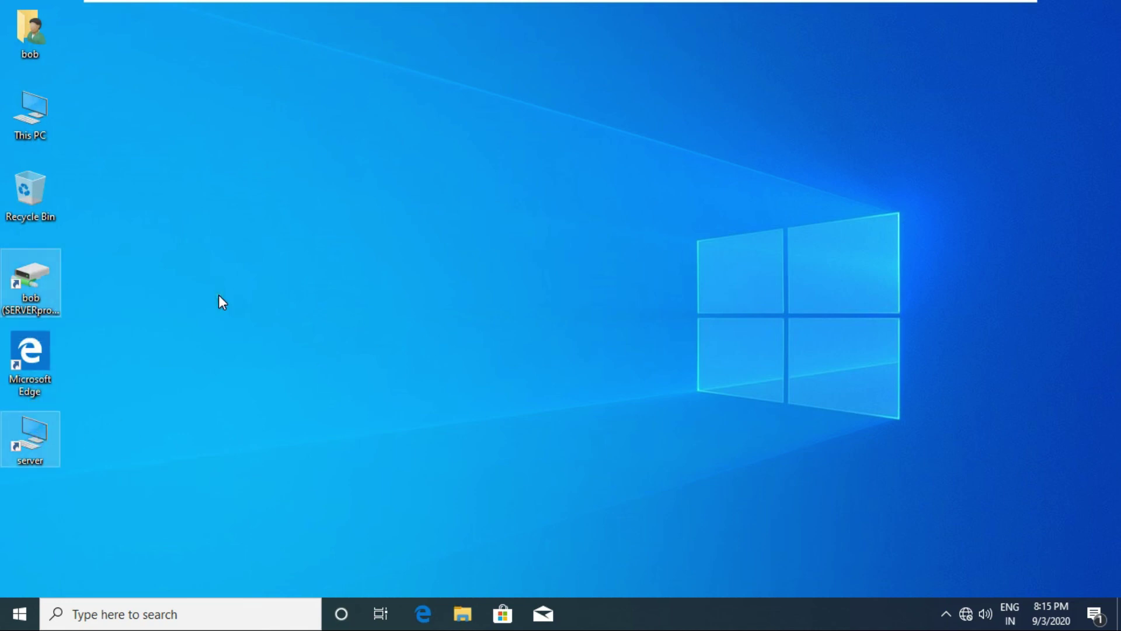
Permanently delete the profiles-drive and server shortcuts, then sign bob out.
{"action": "key", "text": "shift+Delete"}
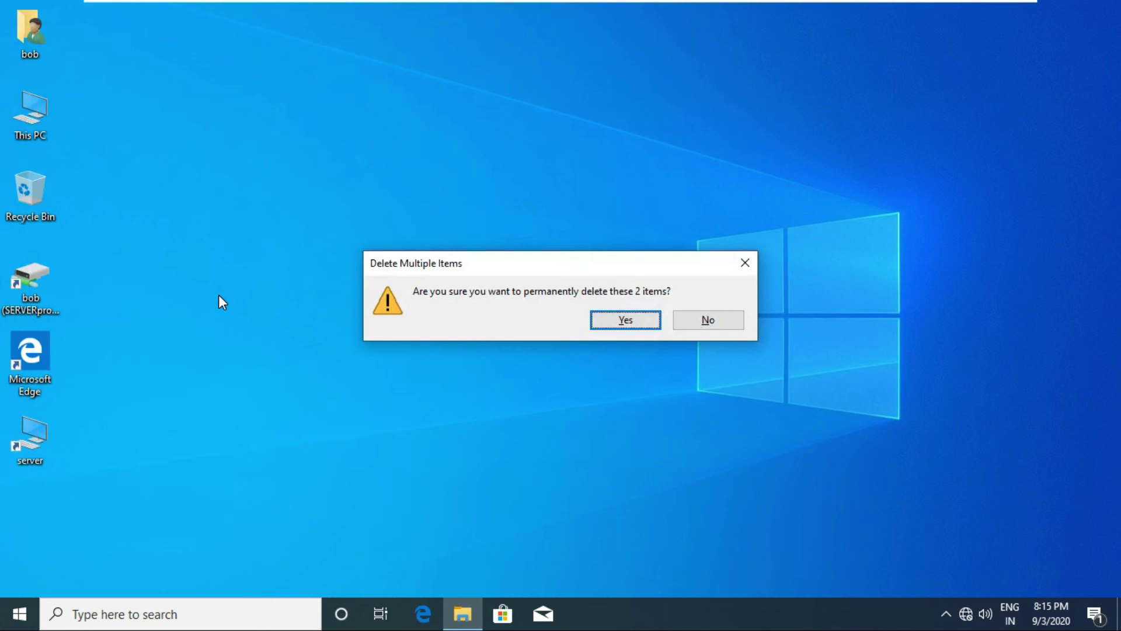
{"action": "key", "text": "Return"}
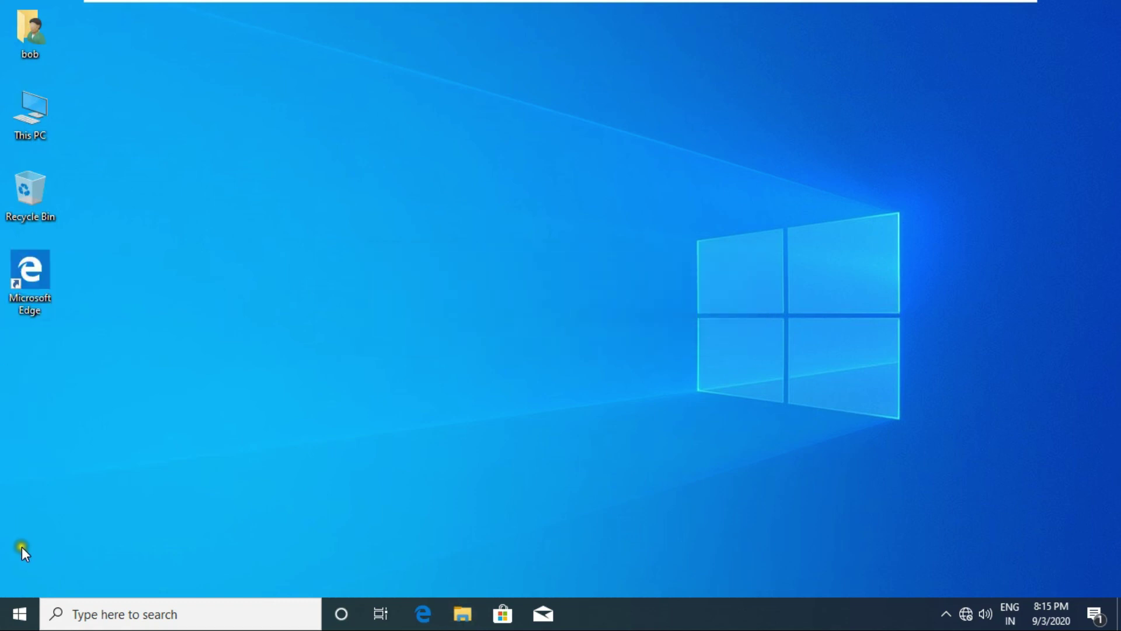
{"action": "right_click", "coordinate": [19, 613]}
{"action": "mouse_move", "coordinate": [184, 557]}
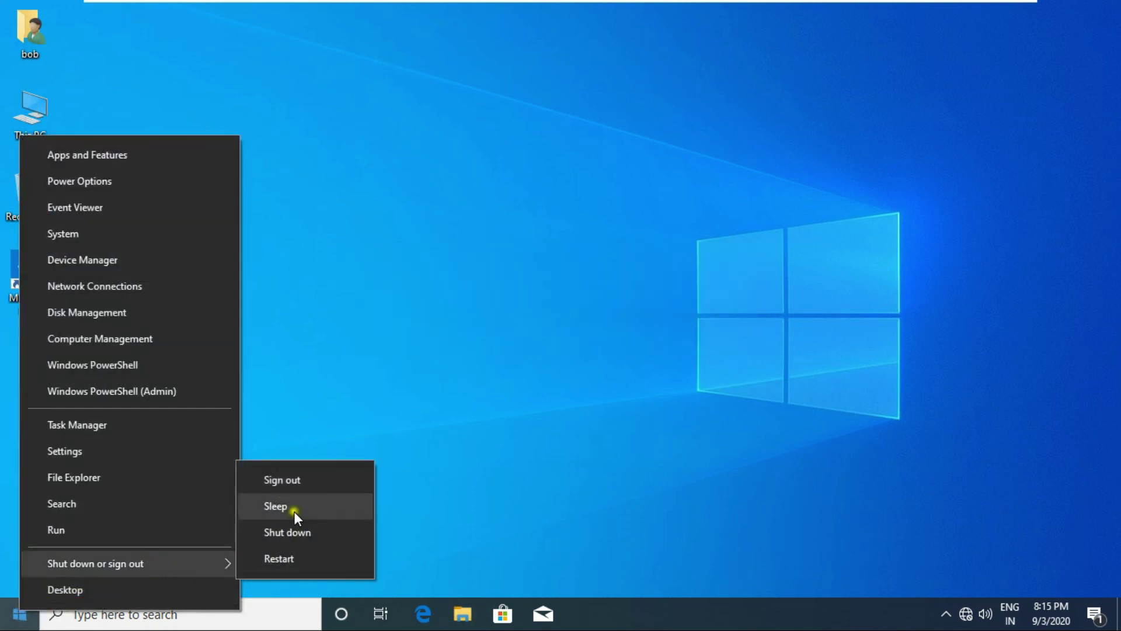
{"action": "left_click", "coordinate": [296, 475]}
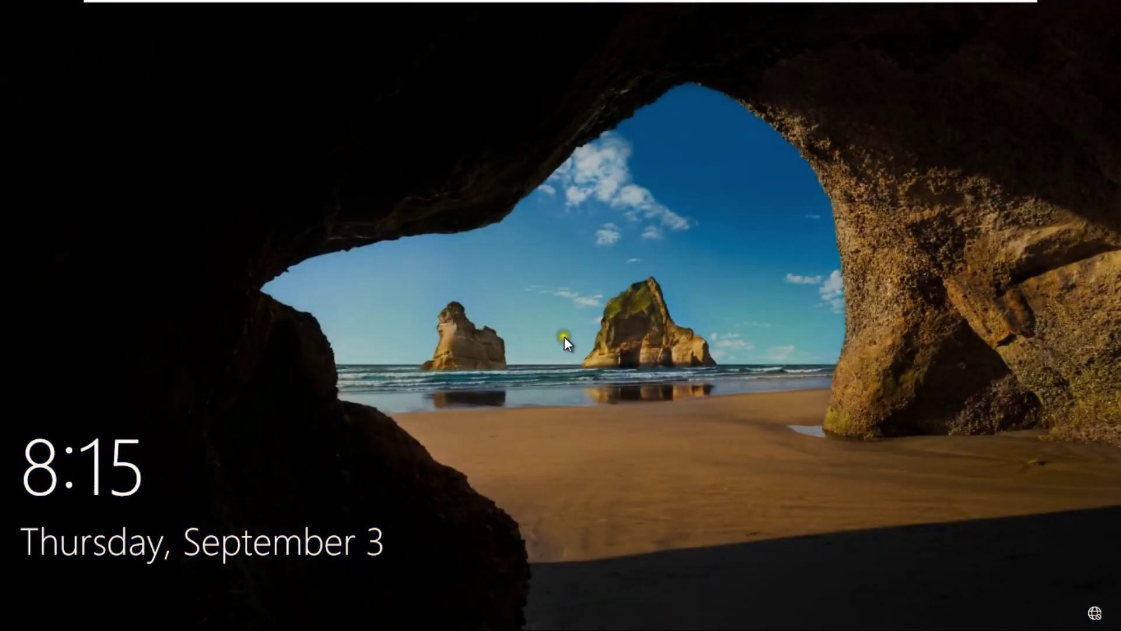
Sign bob back in with his password and check both shortcuts have returned.
{"action": "left_click", "coordinate": [564, 336]}
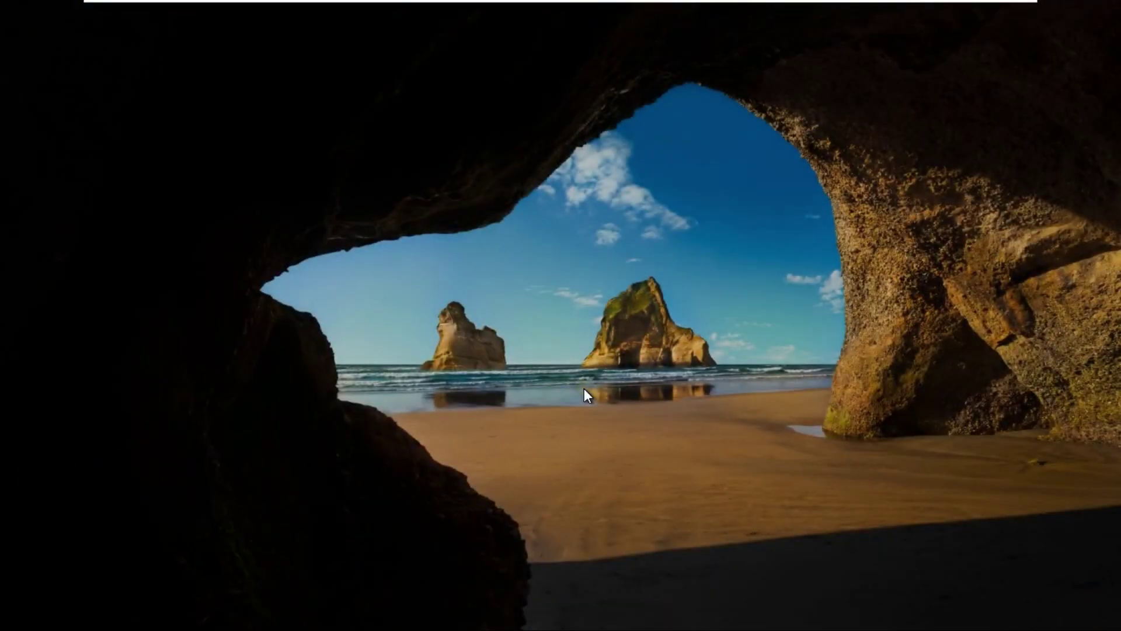
{"action": "type", "text": "11234567"}
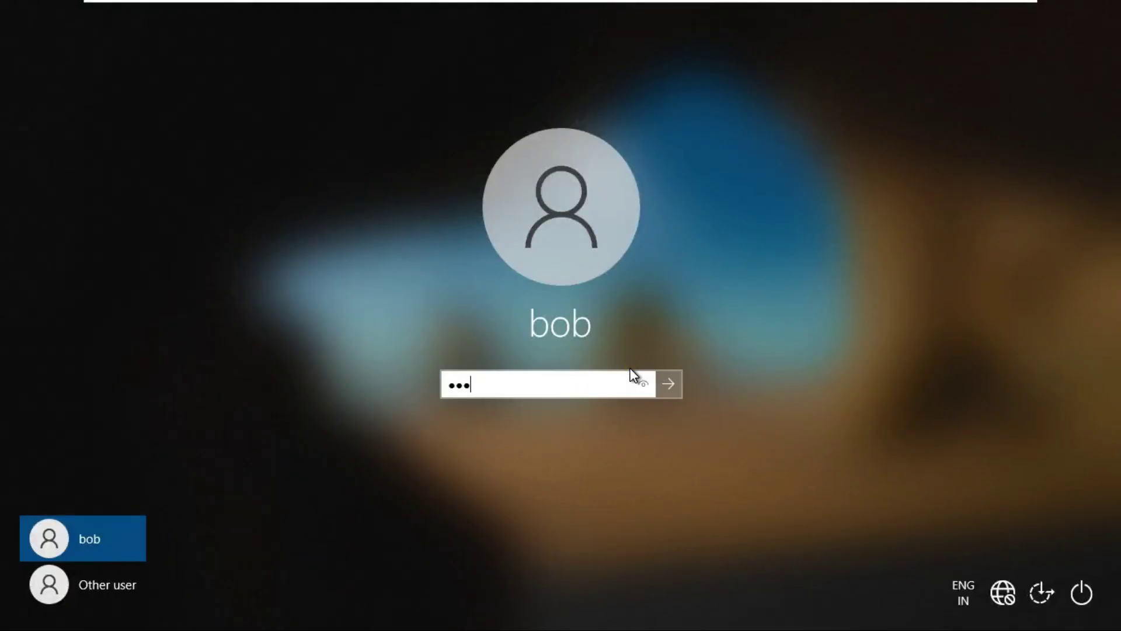
{"action": "key", "text": "Return"}
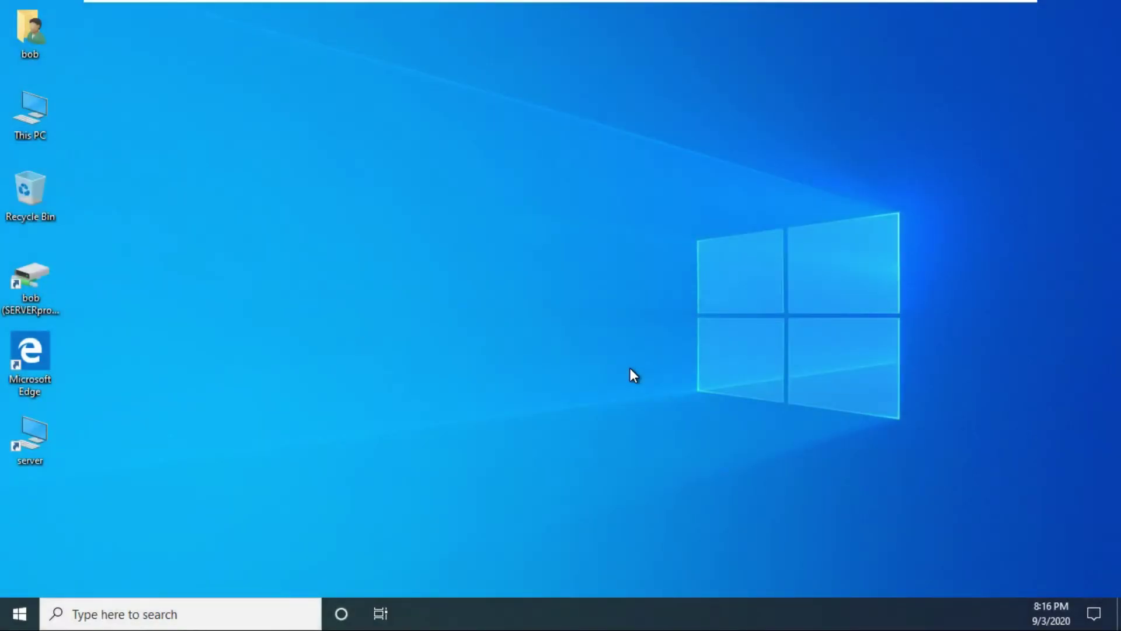
{"action": "left_click", "coordinate": [34, 282]}
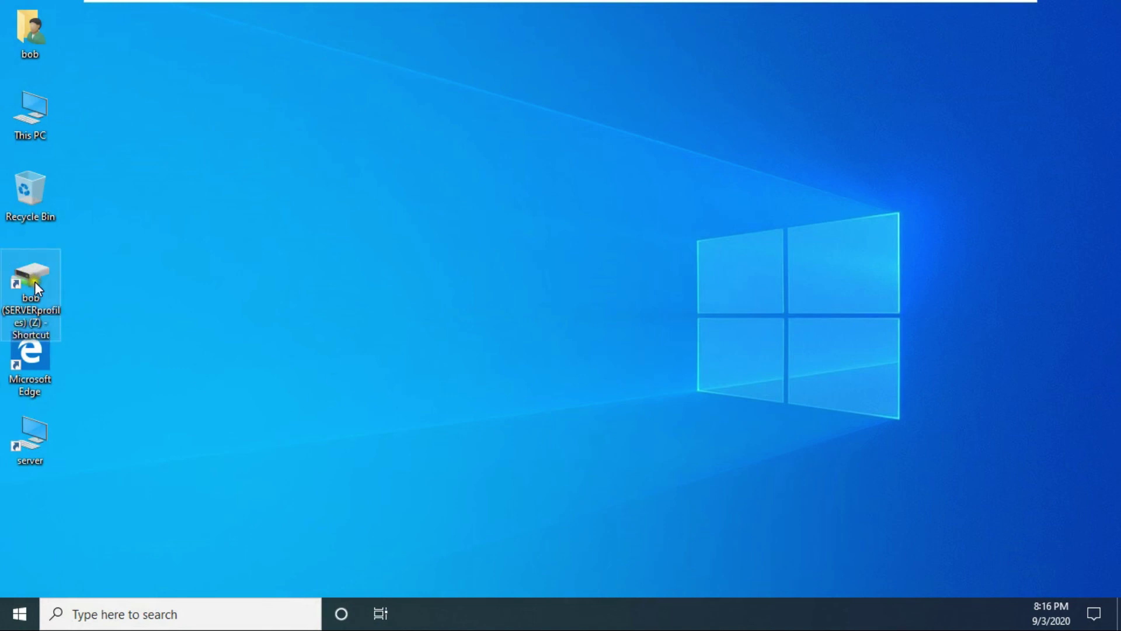
{"action": "left_click", "coordinate": [34, 436]}
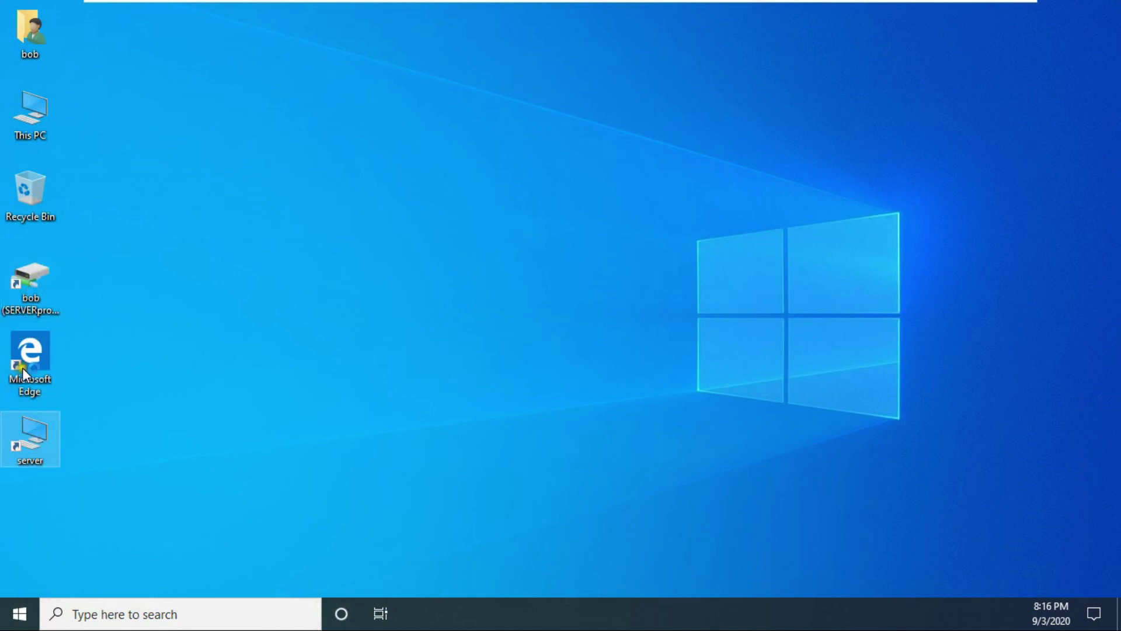